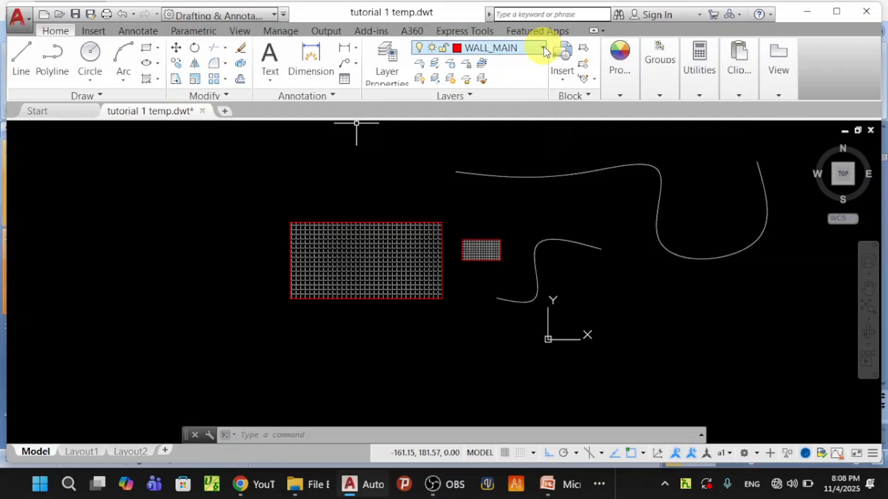
left_click(541, 48)
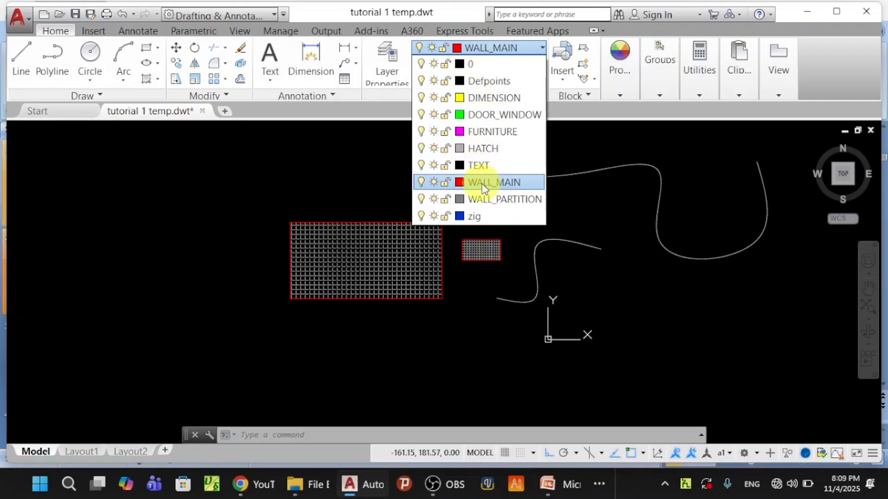
left_click(542, 50)
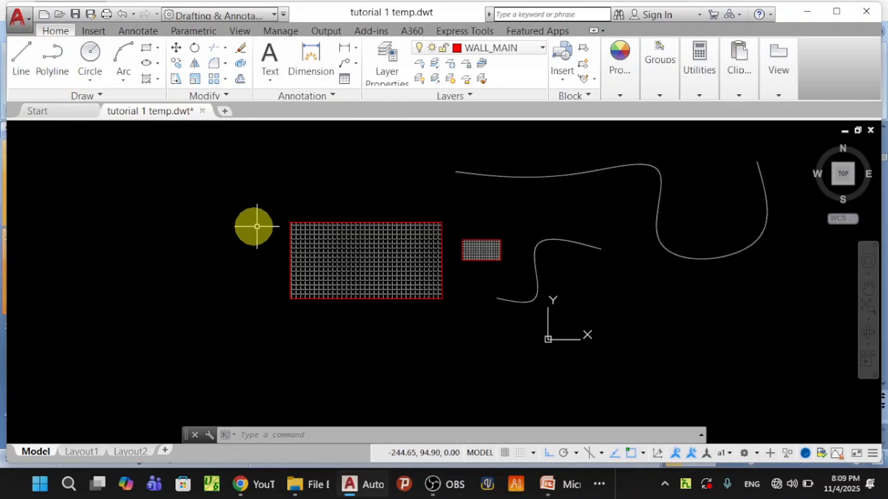
middle_click_drag(339, 243, 604, 262)
left_click(27, 69)
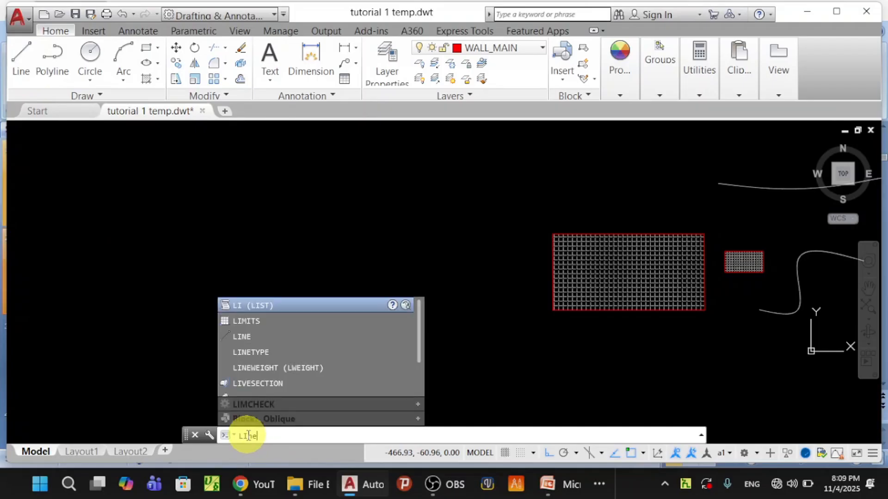
key("Return")
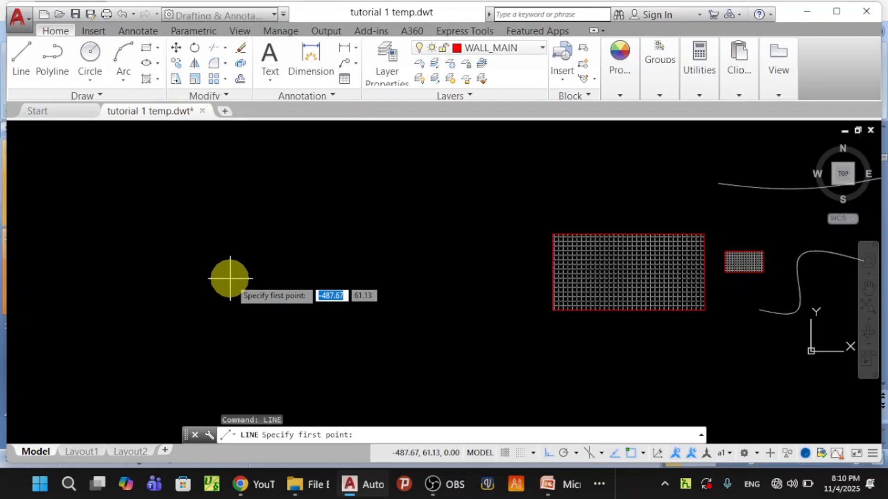
left_click(229, 279)
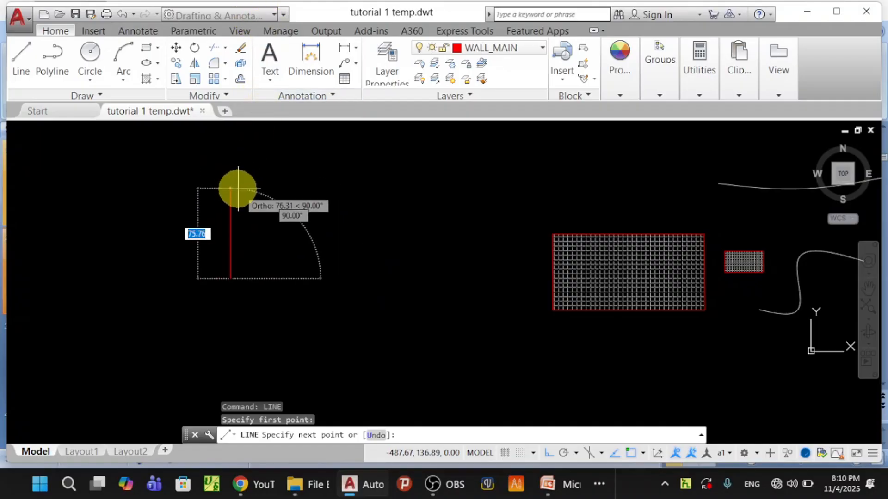
key("Escape")
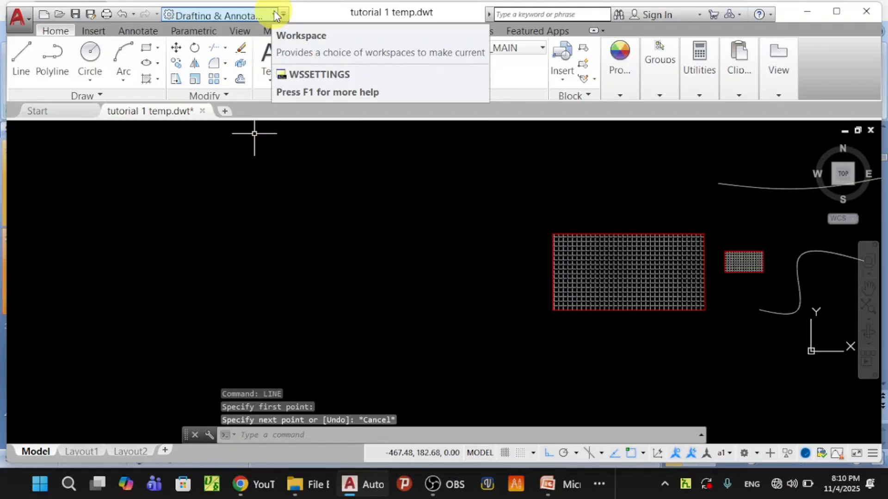
- Switch to the 3D Basics workspace to view its tools and return to the Drafting & Annotation workspace
left_click(275, 14)
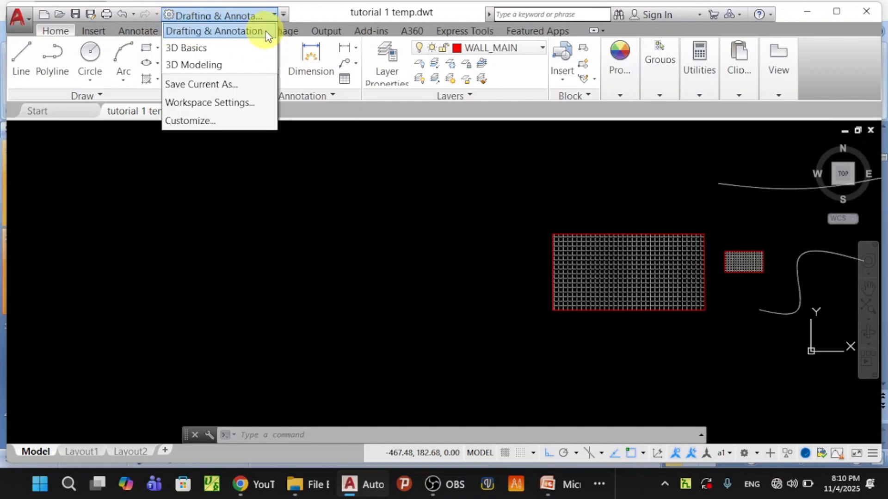
left_click(189, 49)
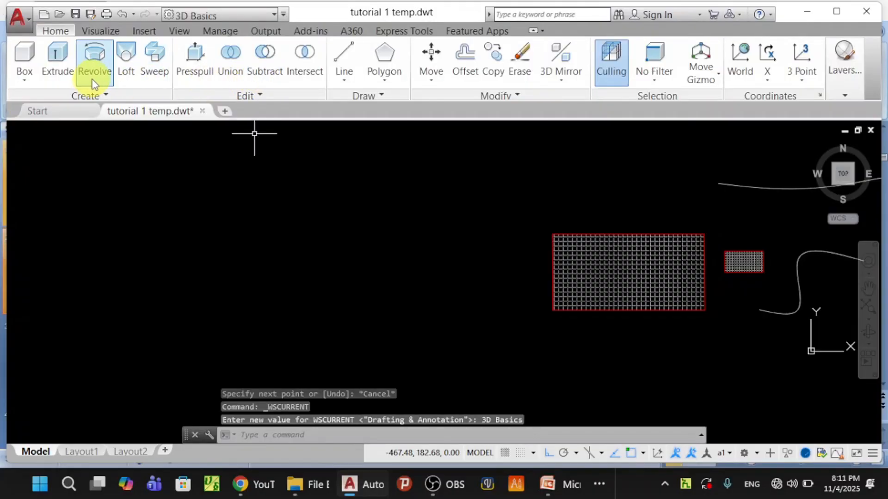
left_click(273, 15)
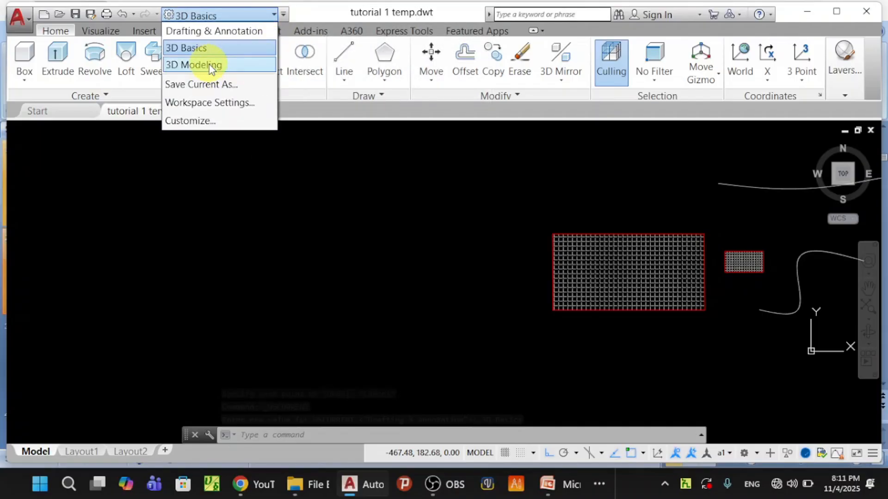
left_click(228, 31)
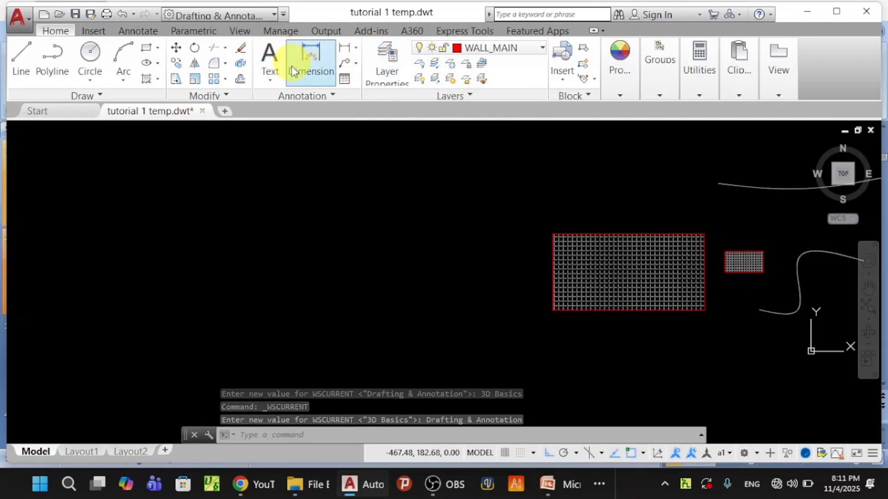
- Draw a horizontal line 30 units long in the empty area beside the hatched rectangles
left_click(246, 439)
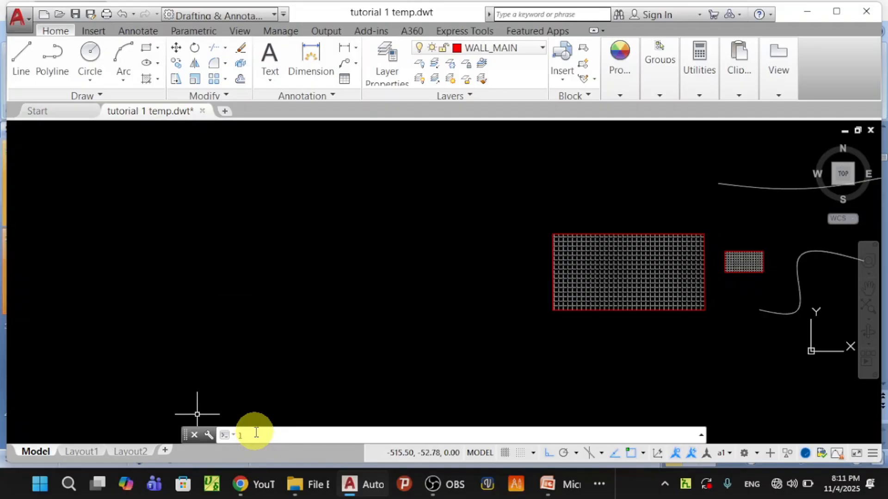
type("LI")
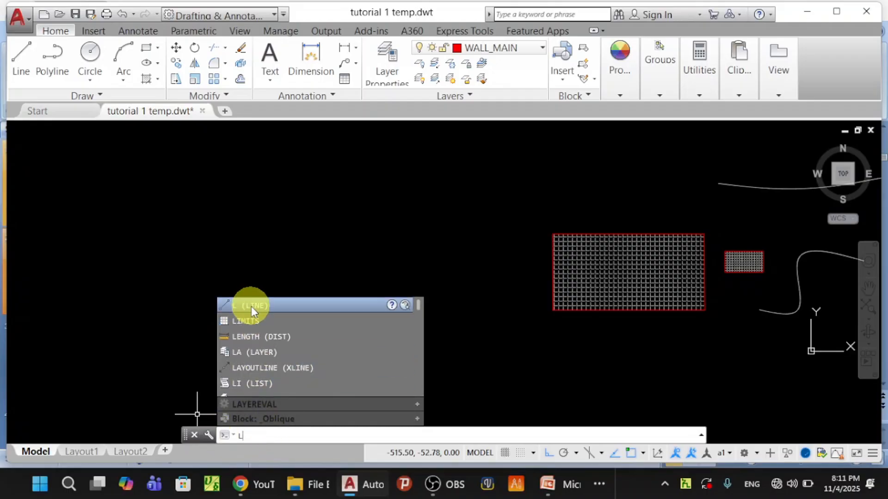
left_click(251, 306)
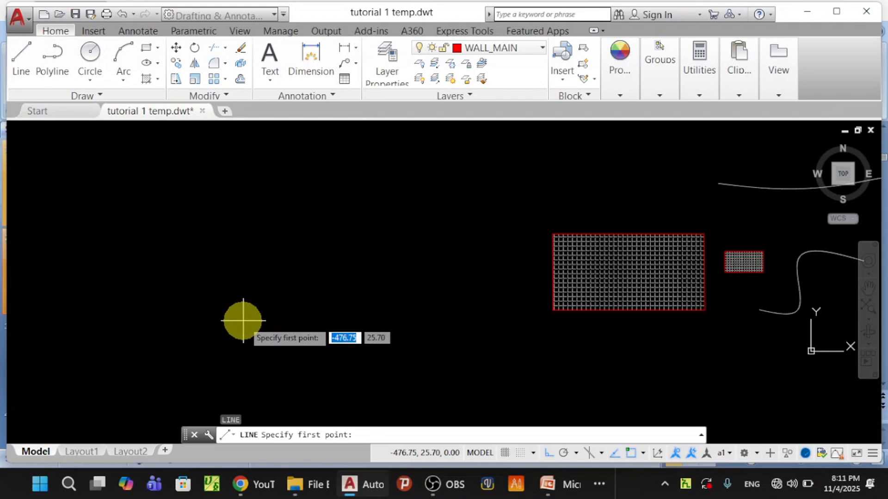
left_click(245, 308)
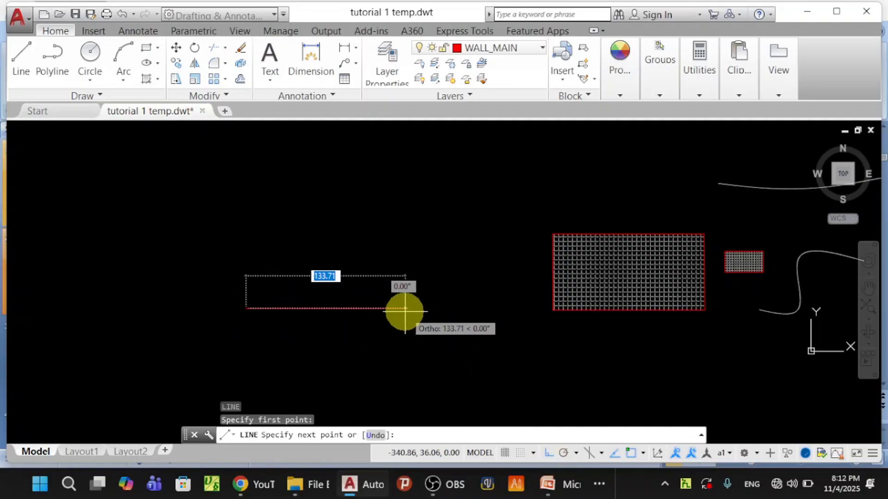
type("3")
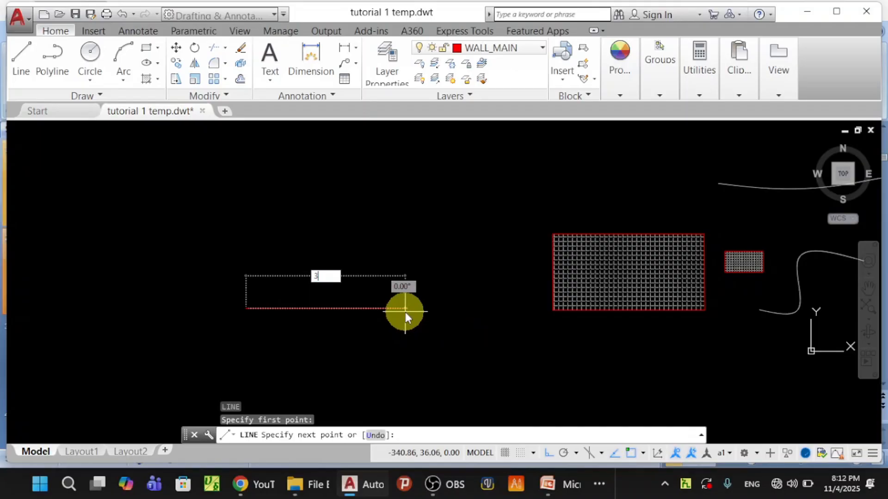
type("0")
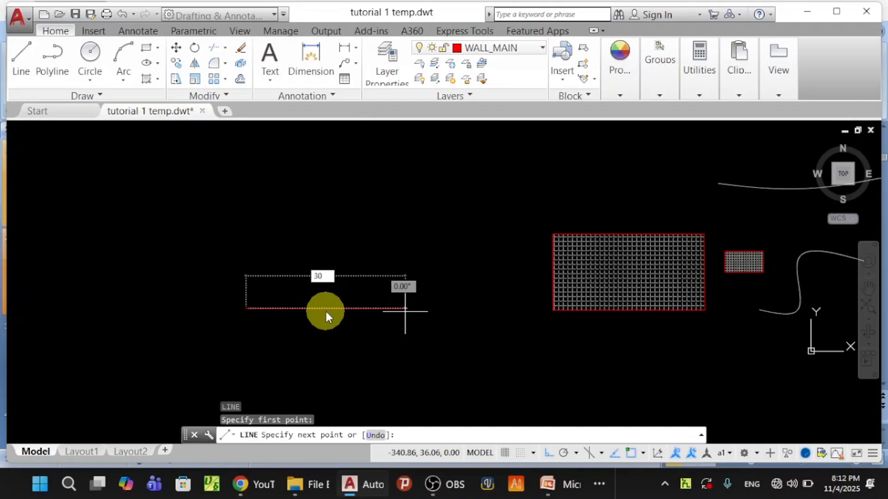
key("Return")
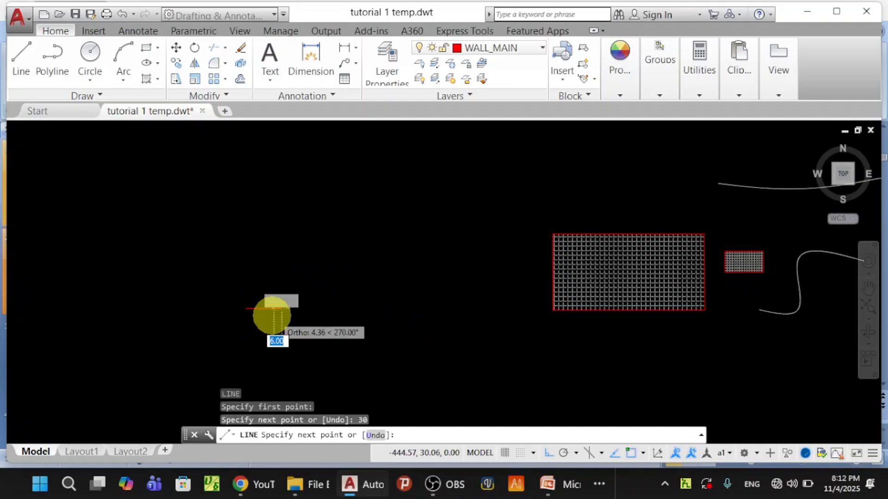
scroll(272, 312, "up", 5)
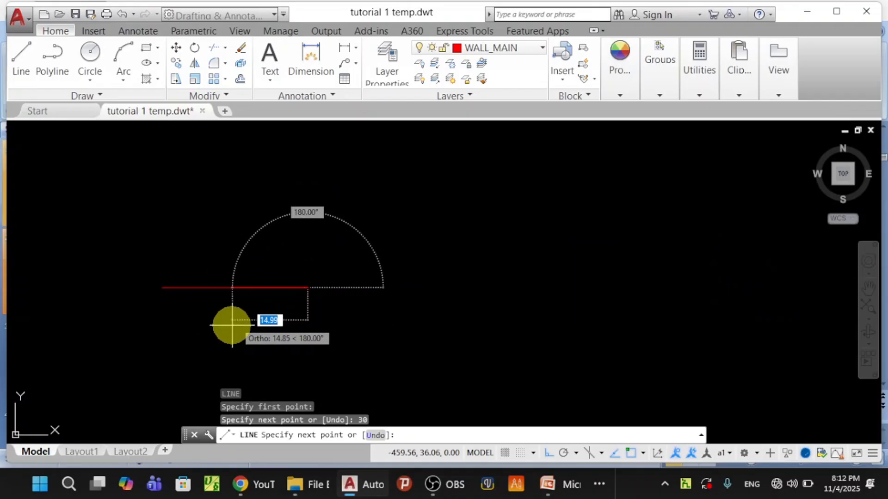
key("Escape")
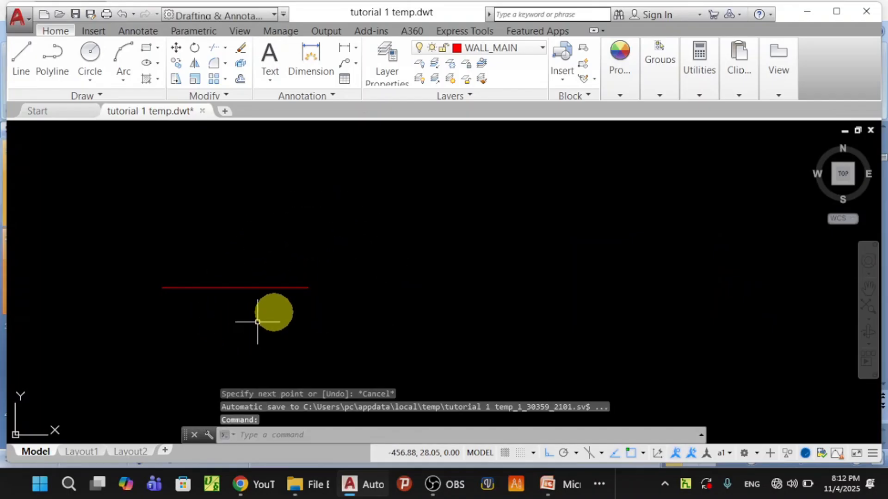
- Make DIMENSION the current layer and add a linear dimension between the red line's endpoints, placed below it
left_click(543, 49)
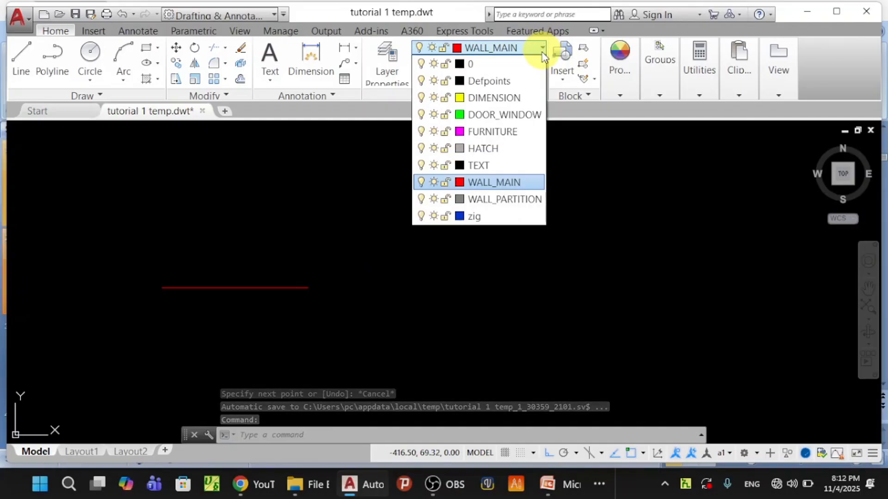
left_click(486, 99)
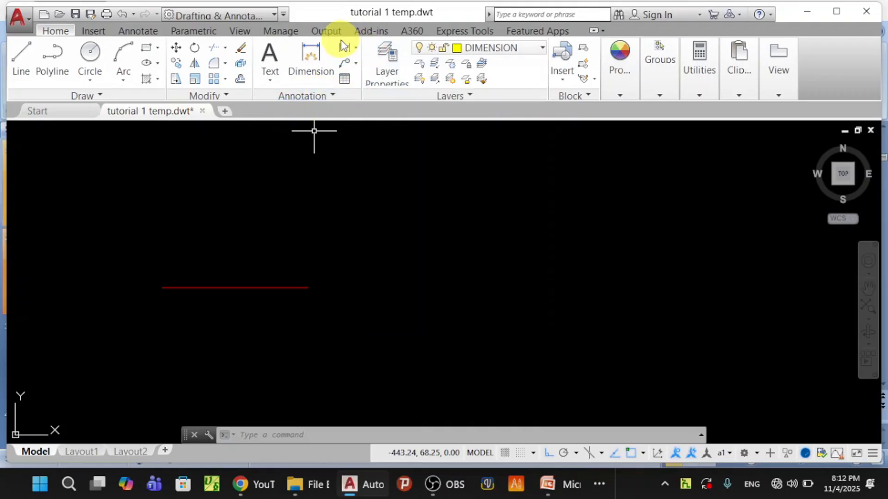
left_click(343, 47)
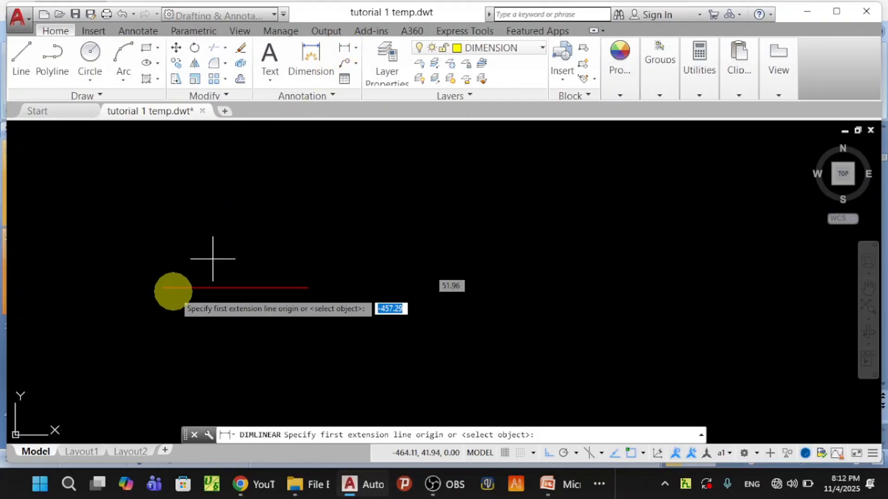
left_click(162, 287)
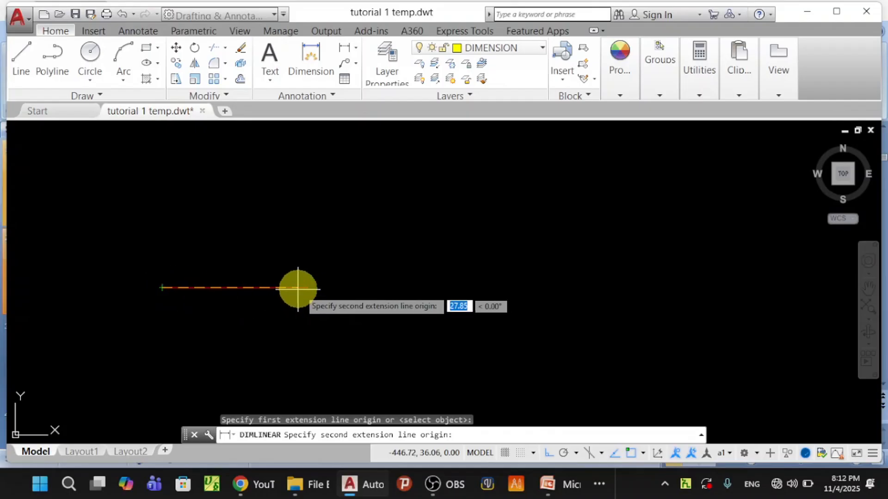
left_click(308, 288)
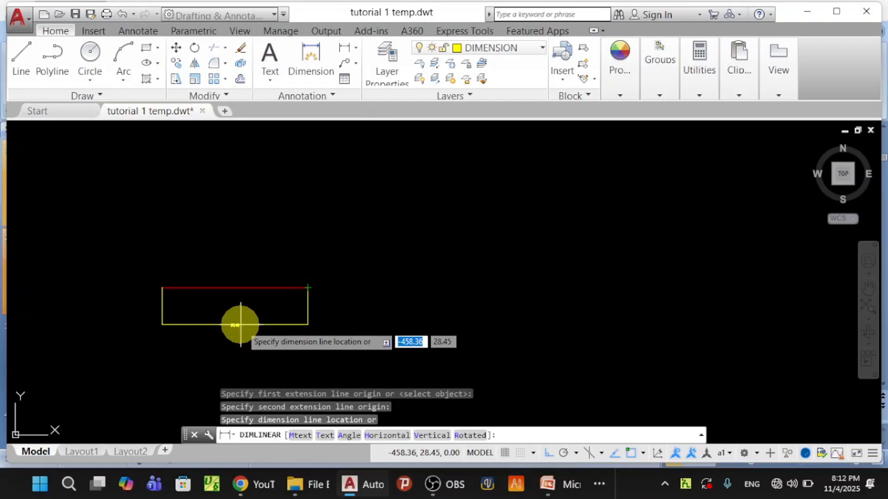
left_click(240, 325)
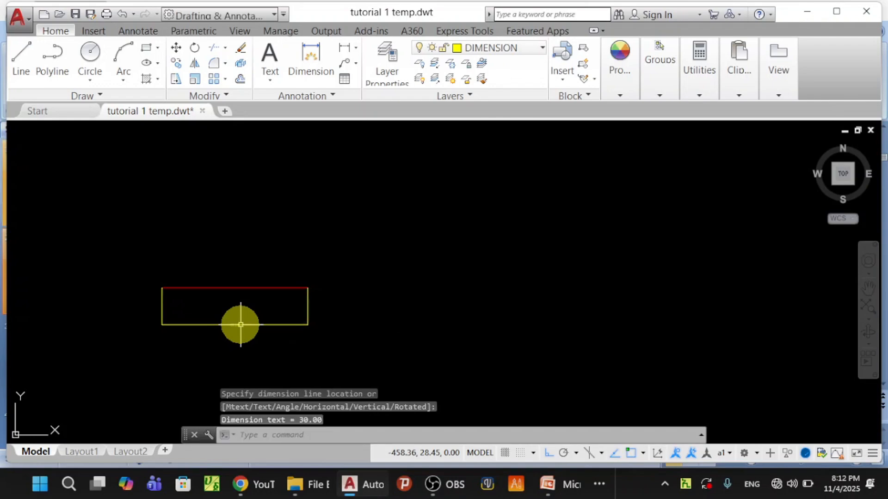
scroll(223, 349, "up", 4)
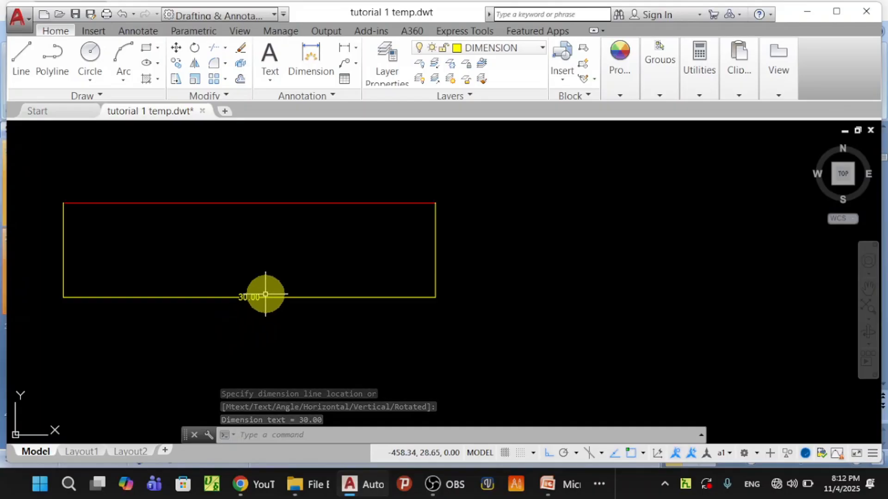
scroll(264, 296, "down", 2)
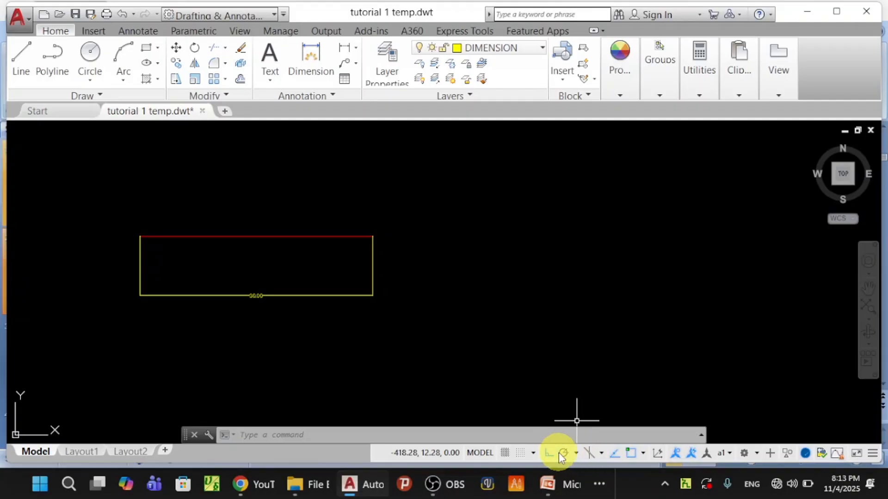
- Set the active object snap modes to Endpoint, Midpoint, Center and Perpendicular in the drafting settings
left_click(533, 454)
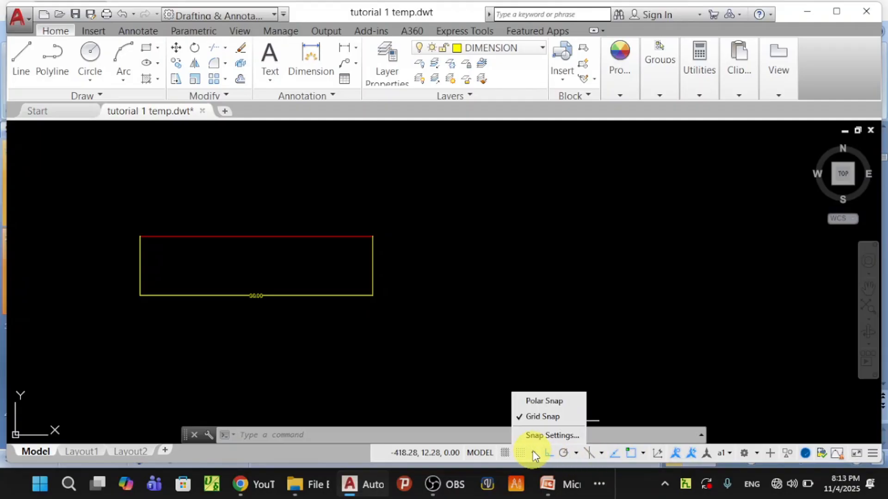
left_click(557, 435)
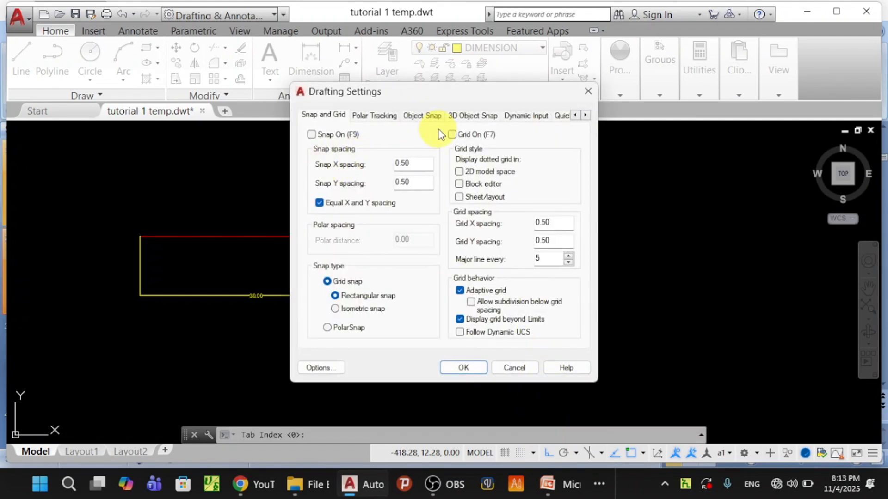
left_click(425, 115)
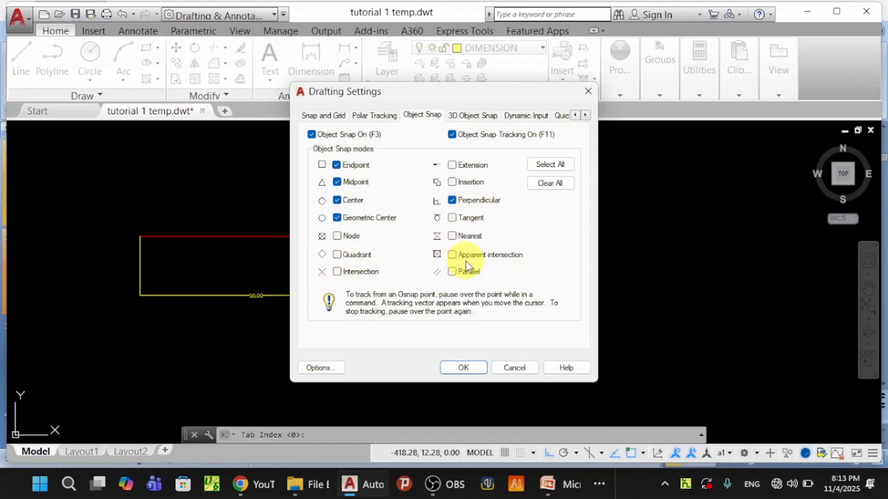
left_click(337, 200)
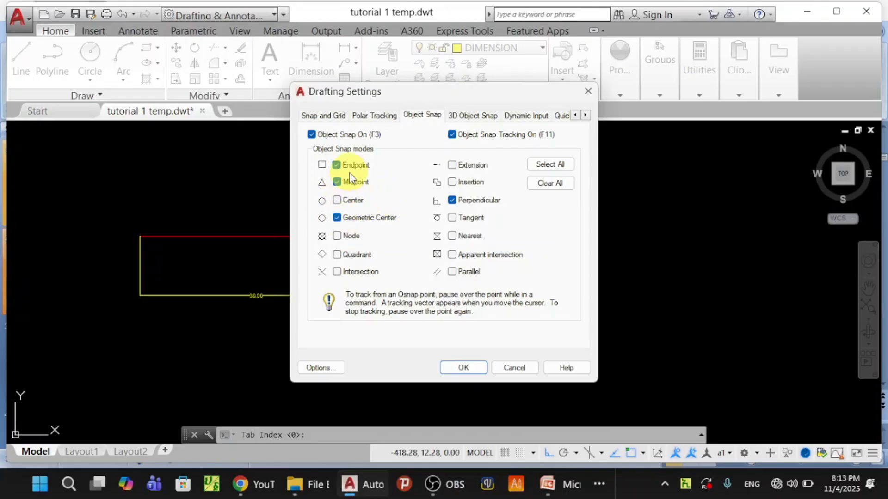
left_click(338, 182)
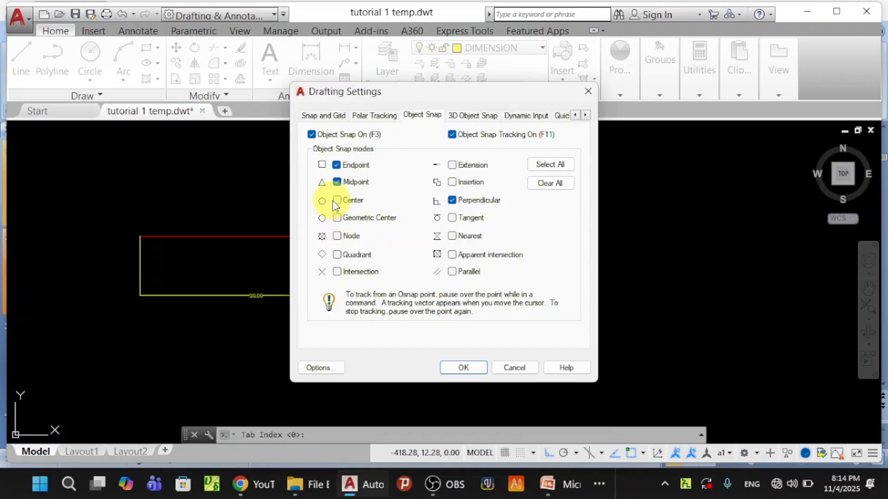
left_click(338, 201)
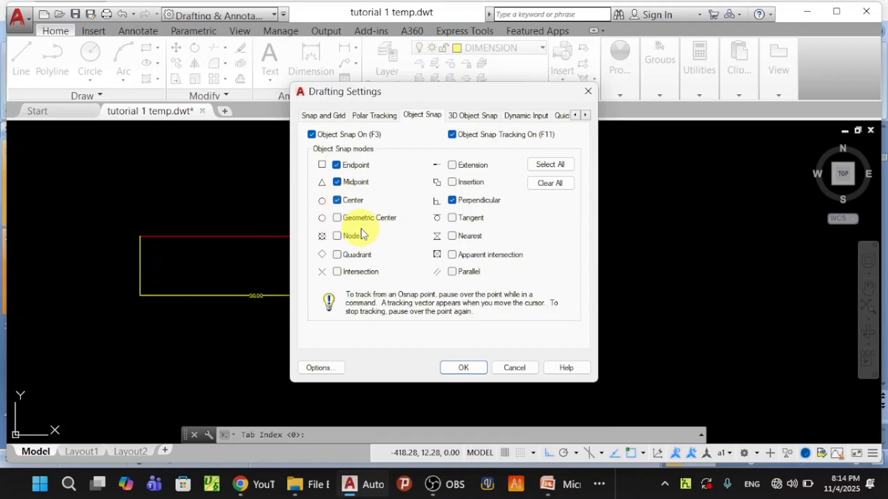
left_click(463, 367)
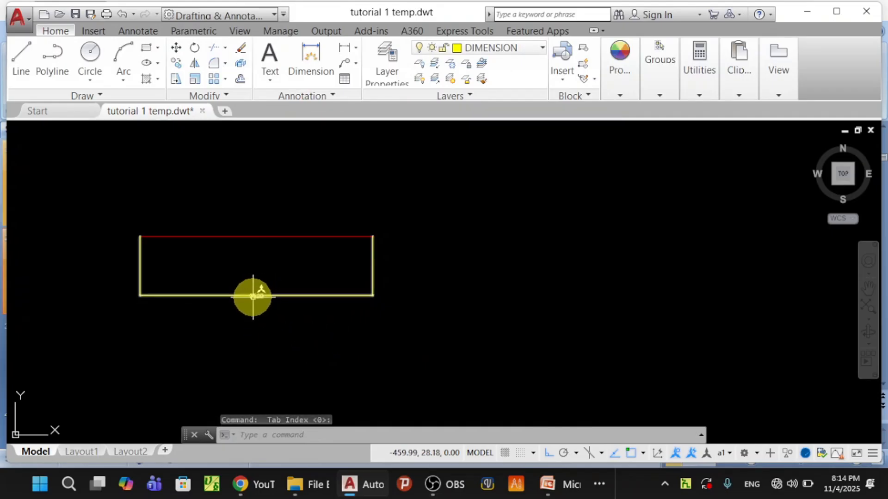
- Erase the linear dimension below the horizontal red line
left_click(253, 297)
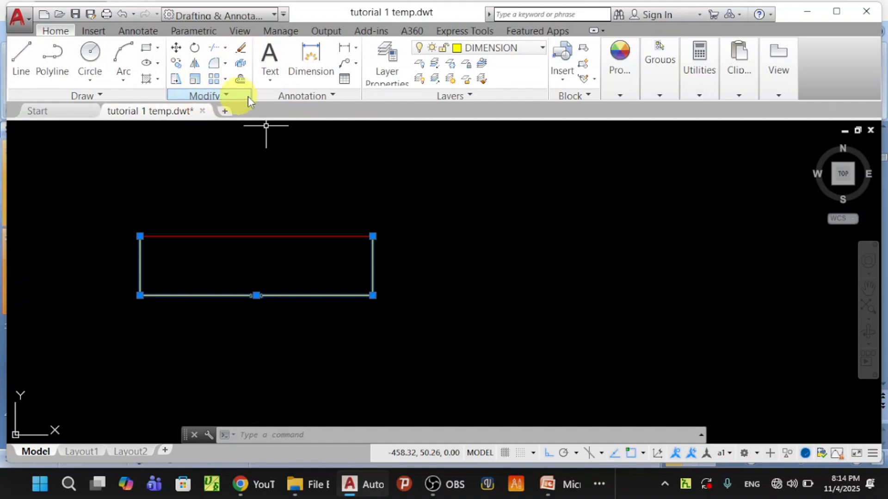
left_click(241, 48)
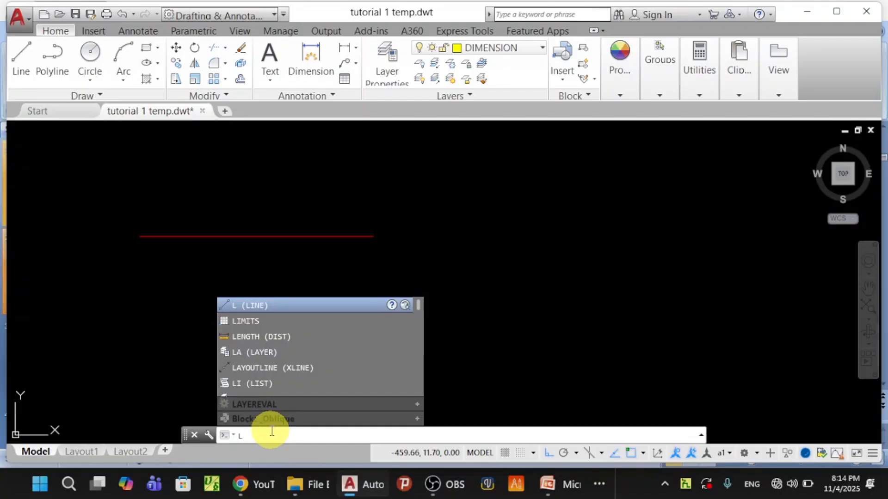
- Draw a vertical line 50 units straight down from the horizontal line's midpoint, with WALL_MAIN as the current layer
key("Return")
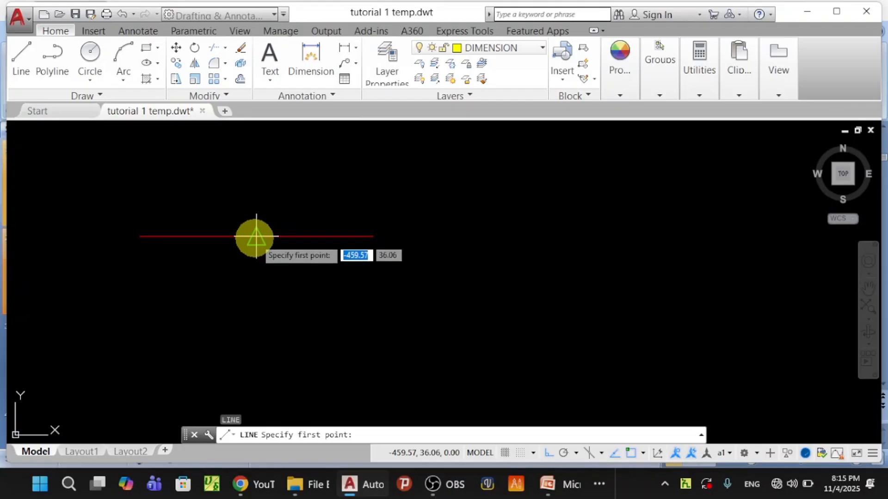
left_click(257, 237)
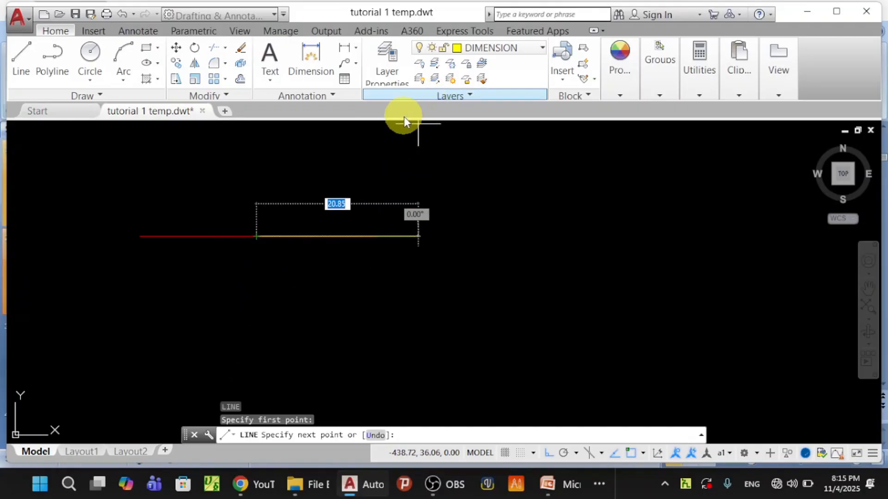
left_click(544, 49)
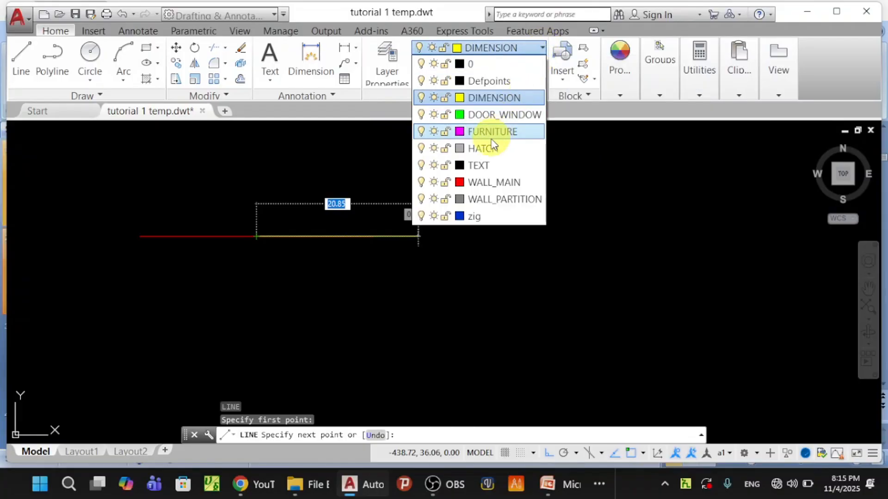
left_click(474, 181)
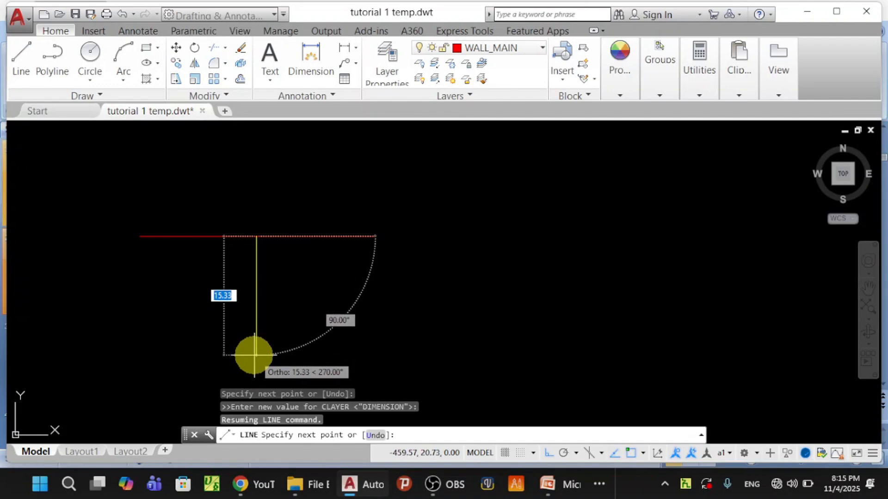
type("50")
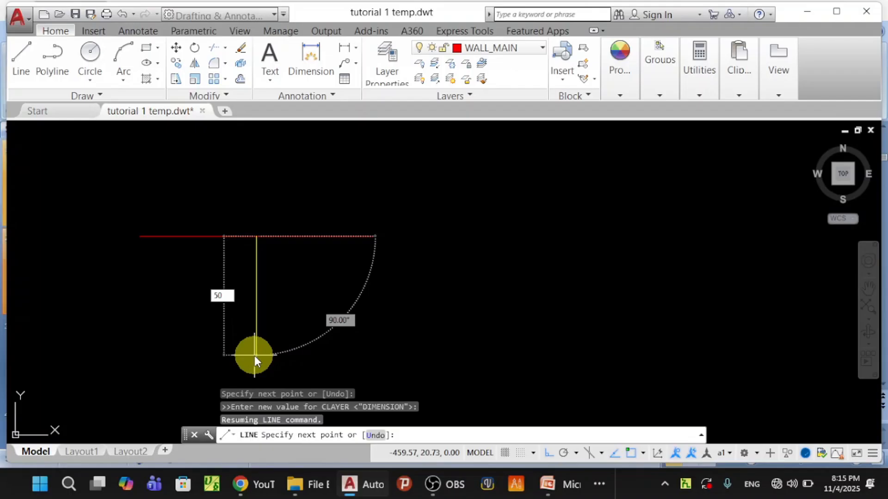
key("Return")
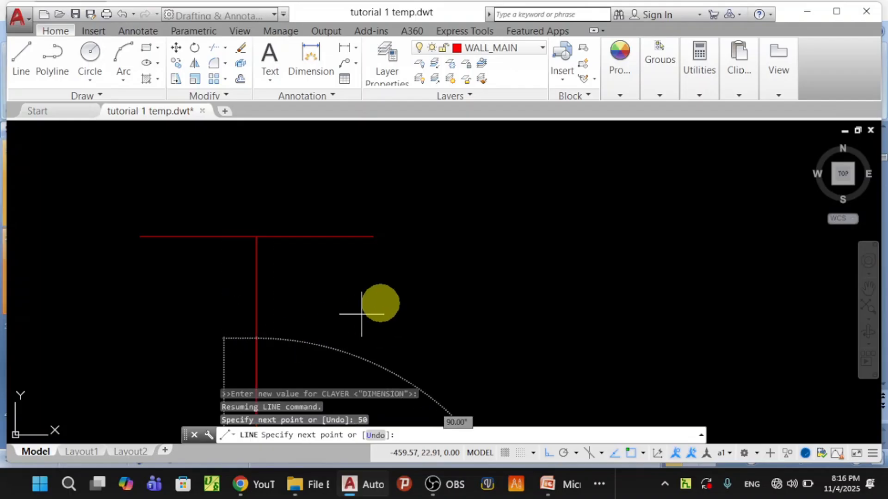
scroll(351, 288, "down", 7)
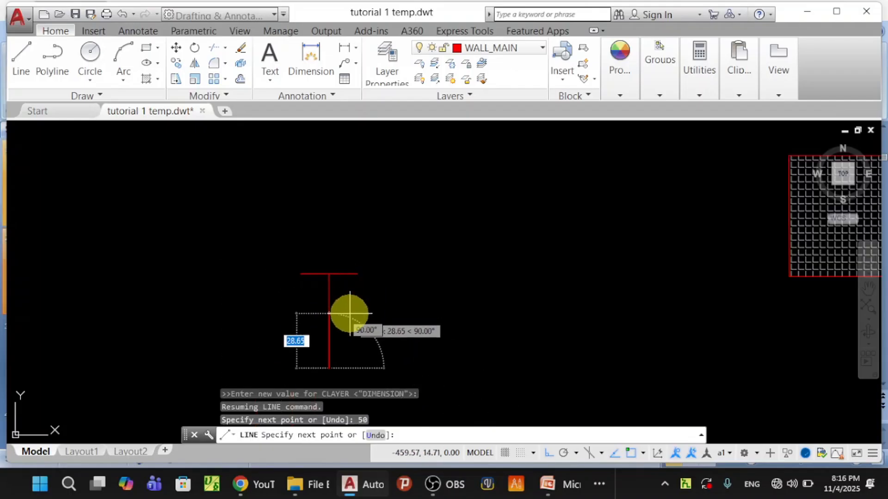
middle_click_drag(351, 312, 367, 202)
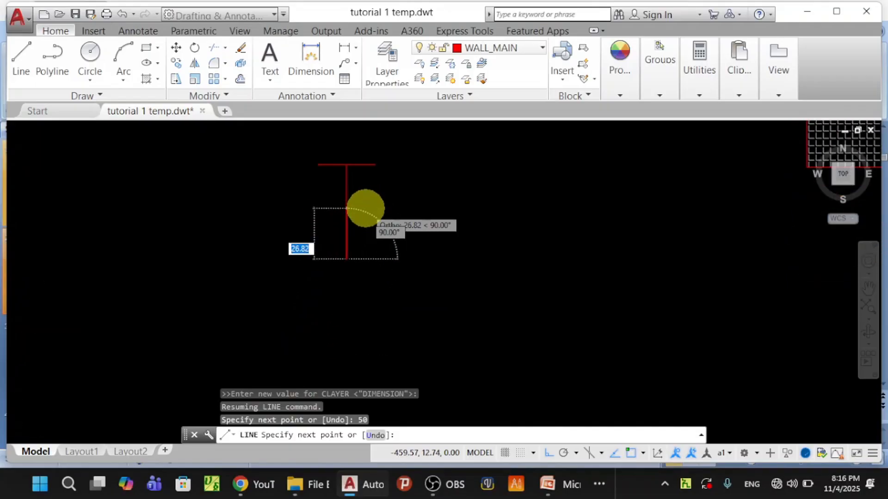
scroll(366, 208, "up", 2)
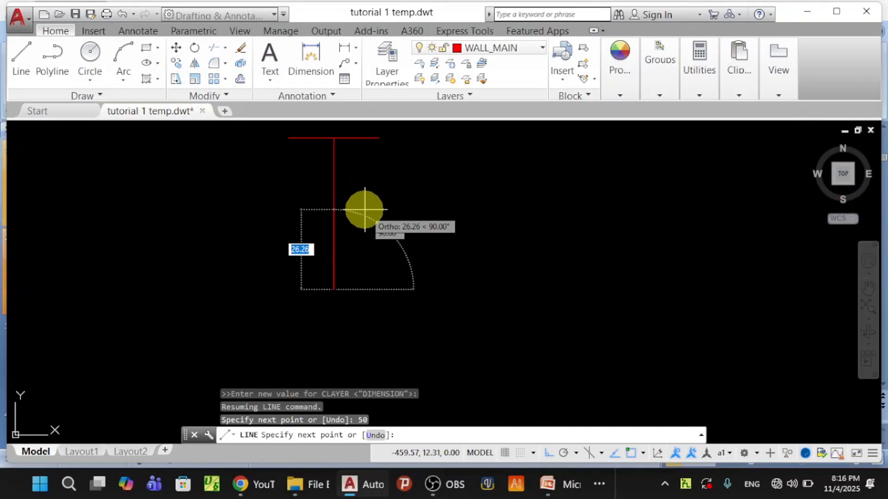
key("Escape")
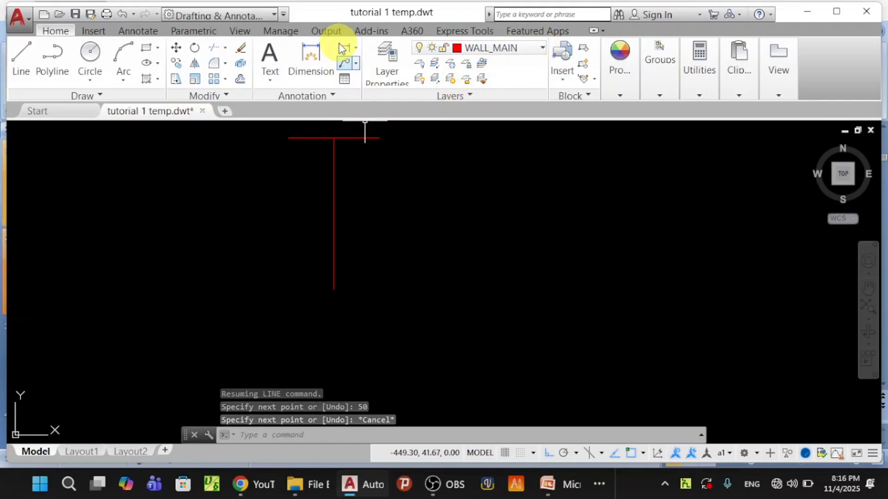
- Make DIMENSION the current layer and add a linear dimension between the vertical line's endpoints, placed to its right
left_click(540, 48)
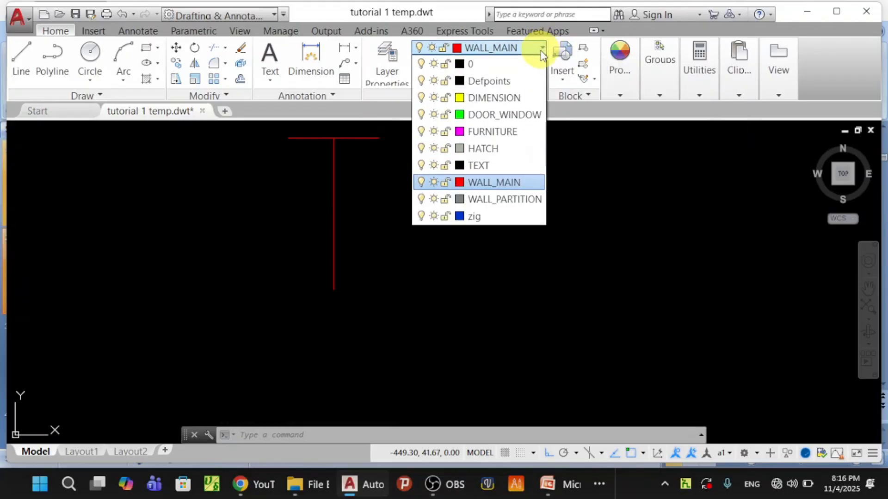
left_click(481, 98)
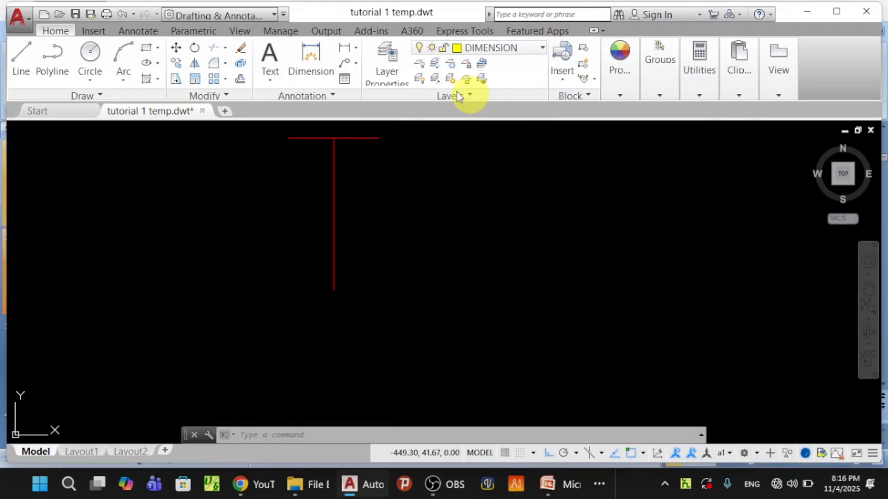
left_click(354, 48)
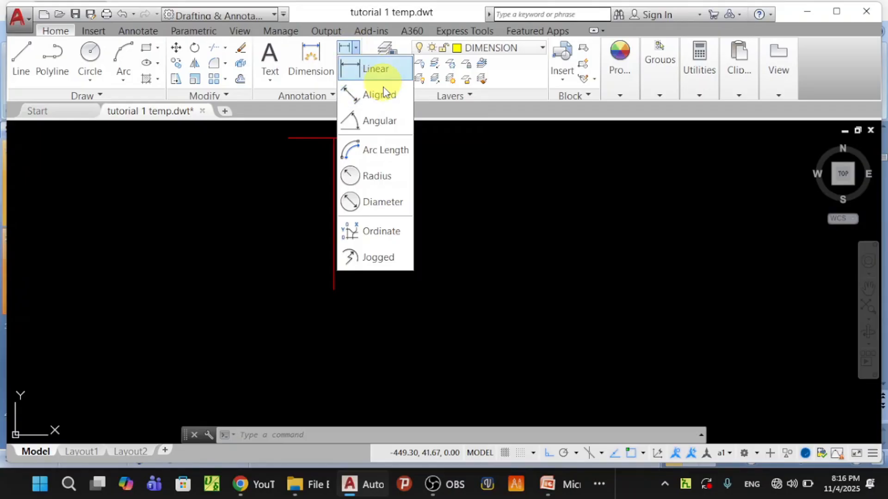
left_click(370, 68)
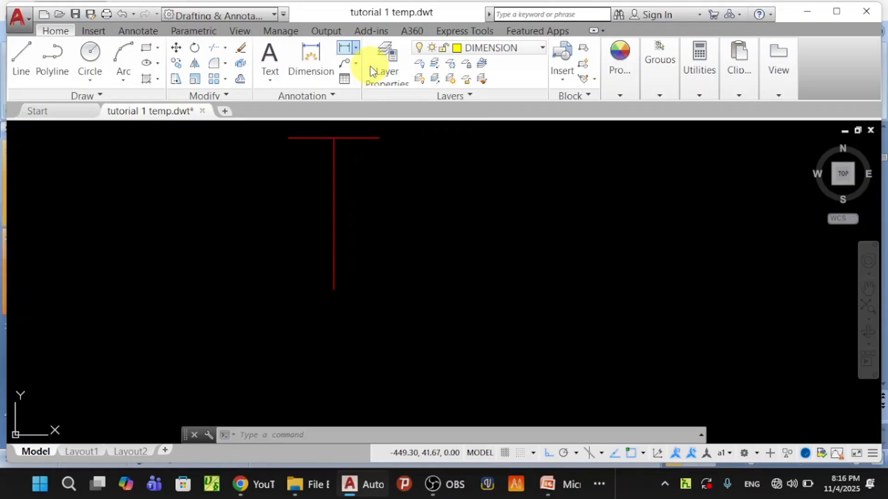
left_click(333, 137)
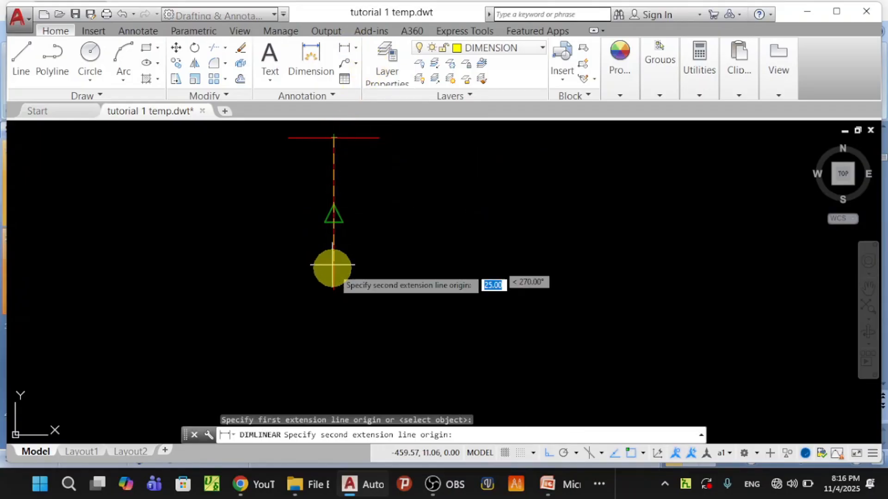
left_click(333, 290)
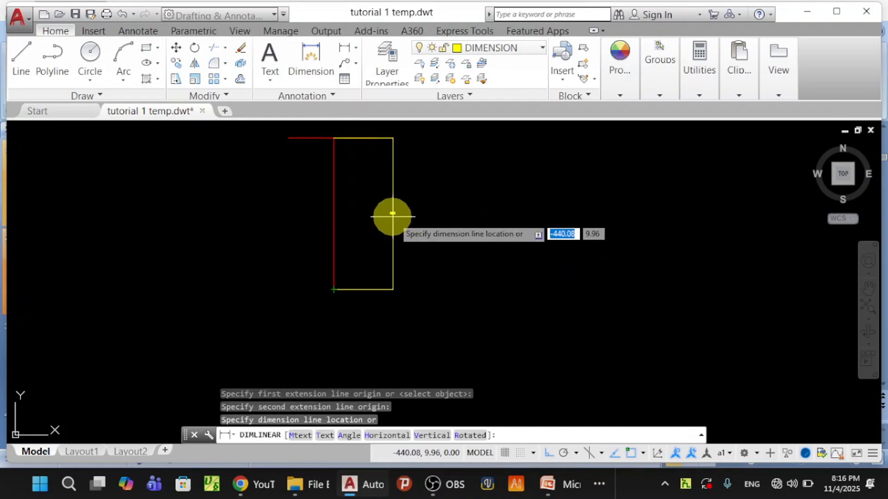
left_click(392, 213)
scroll(399, 213, "up", 6)
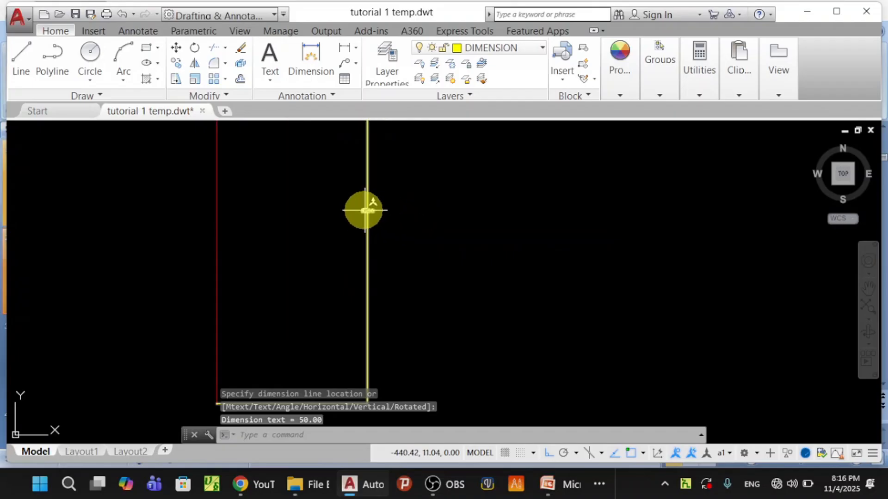
scroll(387, 212, "down", 2)
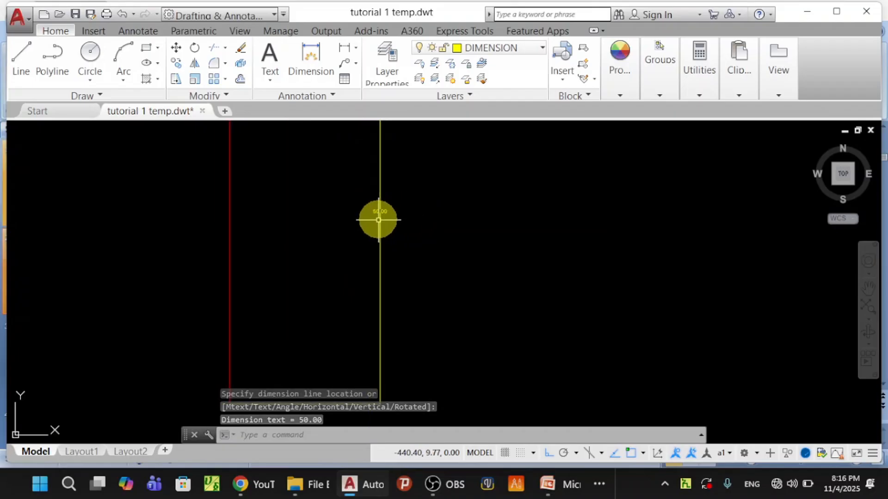
scroll(379, 215, "up", 2)
scroll(382, 215, "down", 8)
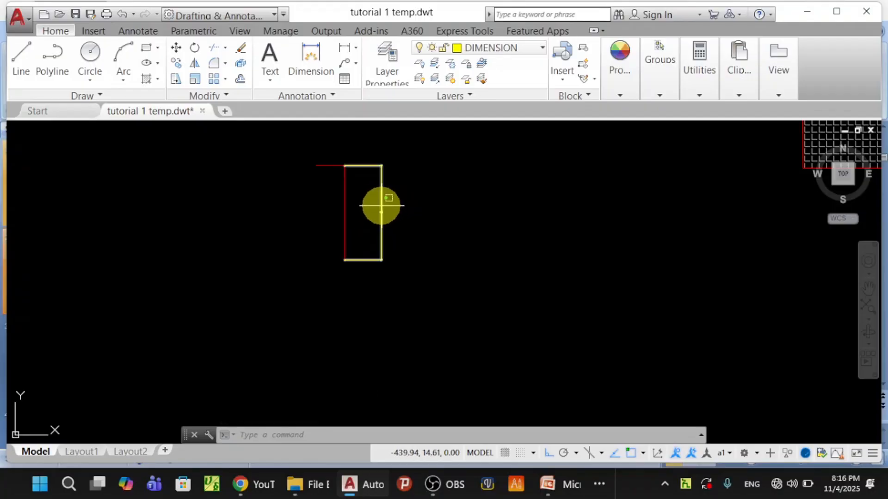
- Erase the linear dimension of the vertical line
left_click(382, 201)
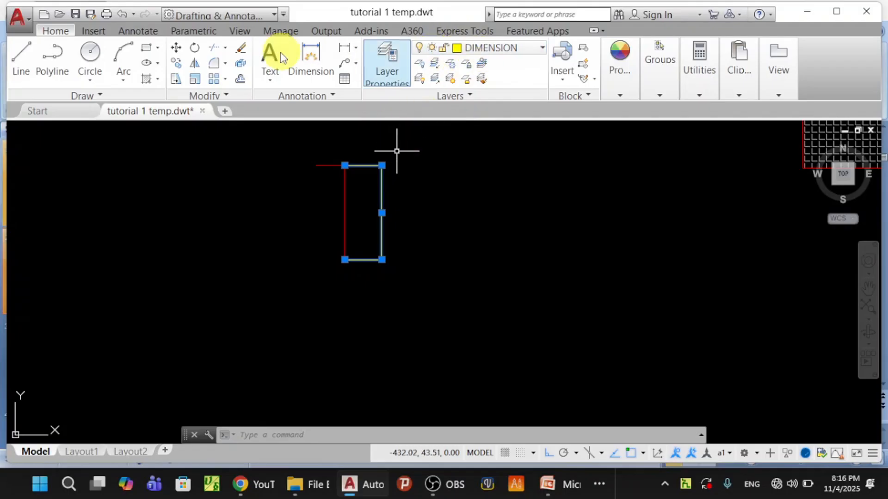
left_click(241, 47)
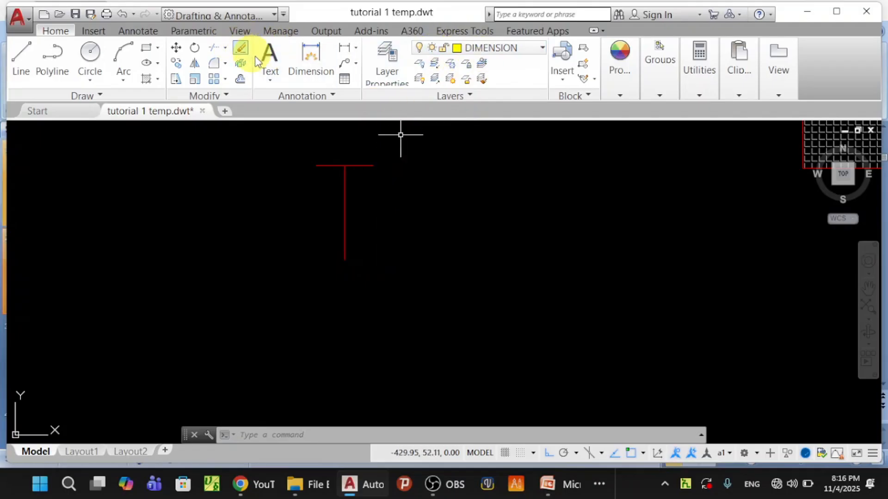
- On the WALL_MAIN layer, draw a line 25 units straight down from the horizontal line's left endpoint
left_click(544, 49)
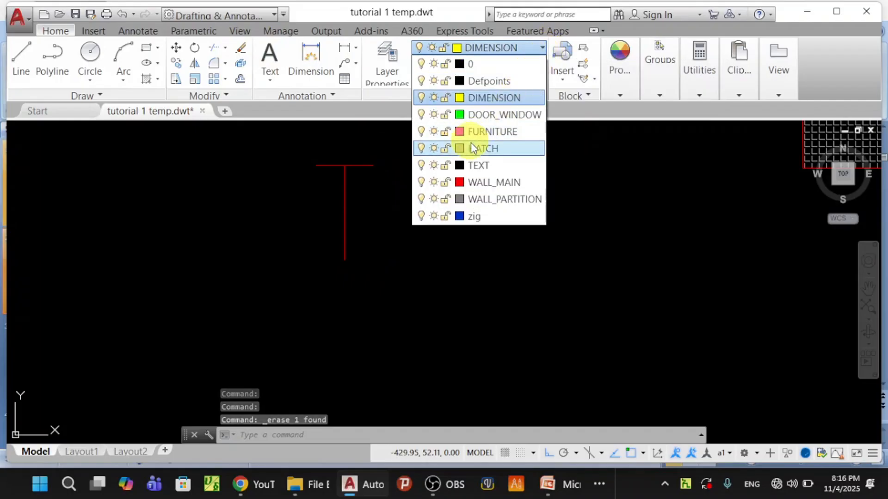
left_click(455, 182)
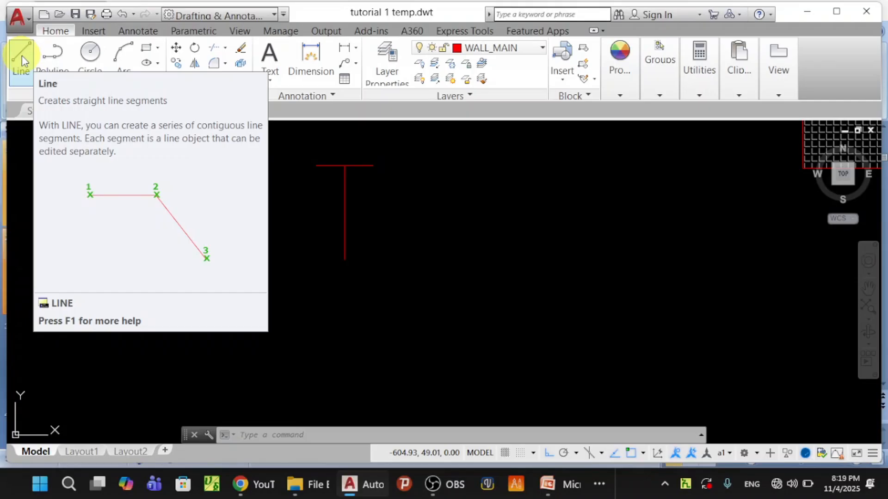
left_click(19, 51)
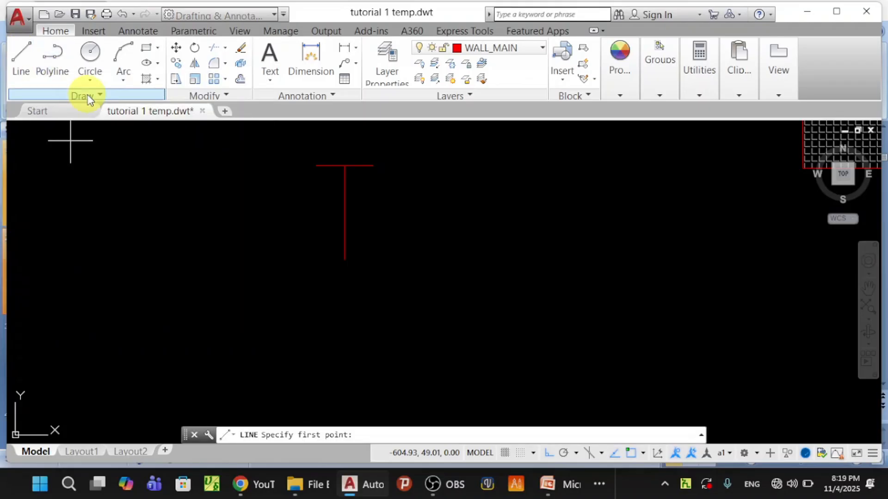
left_click(316, 165)
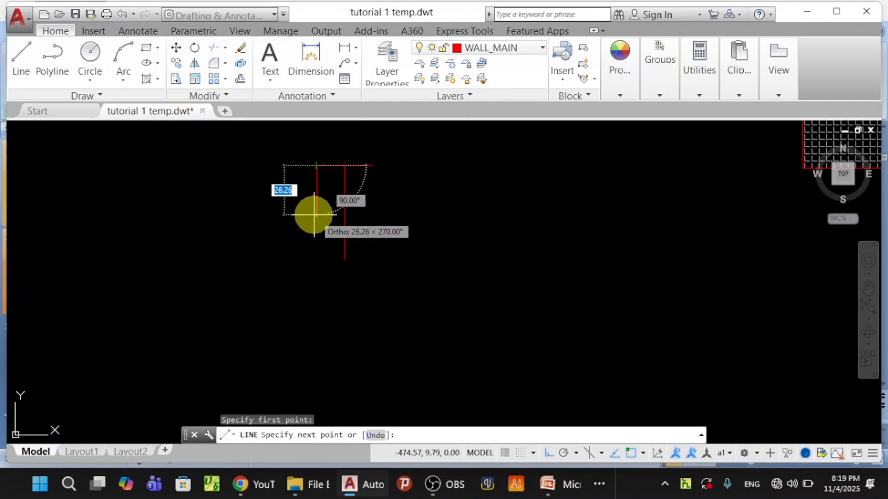
key("BackSpace")
type("25")
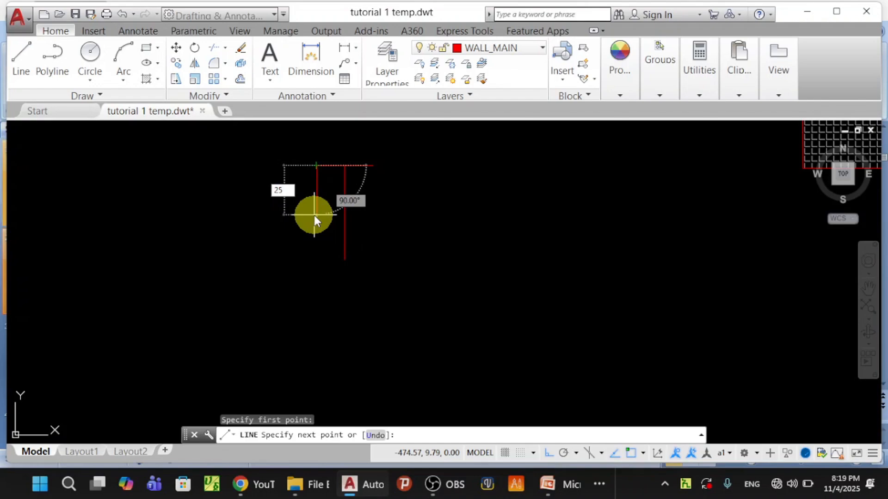
key("Return")
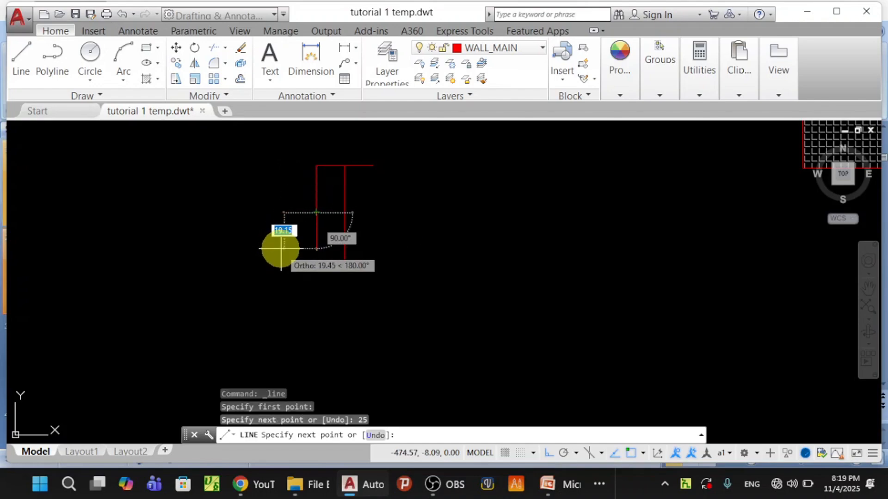
key("Escape")
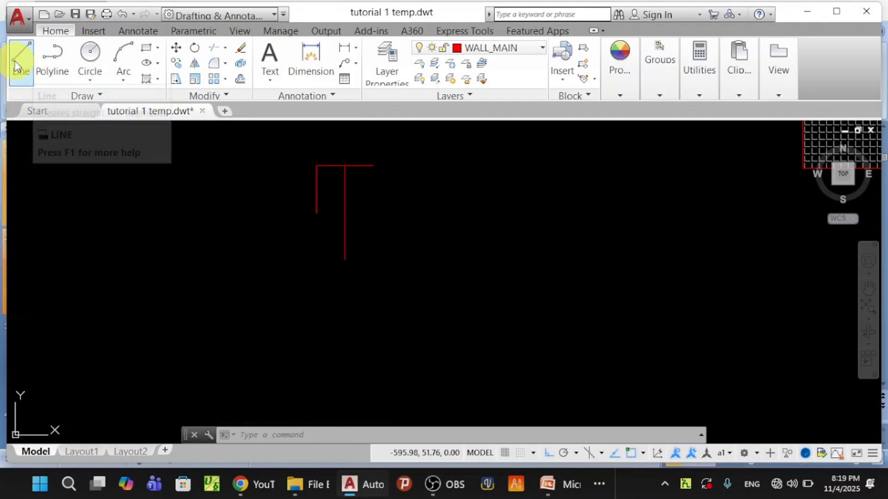
- Turn Ortho mode off and draw a slanted line connecting the lower endpoints of the two vertical lines
left_click(548, 452)
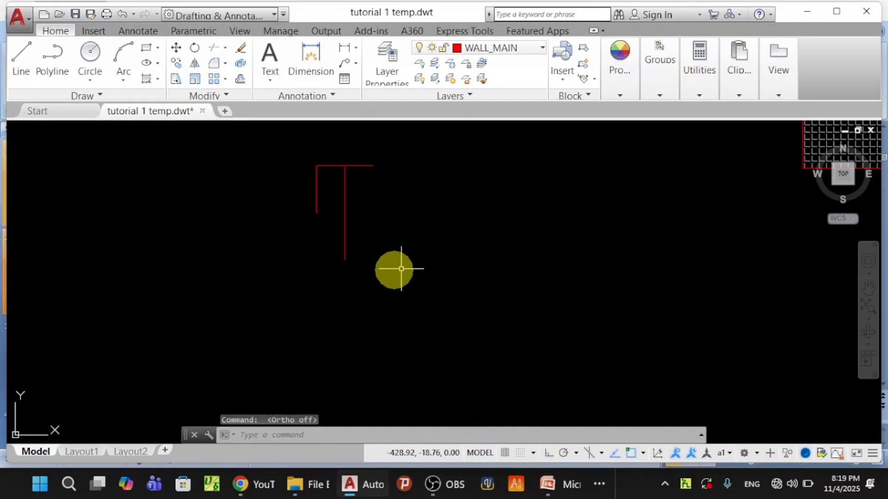
left_click(19, 50)
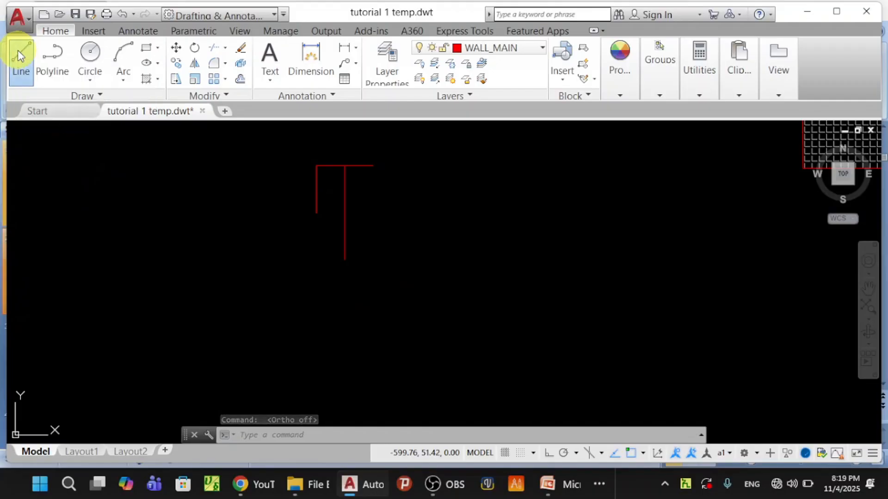
left_click(317, 212)
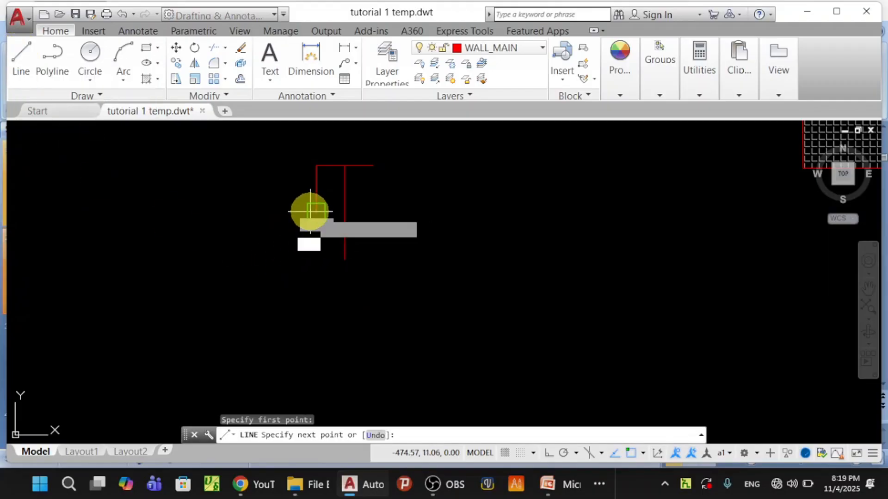
left_click(344, 261)
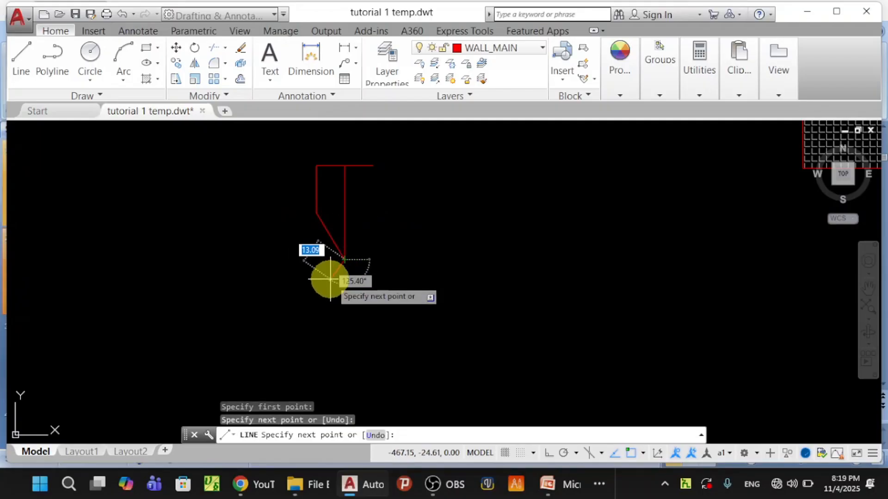
key("Escape")
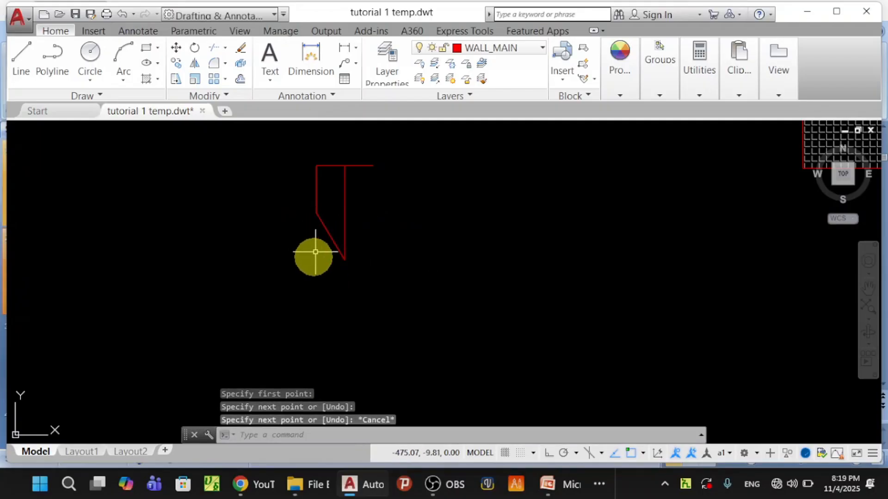
scroll(313, 256, "up", 4)
scroll(331, 231, "down", 4)
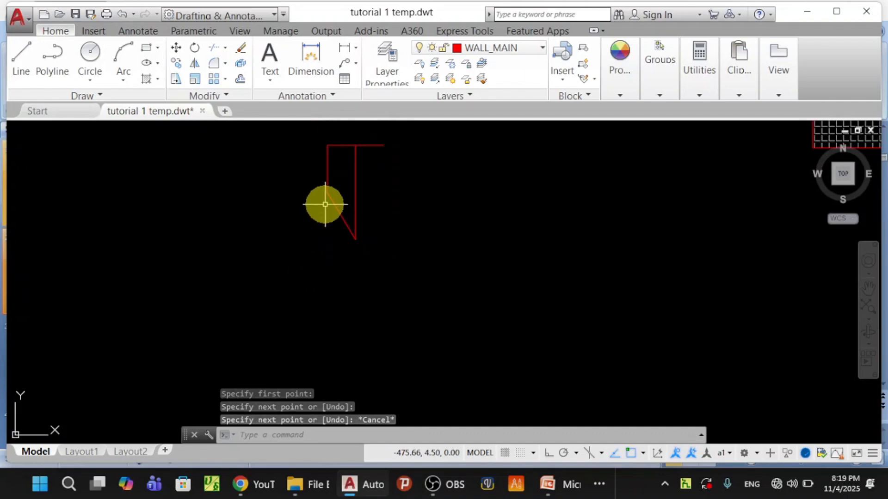
scroll(325, 208, "up", 4)
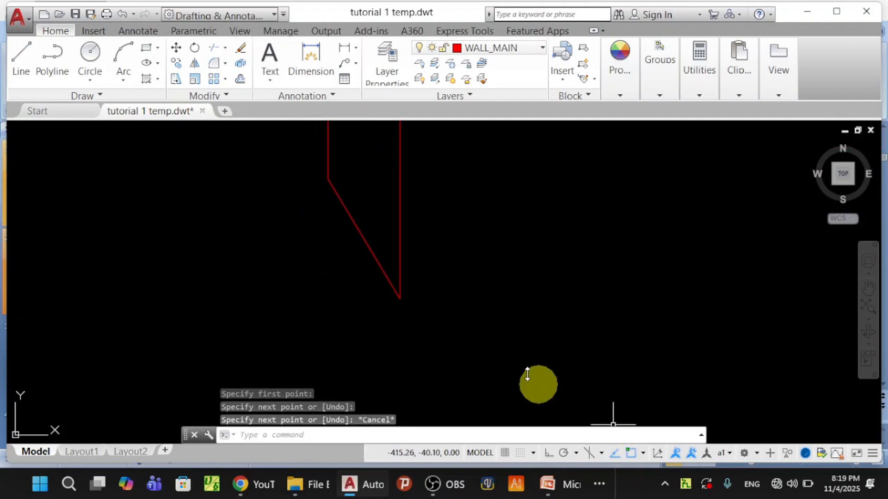
scroll(370, 237, "down", 2)
scroll(370, 237, "down", 2)
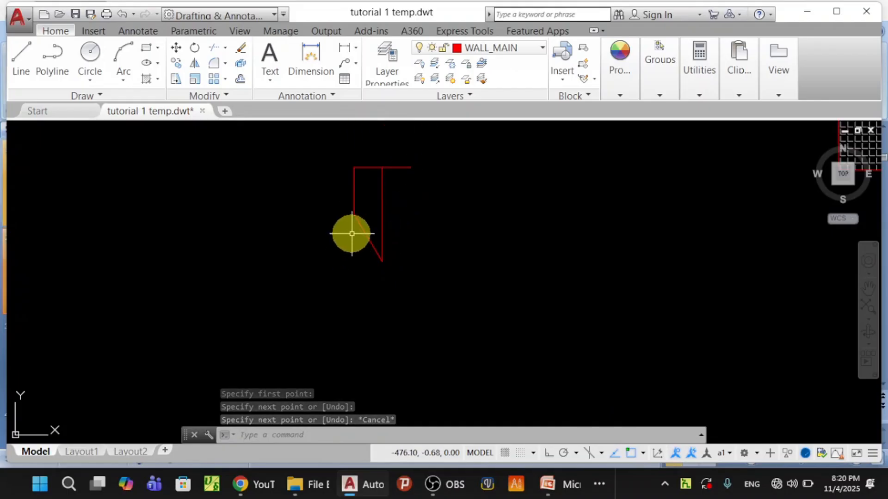
scroll(355, 230, "up", 2)
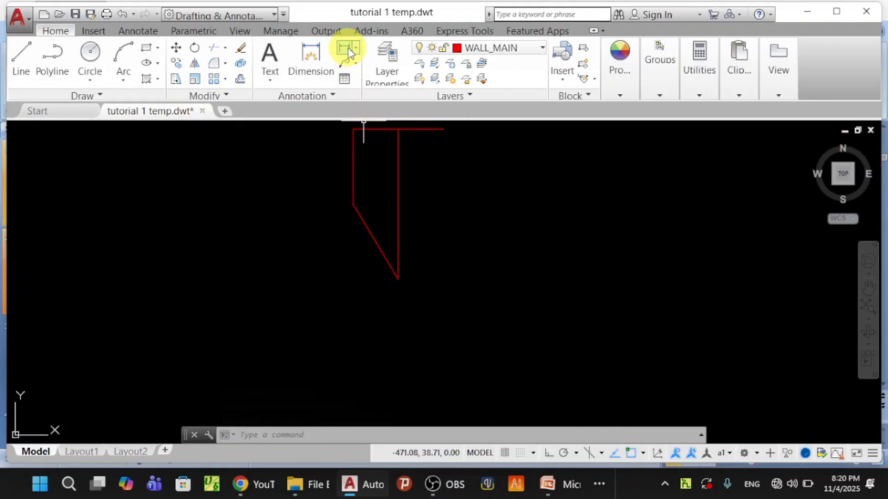
- On the DIMENSION layer, add an aligned dimension between the slanted line's endpoints, placed to its lower left
left_click(544, 48)
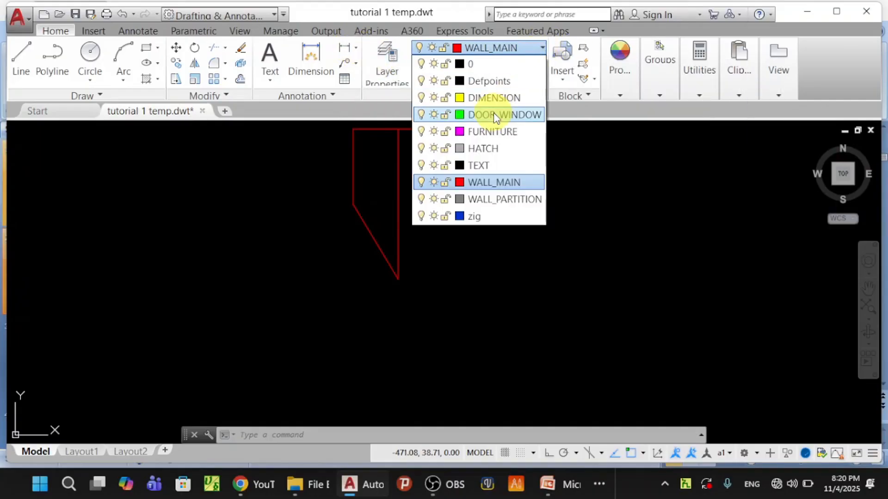
left_click(500, 99)
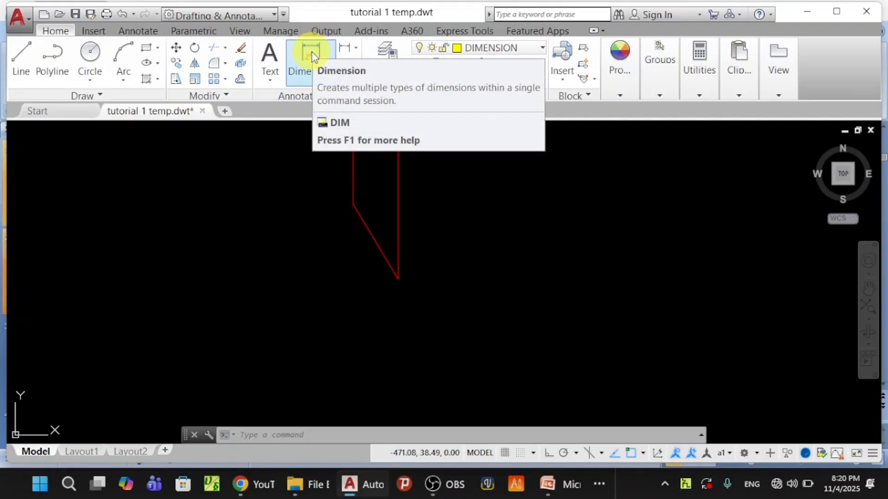
left_click(357, 48)
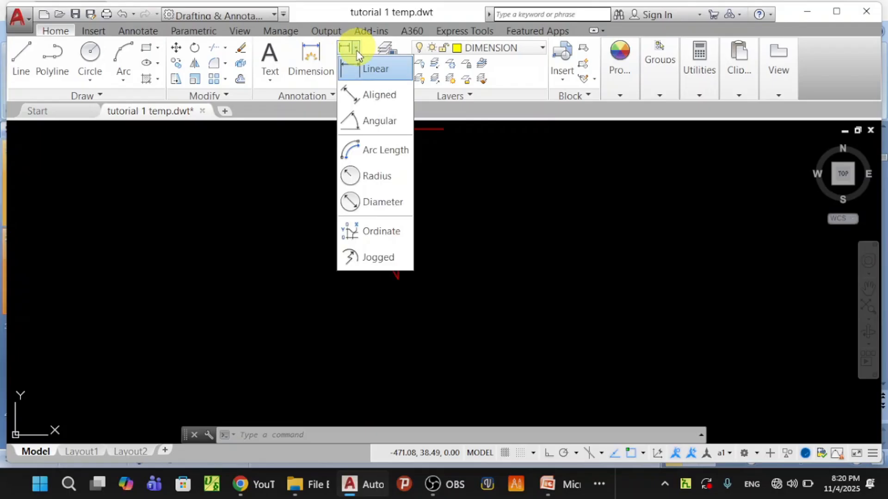
left_click(371, 101)
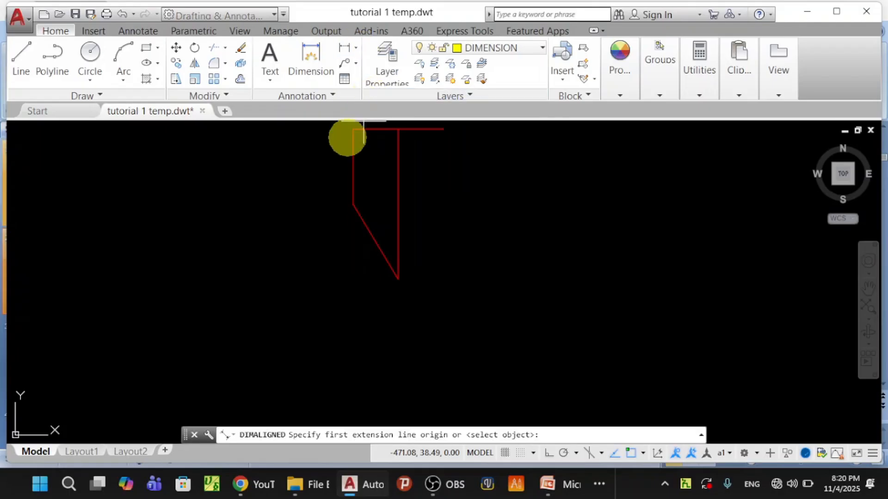
left_click(353, 203)
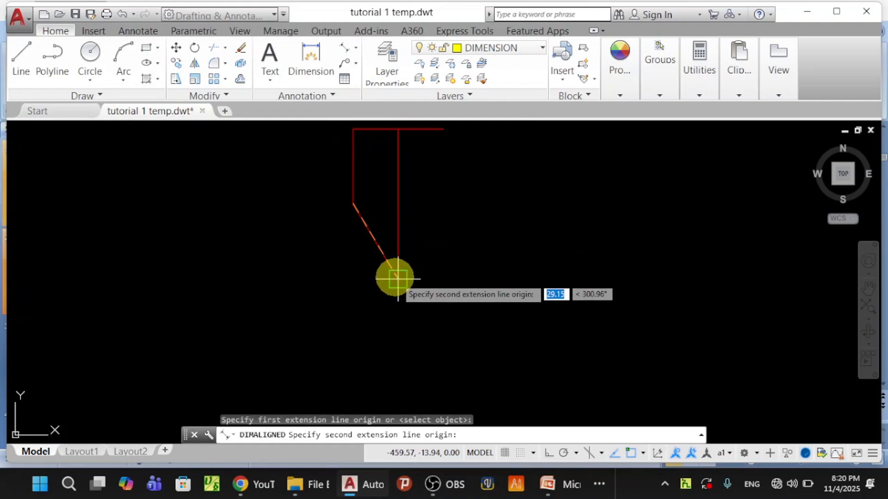
left_click(397, 278)
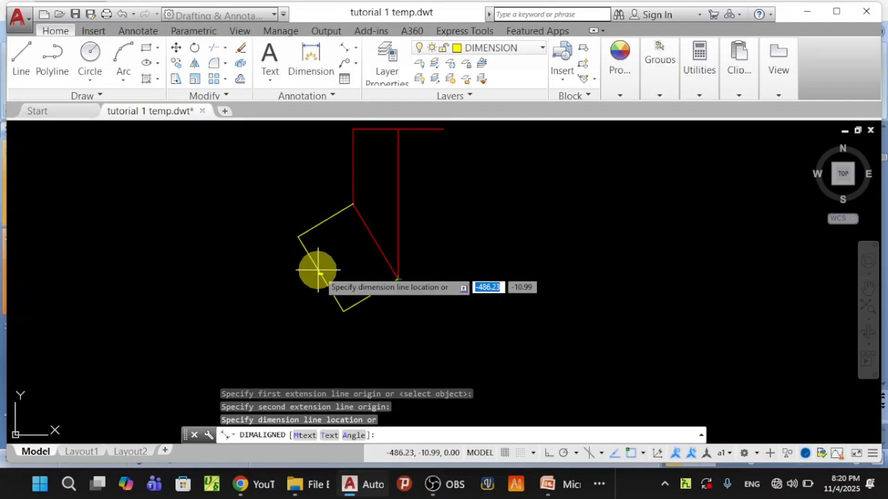
left_click(317, 273)
- Inspect the text of the slanted line's aligned dimension up close
scroll(323, 280, "up", 5)
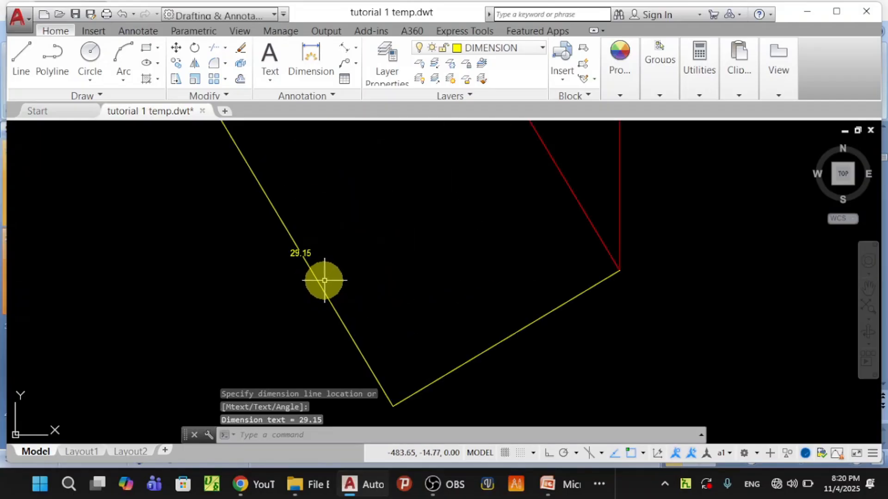
scroll(309, 277, "down", 2)
scroll(310, 273, "up", 4)
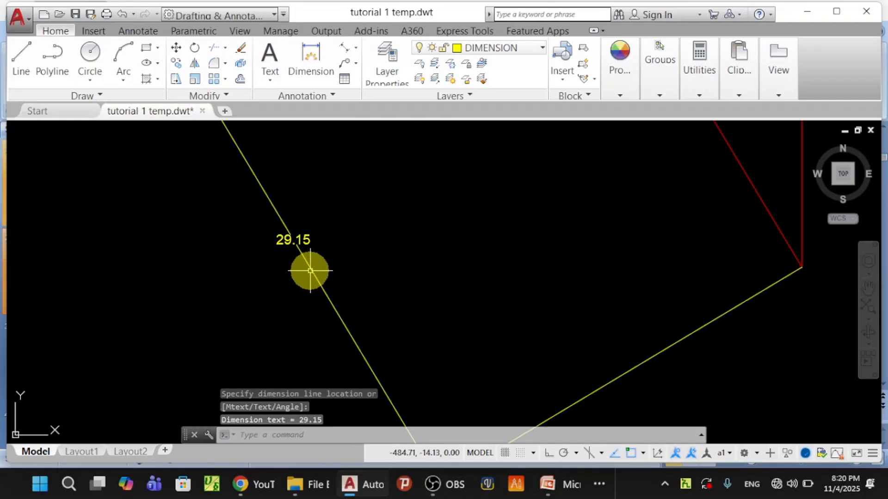
scroll(308, 263, "down", 2)
scroll(309, 262, "up", 2)
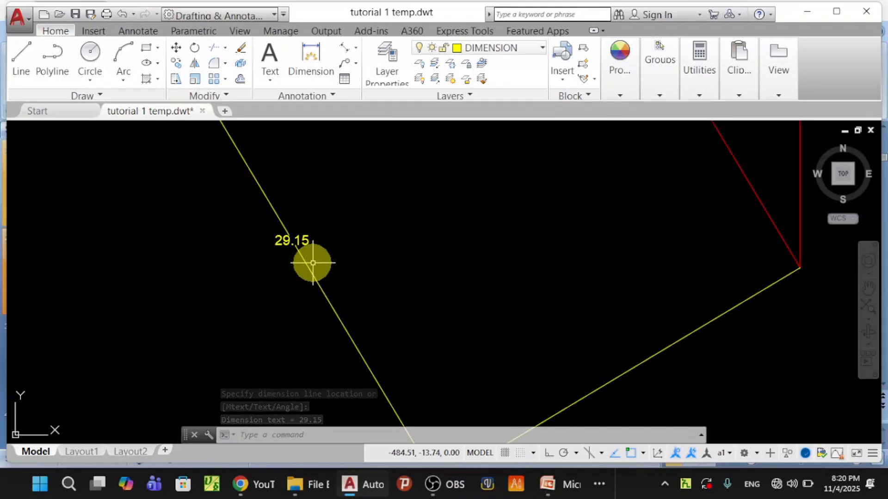
scroll(313, 263, "down", 2)
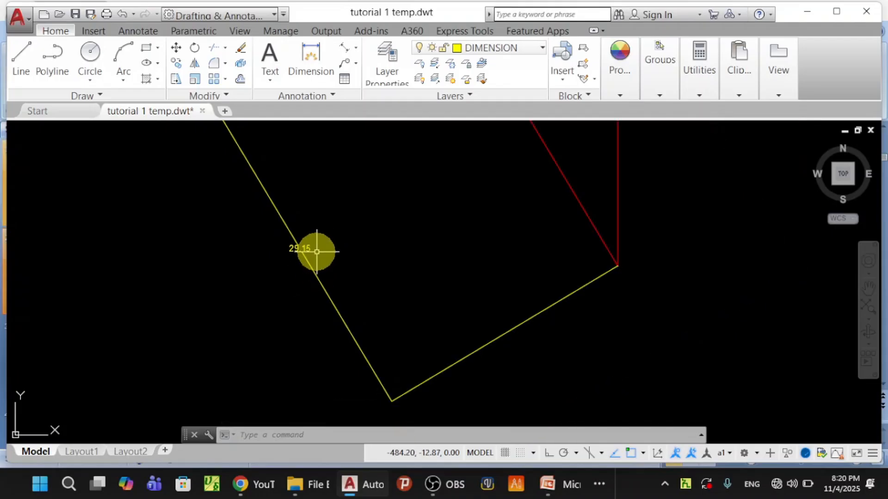
scroll(316, 249, "down", 2)
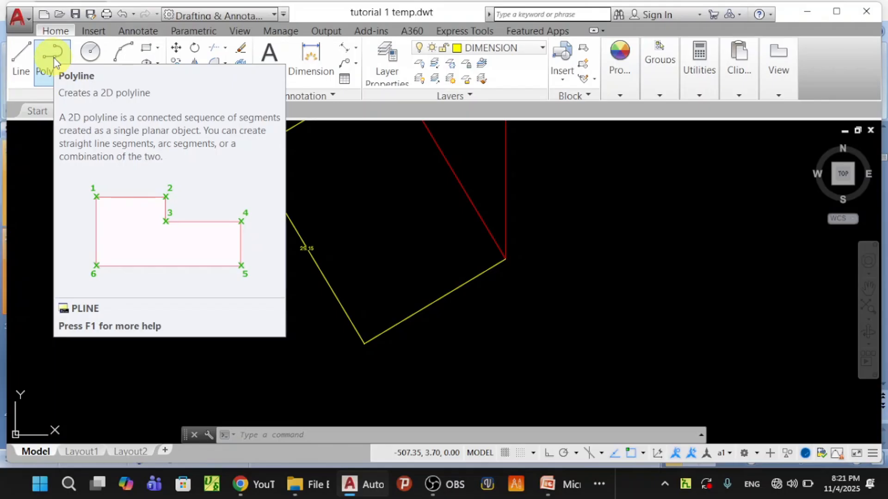
- Switch to the PowerPoint presentation, view the "To Draw A Polyline" slide, and return to AutoCAD
left_click(550, 489)
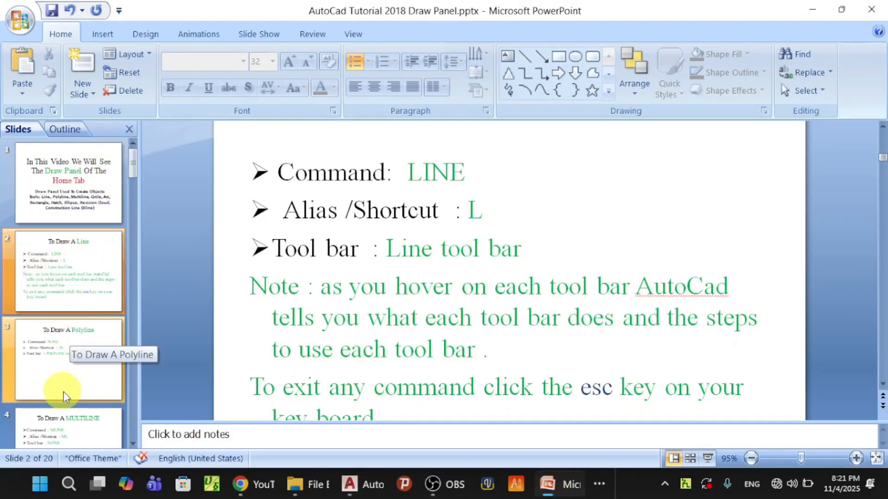
left_click(70, 374)
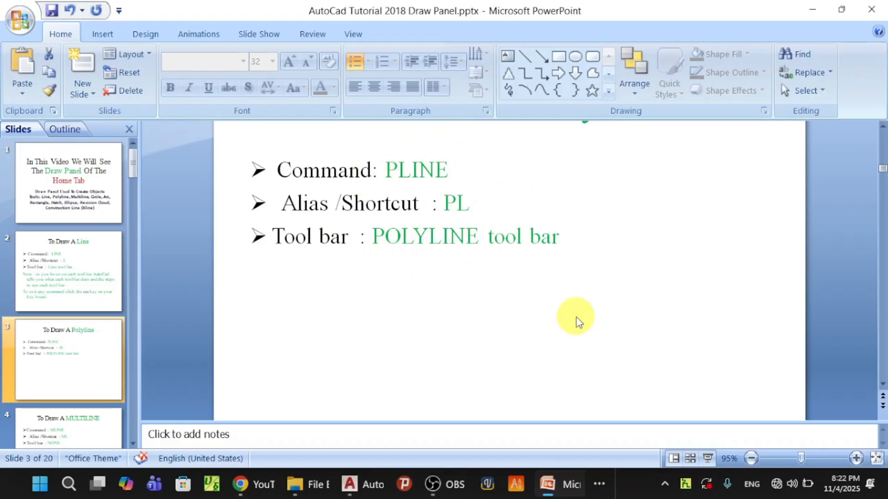
mouse_move(381, 478)
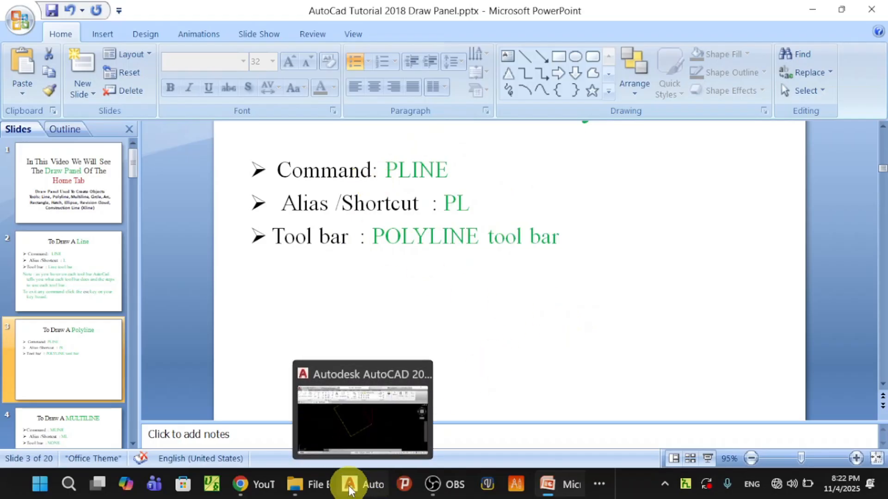
left_click(354, 486)
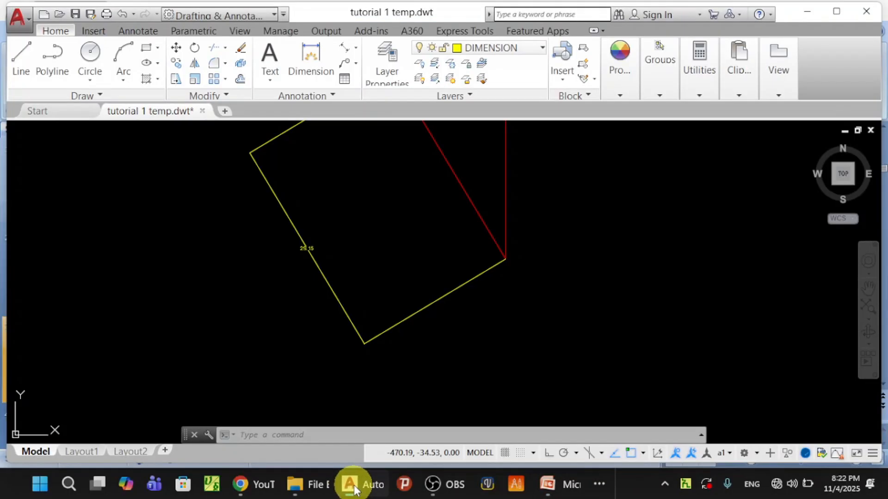
- On the WALL_MAIN layer, start a polyline with PLINE in the empty area left of the shape, beginning with a nearly horizontal segment about 65 units long
scroll(392, 317, "down", 3)
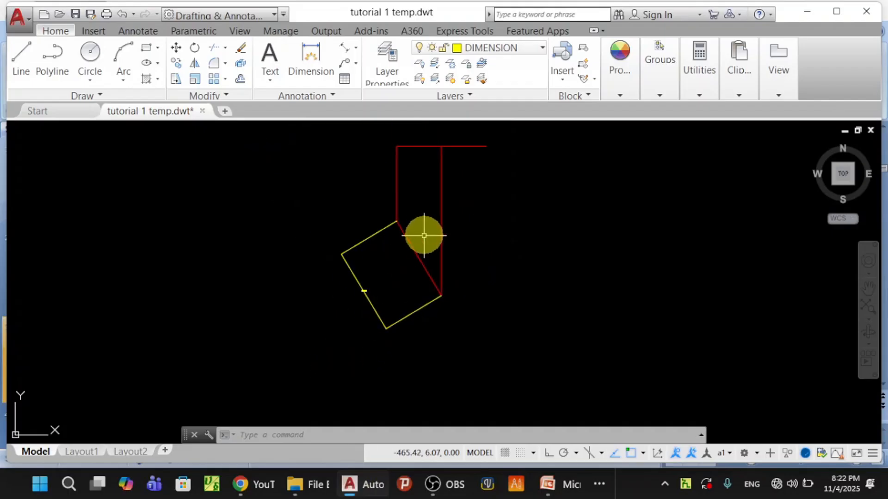
scroll(424, 230, "down", 2)
middle_click_drag(424, 230, 657, 251)
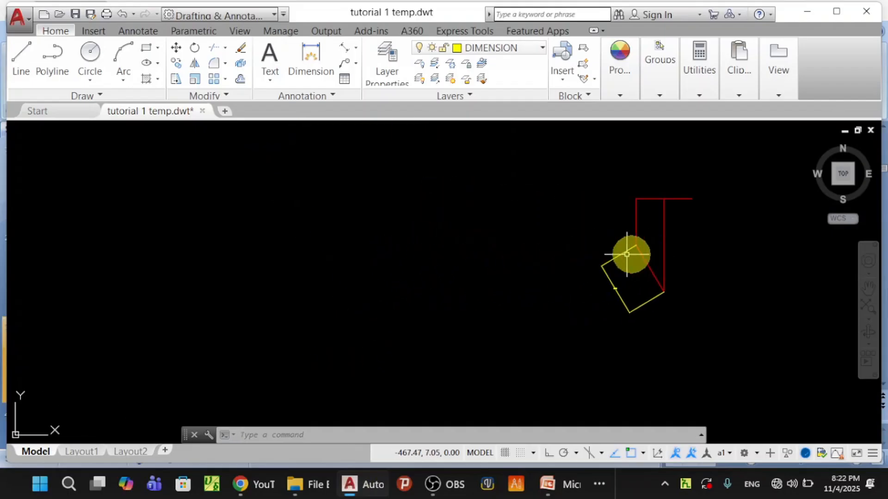
left_click(542, 50)
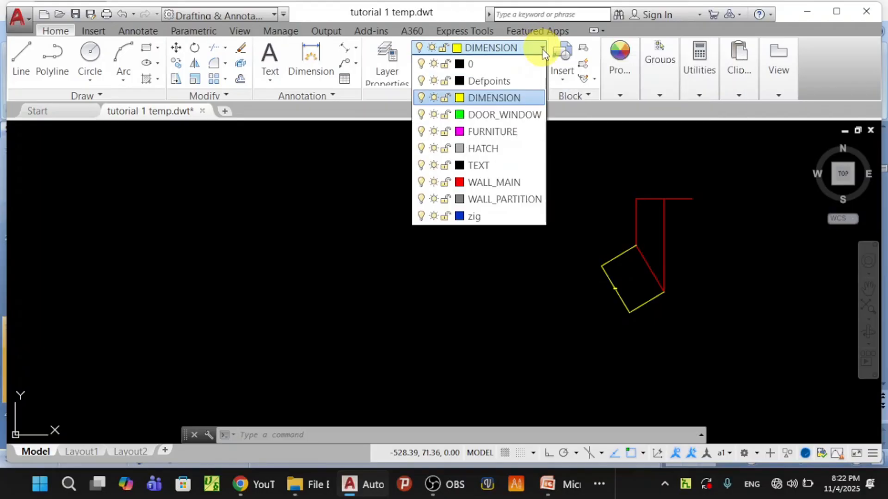
left_click(483, 182)
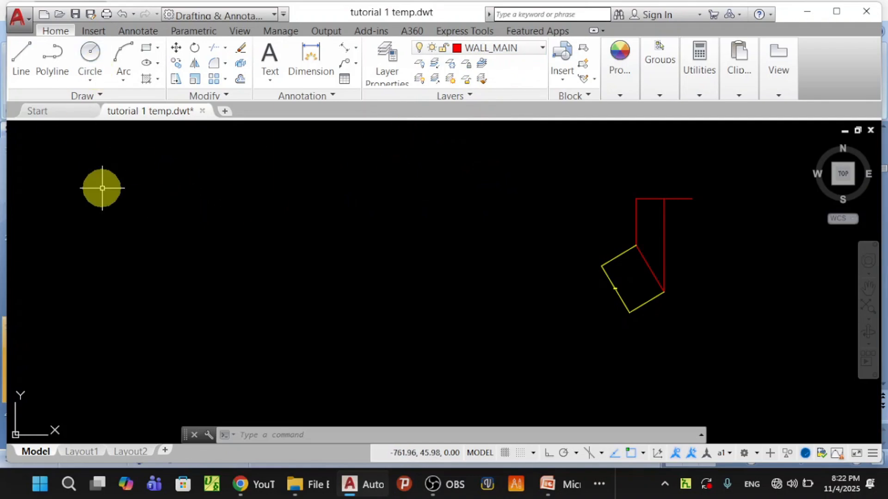
left_click(267, 436)
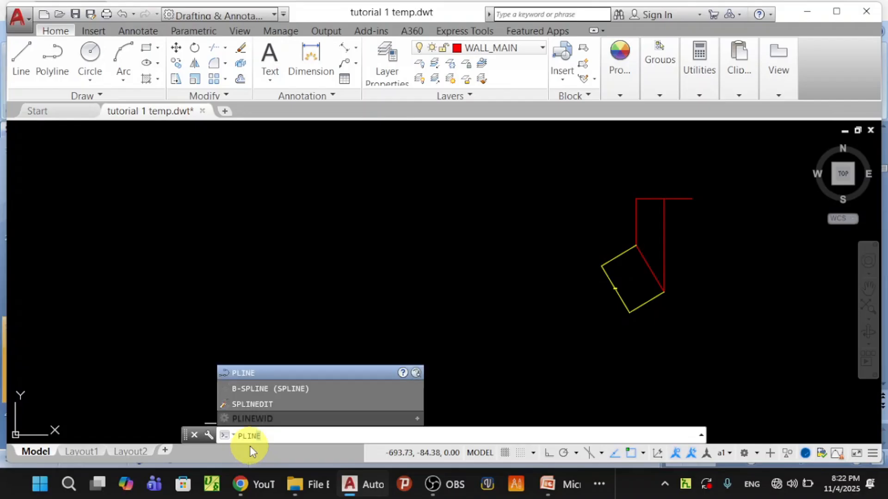
left_click(248, 372)
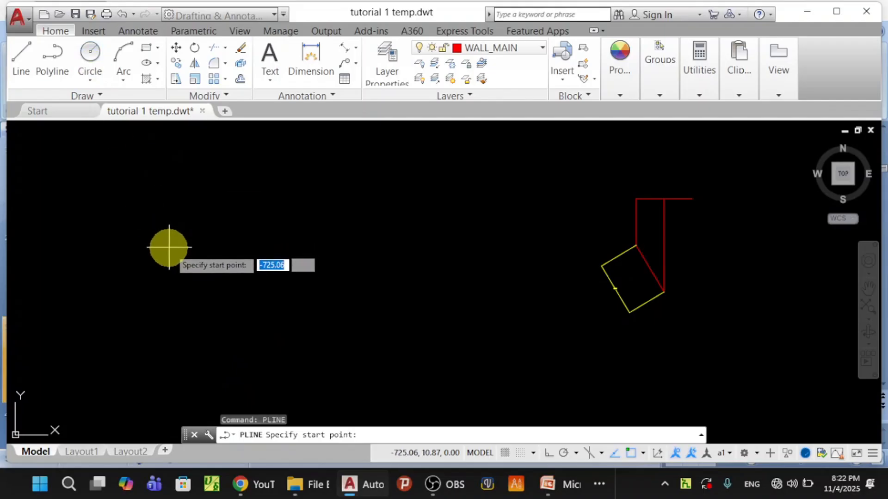
left_click(170, 301)
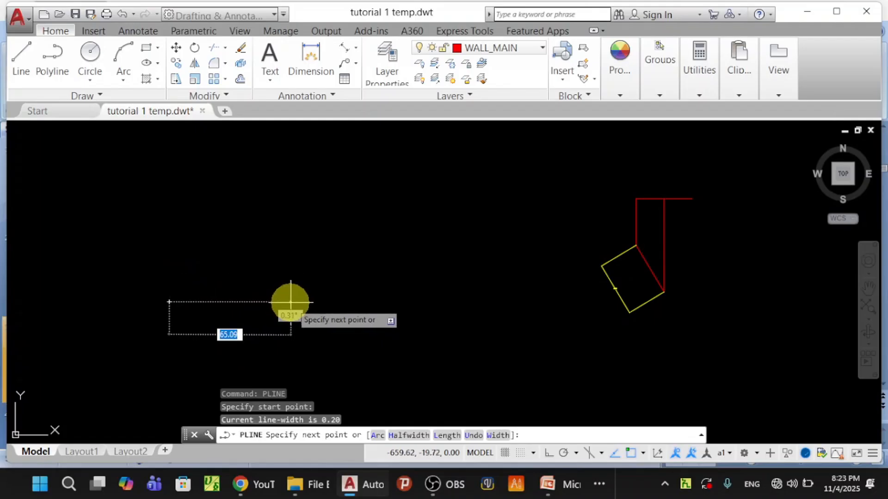
left_click(295, 302)
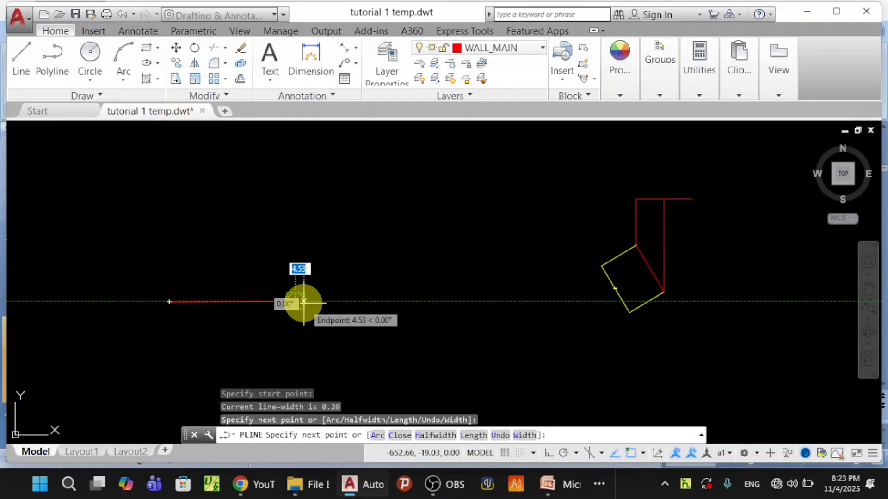
- Continue the polyline with an arc ending about 69 units away at 37°, followed by a straight segment rising to the right
type("a")
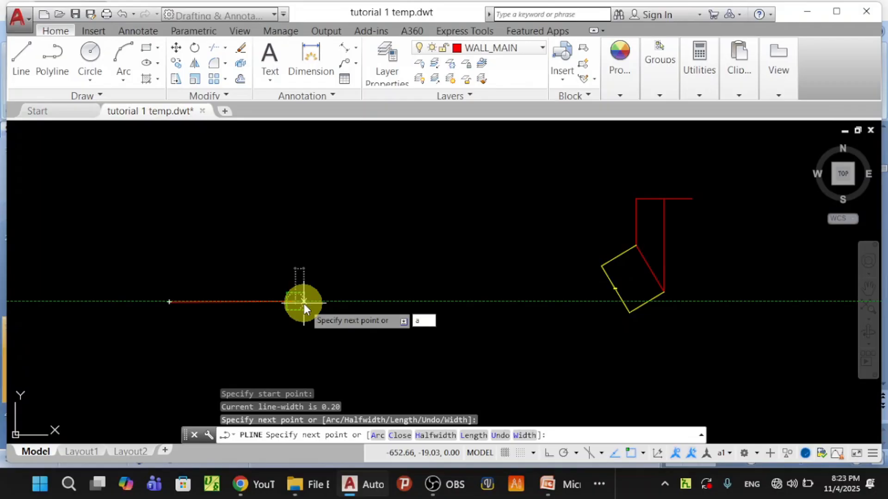
key("Return")
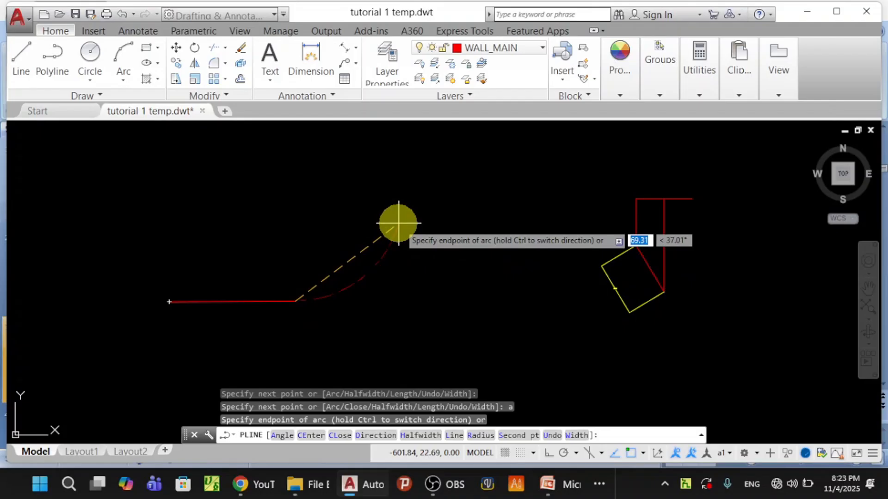
left_click(398, 223)
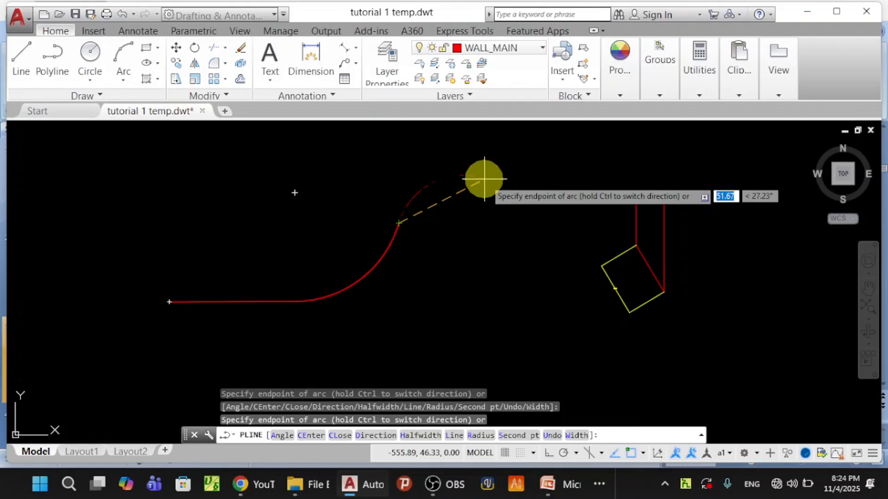
type("l")
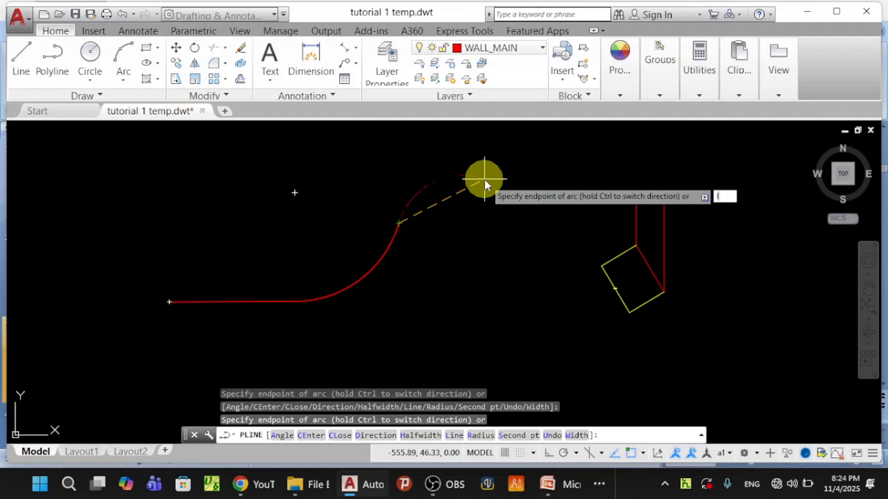
key("Return")
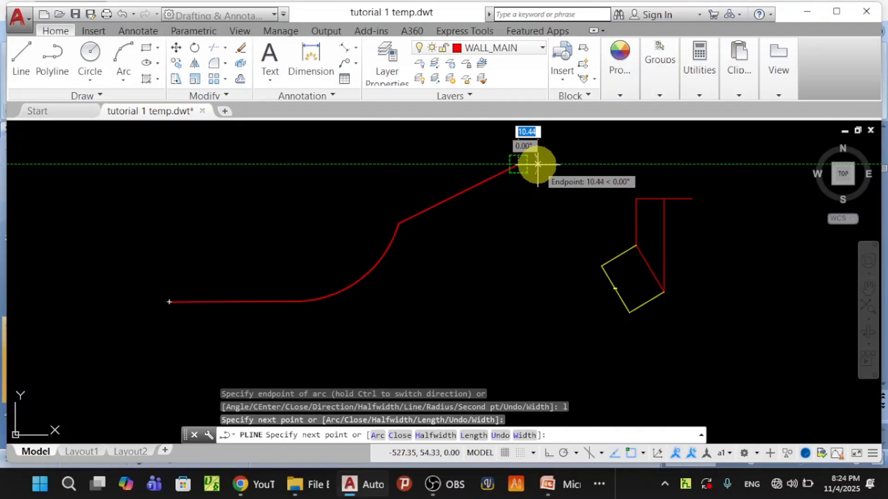
- Switch the polyline back to Arc mode and add an arc from the straight segment's end to a point above the dimensioned shape
type("a")
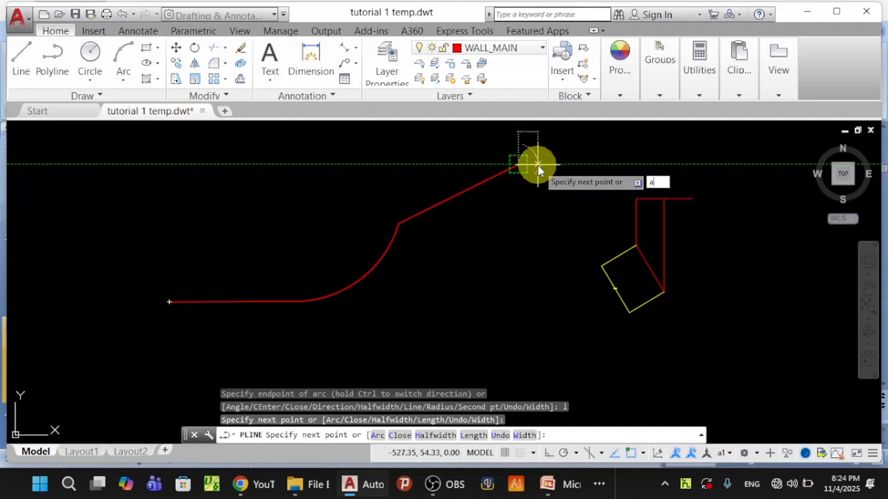
key("Return")
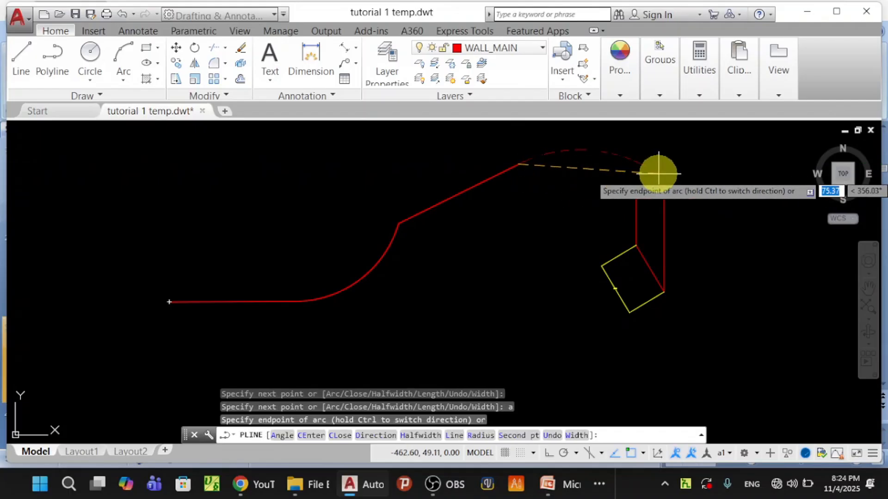
left_click(653, 163)
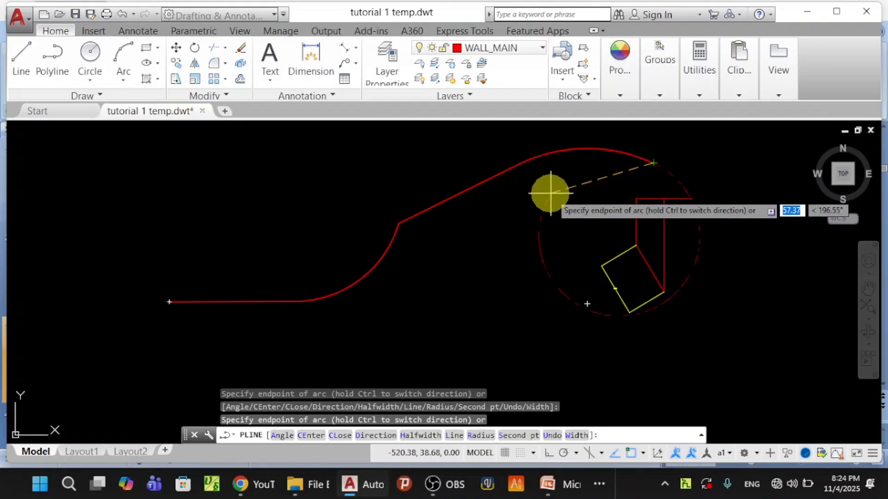
- End the polyline at its last arc and switch to the PowerPoint presentation on the draw tools
key("Escape")
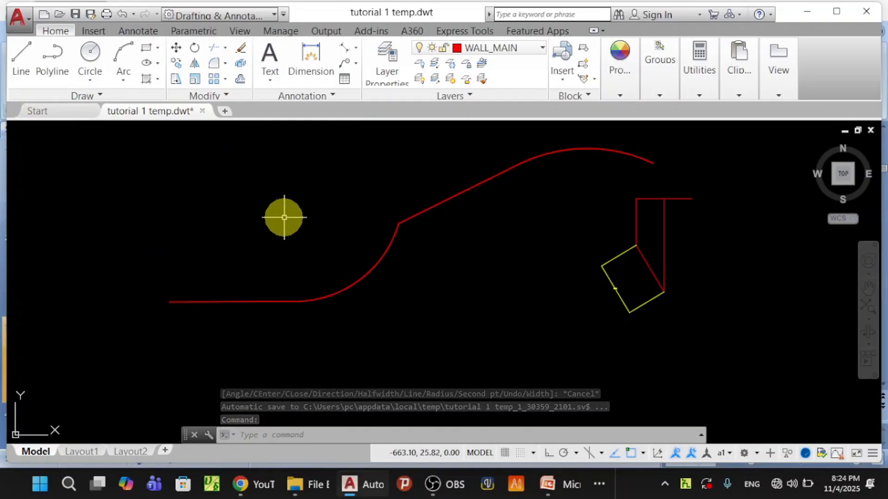
left_click(546, 484)
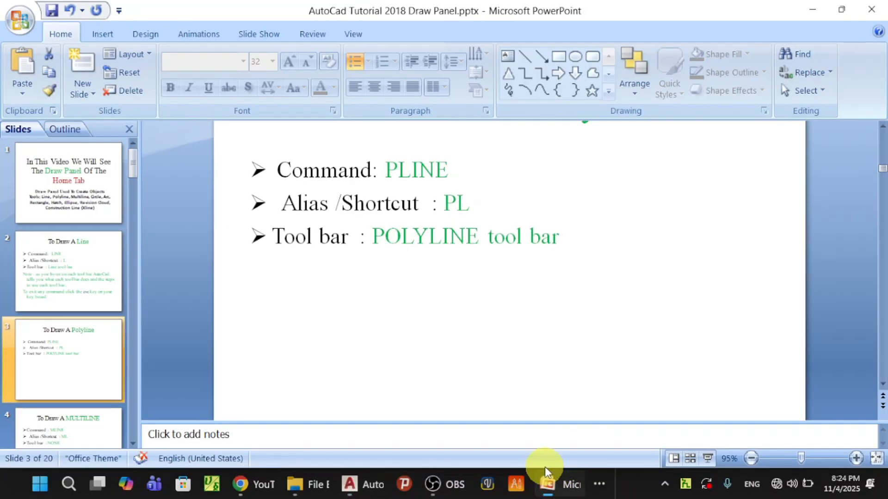
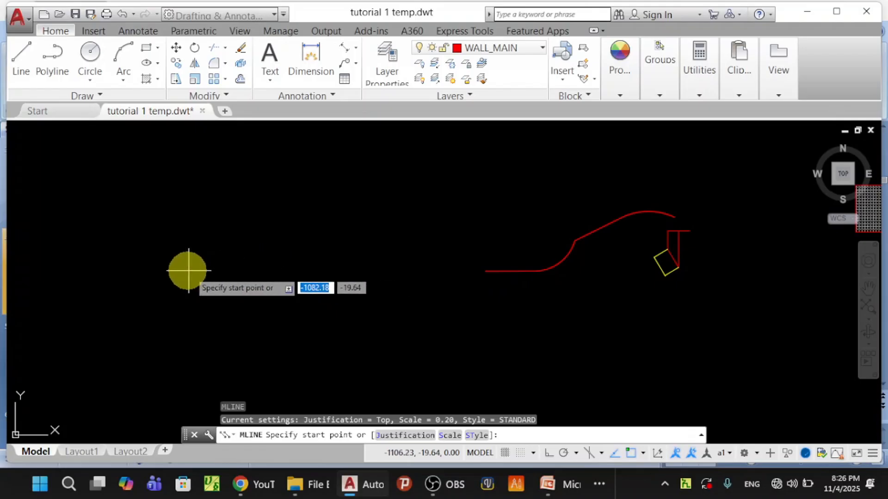
- Draw a nearly horizontal single-segment multiline with MLINE in the empty area left of the polyline
left_click(163, 269)
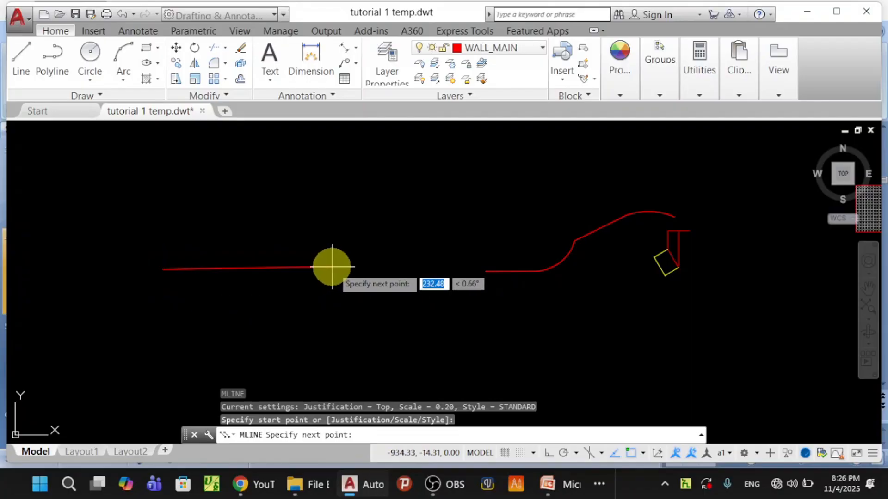
left_click(327, 270)
scroll(284, 268, "up", 4)
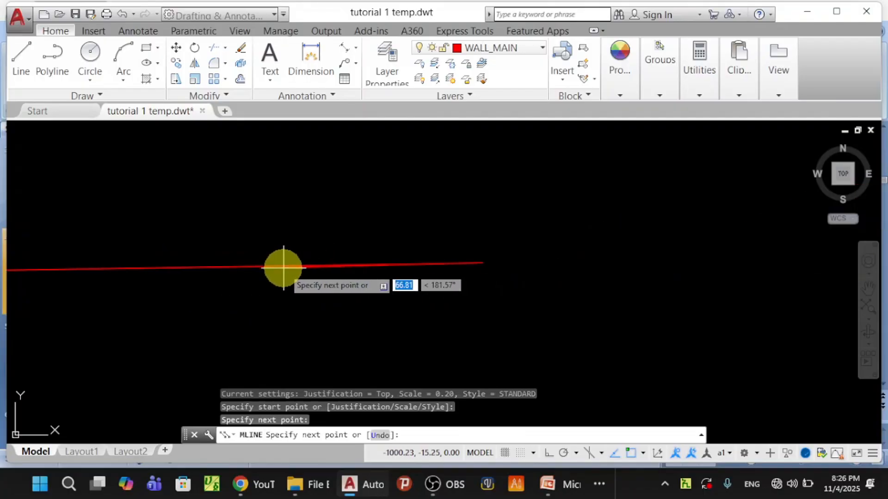
scroll(523, 267, "up", 2)
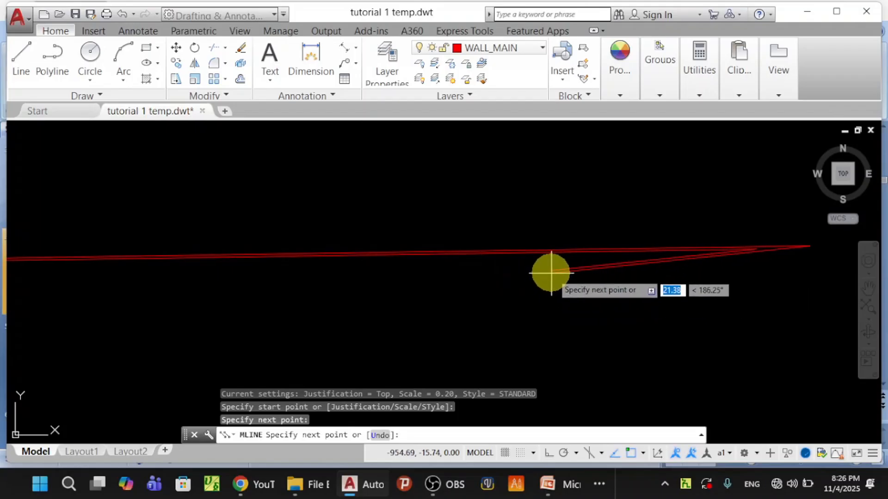
scroll(549, 272, "up", 1)
scroll(513, 259, "up", 1)
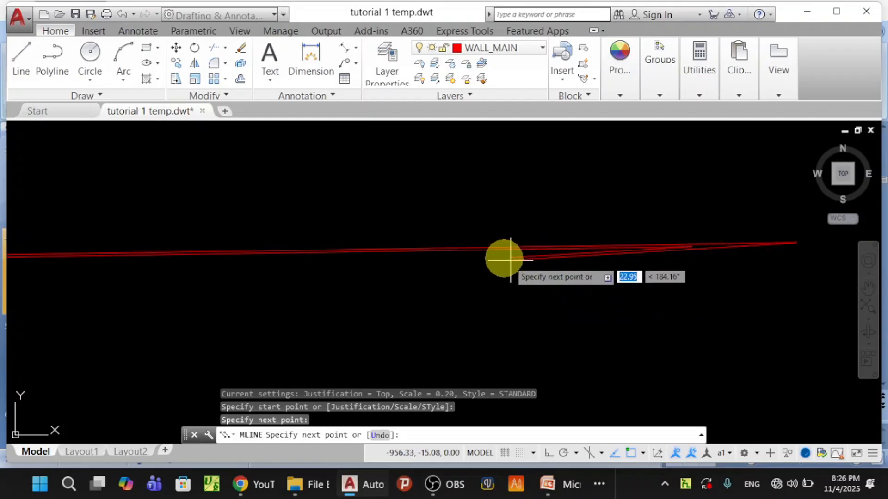
scroll(521, 252, "up", 1)
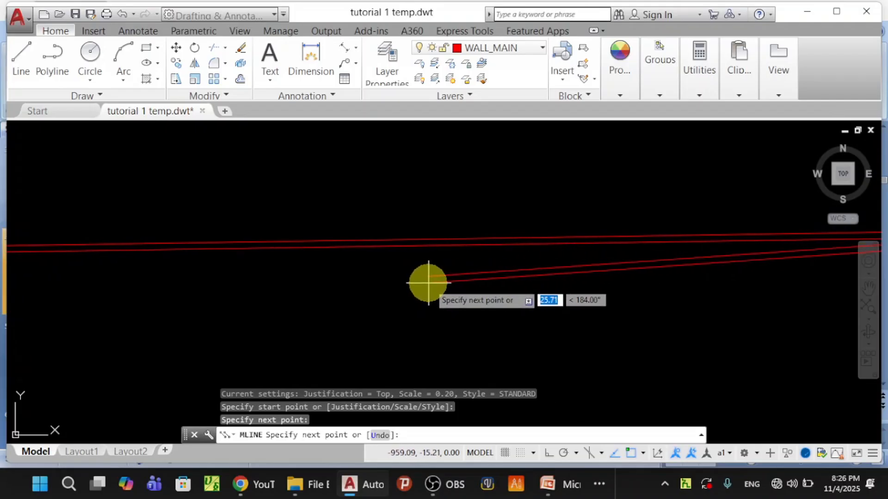
key("Escape")
- Examine the multiline's two parallel lines and the gap between them at different zoom levels
scroll(456, 277, "down", 2)
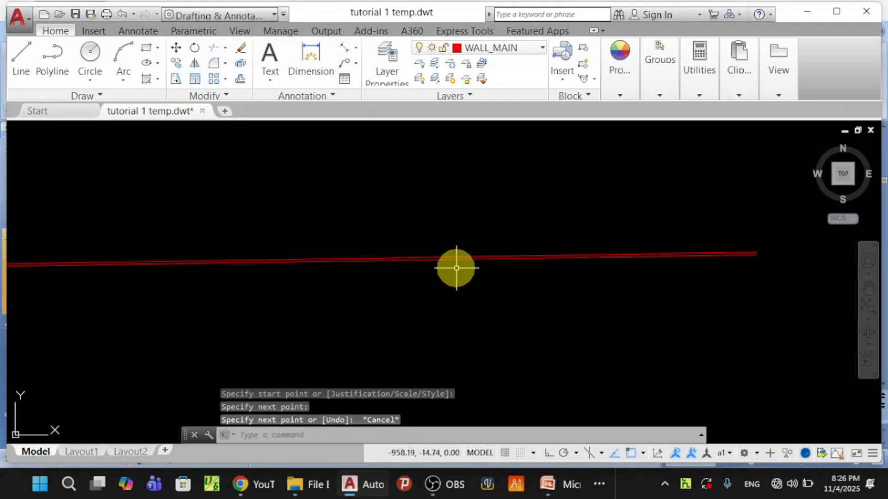
scroll(592, 273, "up", 1)
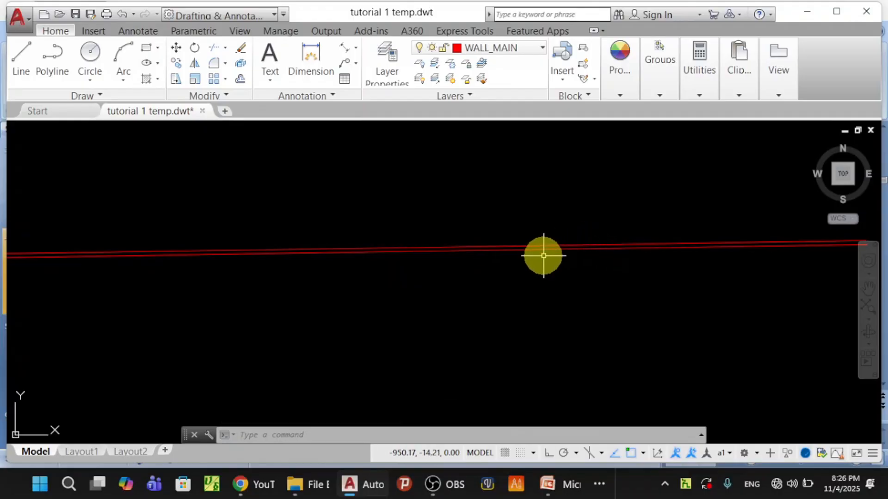
scroll(511, 253, "down", 1)
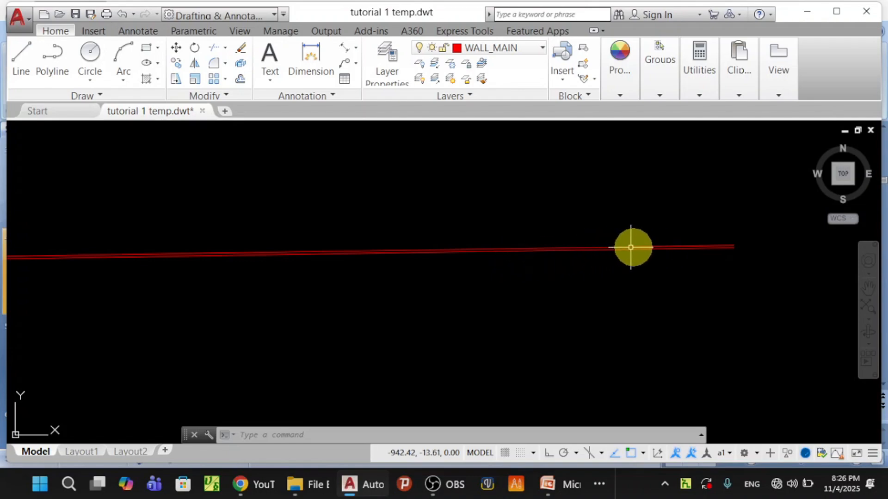
scroll(587, 246, "down", 1)
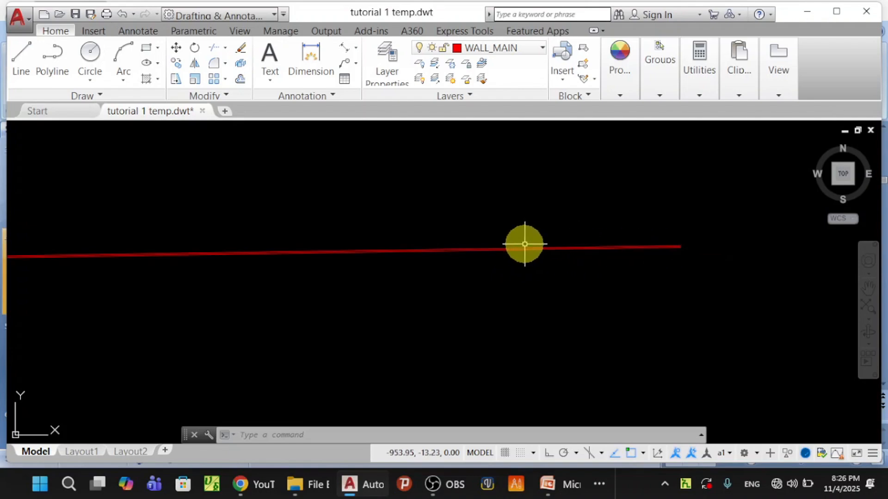
scroll(523, 244, "up", 1)
scroll(550, 247, "down", 1)
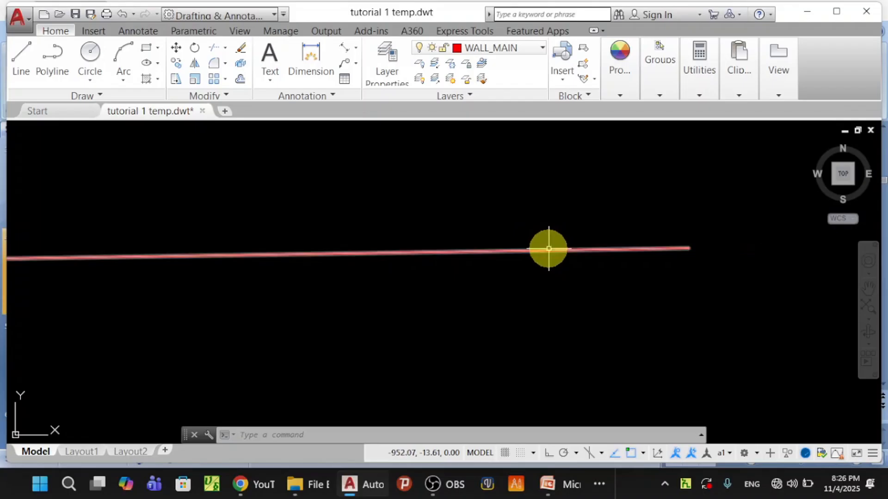
scroll(563, 250, "up", 1)
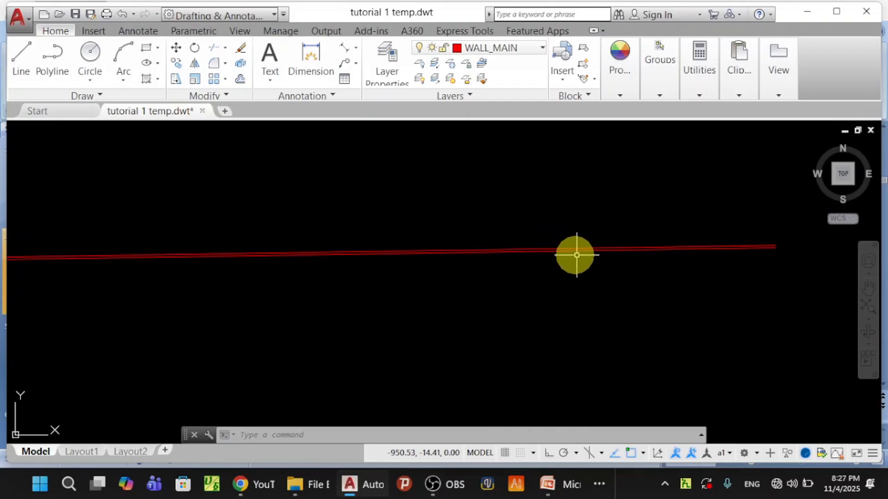
scroll(577, 253, "up", 1)
scroll(578, 254, "down", 1)
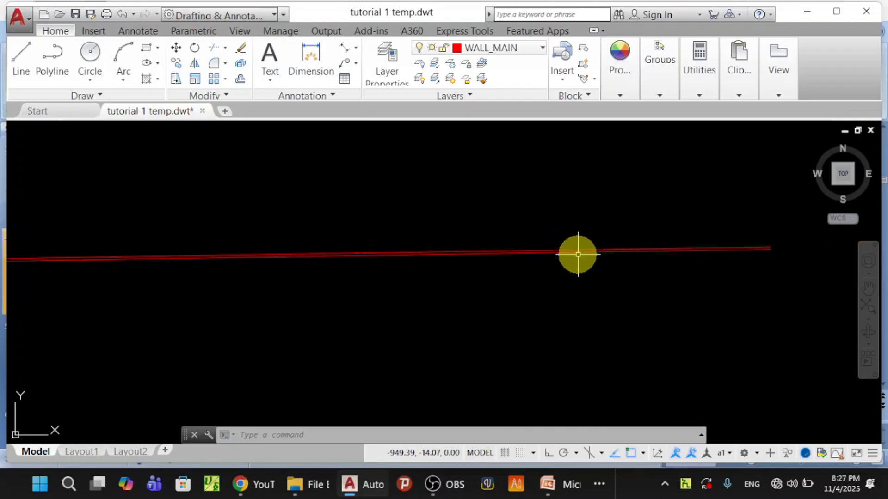
scroll(578, 255, "down", 1)
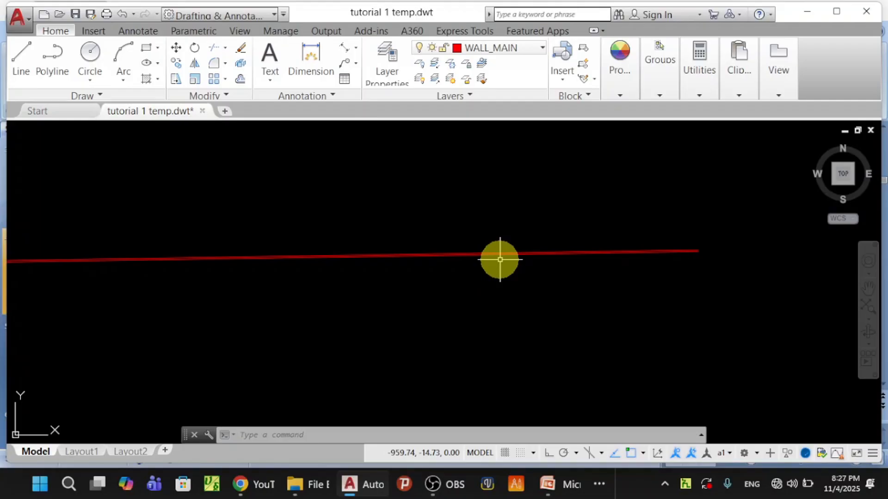
scroll(425, 255, "down", 2)
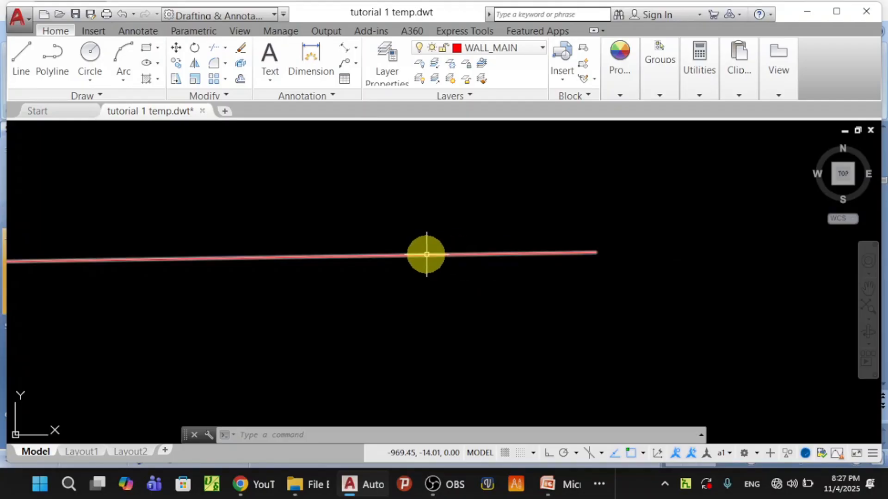
scroll(323, 252, "up", 2)
scroll(356, 245, "down", 2)
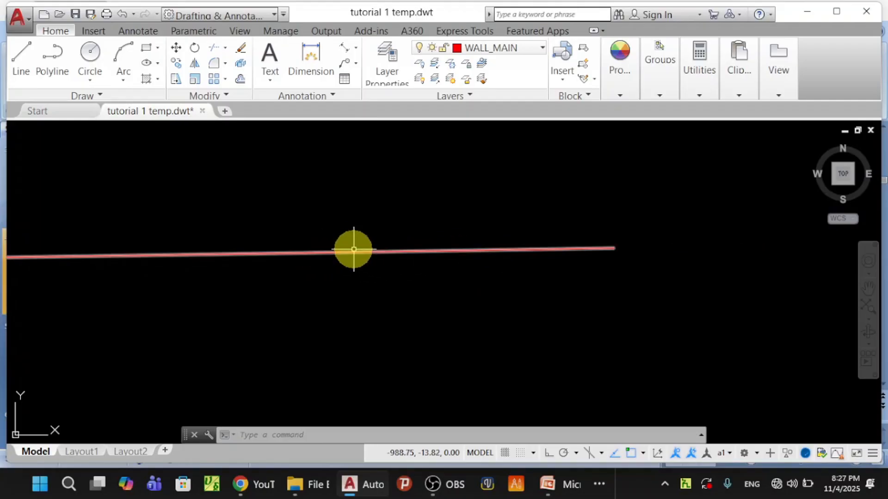
scroll(354, 249, "up", 2)
scroll(361, 249, "down", 2)
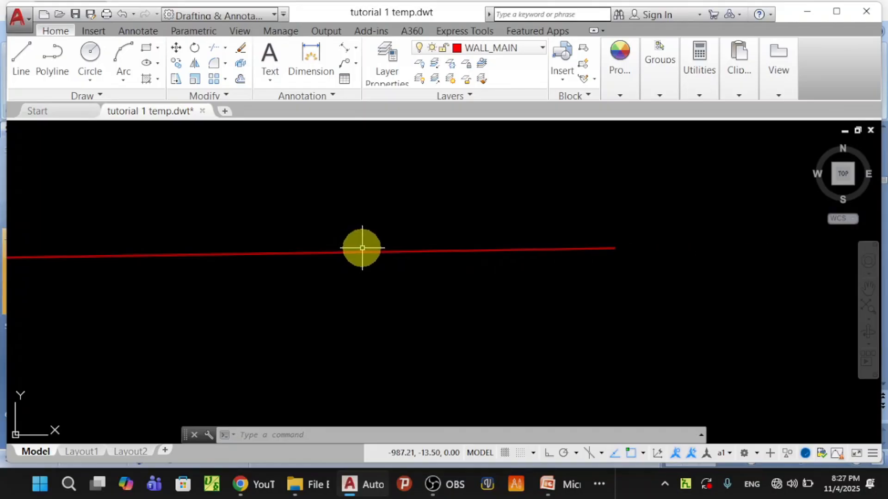
scroll(362, 248, "down", 2)
scroll(360, 249, "up", 4)
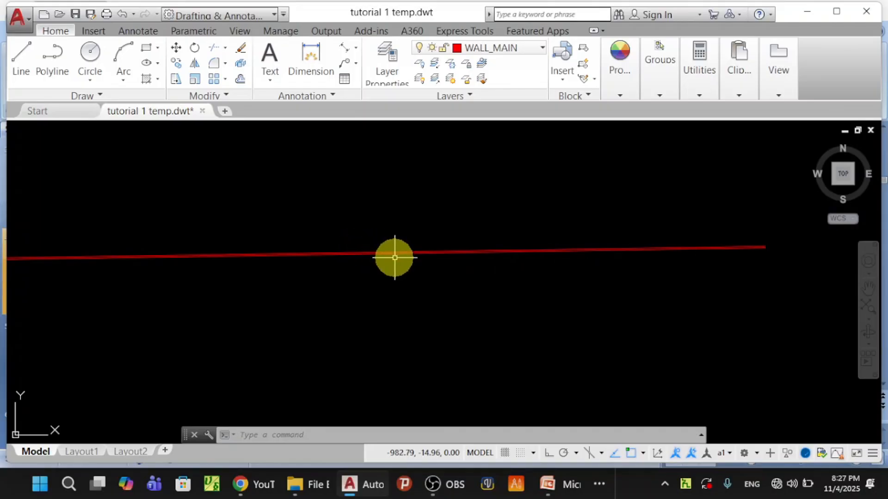
scroll(462, 253, "up", 1)
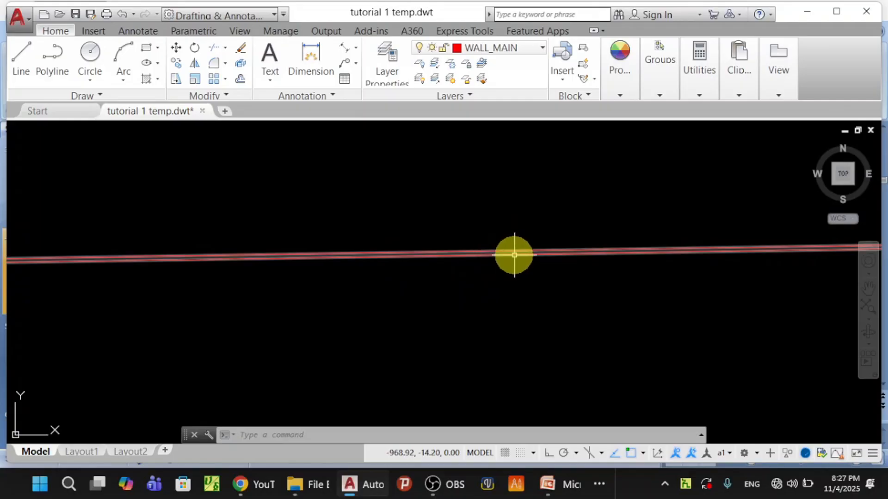
scroll(512, 258, "down", 3)
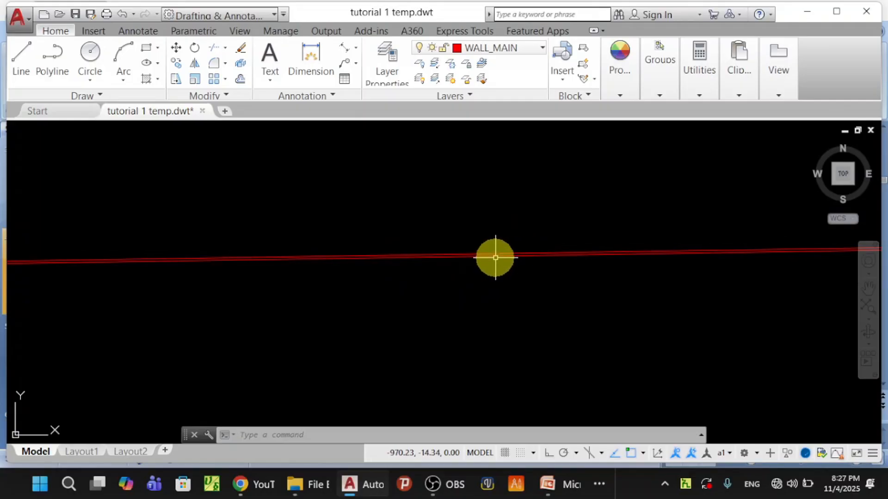
scroll(671, 260, "up", 1)
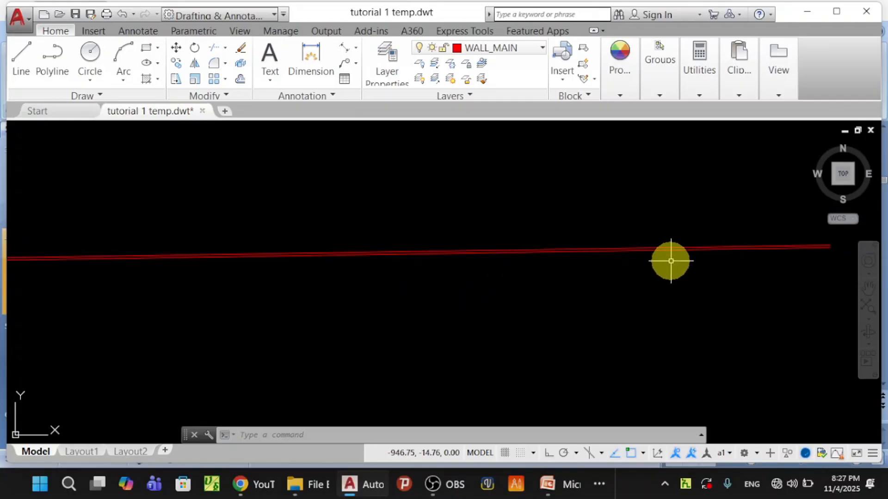
scroll(684, 253, "down", 1)
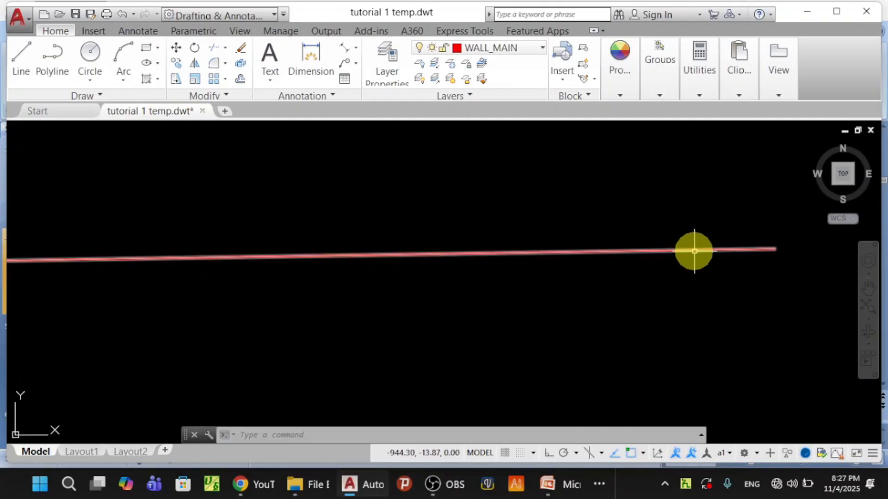
scroll(703, 250, "up", 1)
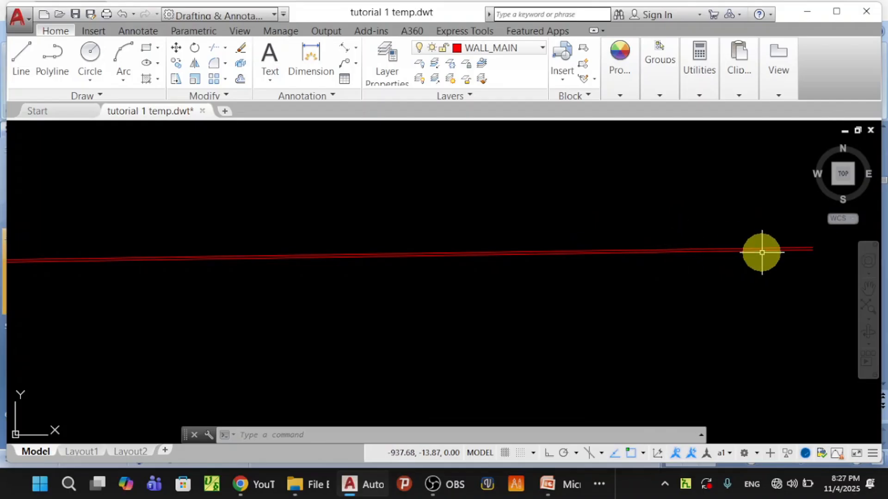
- Add an aligned dimension across the gap between the two lines at the multiline's right end
middle_click_drag(712, 243, 462, 243)
scroll(548, 256, "up", 3)
scroll(572, 239, "up", 8)
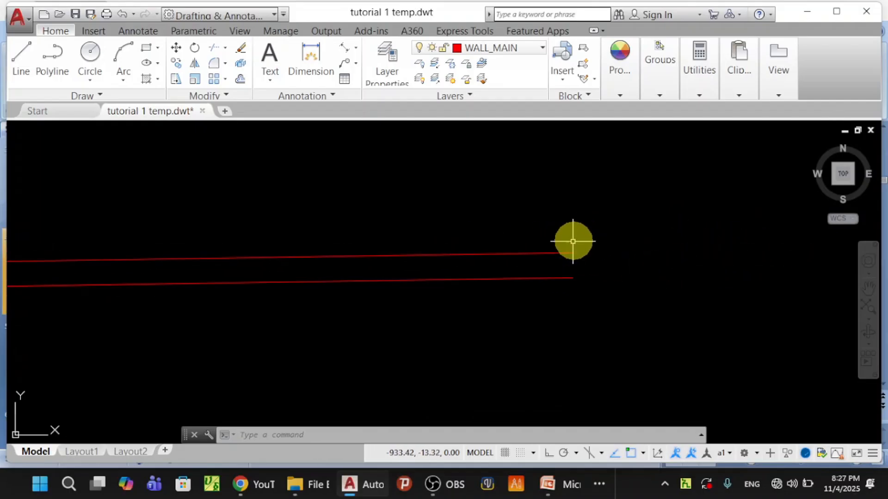
left_click(345, 48)
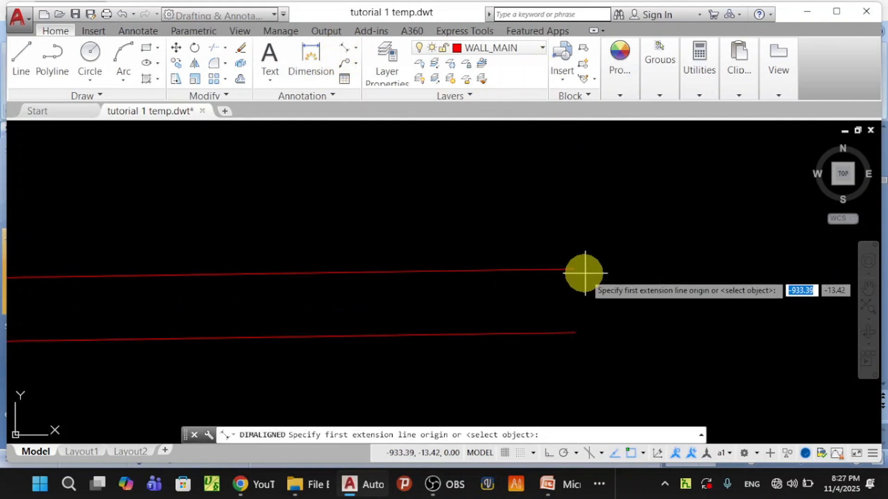
left_click(571, 267)
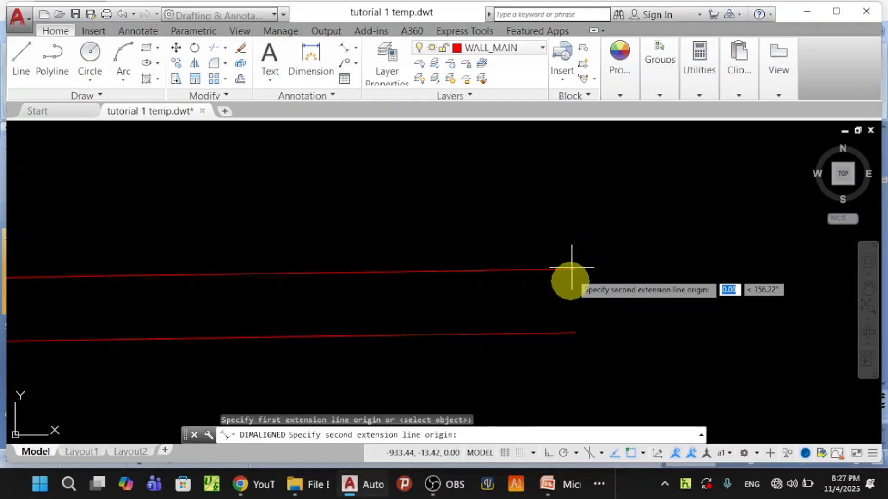
left_click(574, 333)
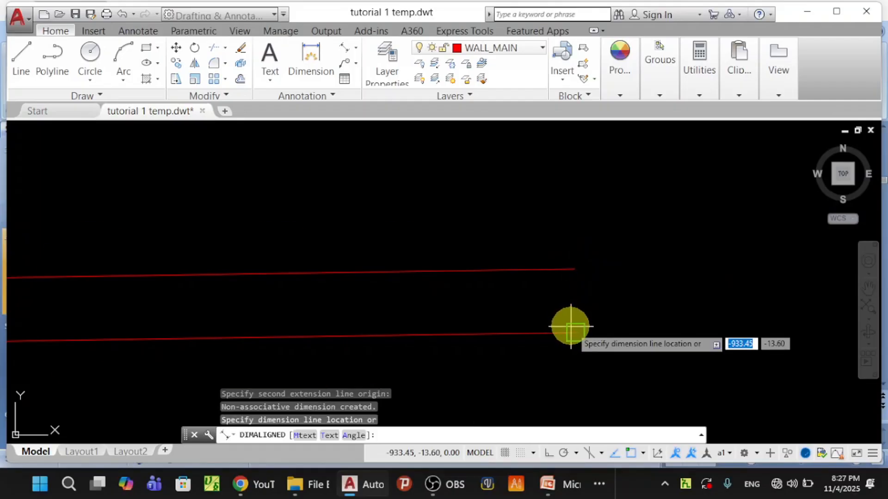
left_click(610, 304)
scroll(641, 310, "down", 4)
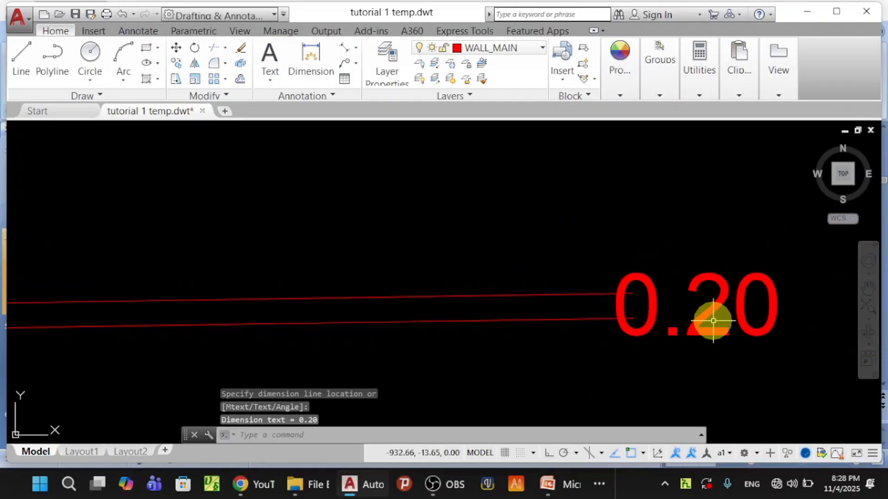
left_click(658, 298)
key("Escape")
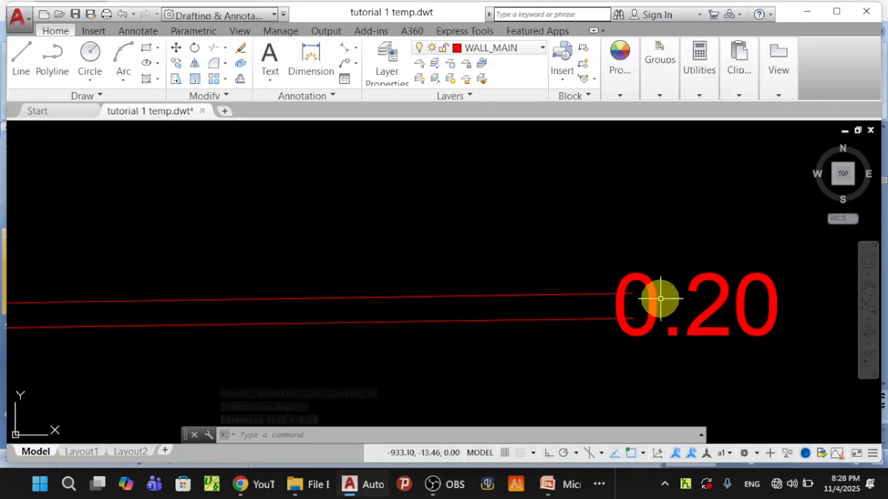
left_click(703, 277)
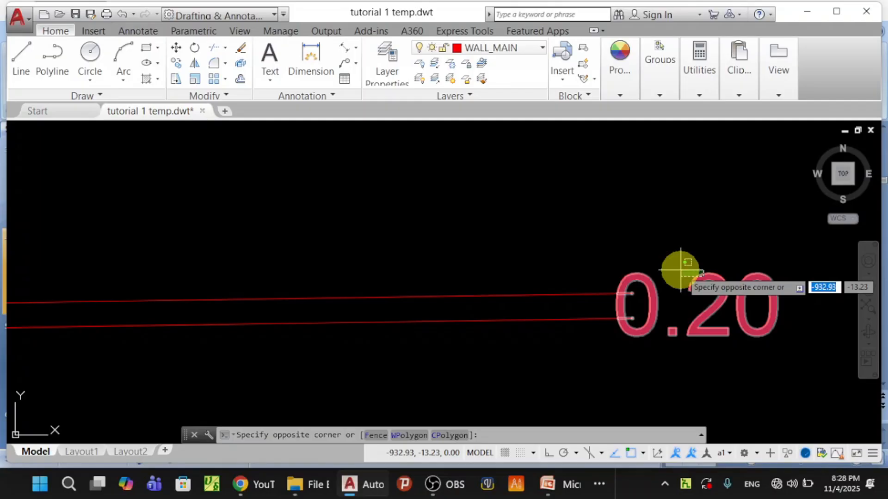
key("Escape")
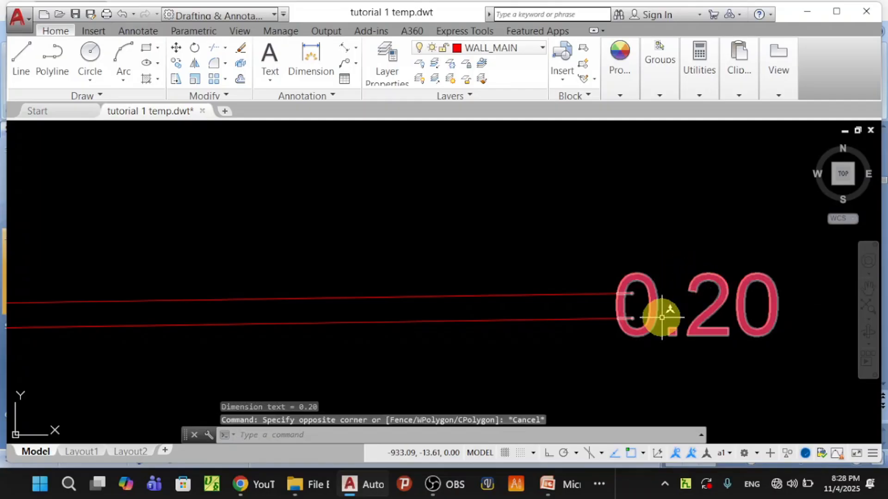
left_click(653, 307)
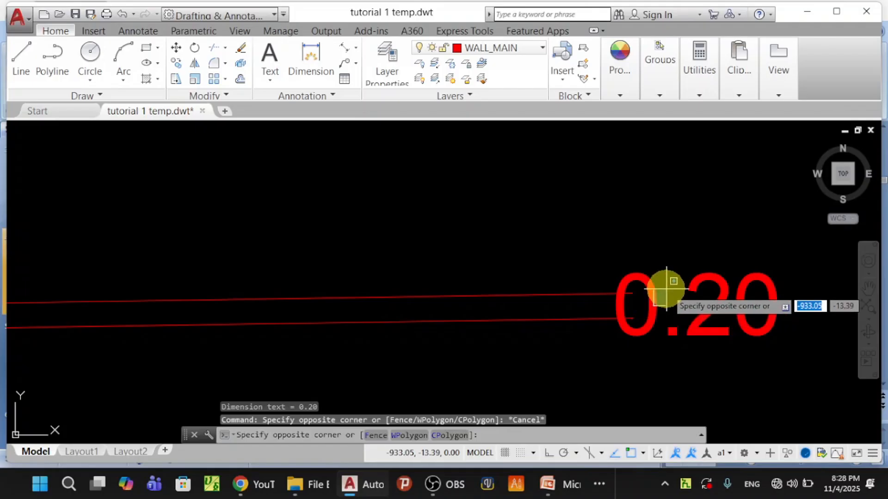
key("Escape")
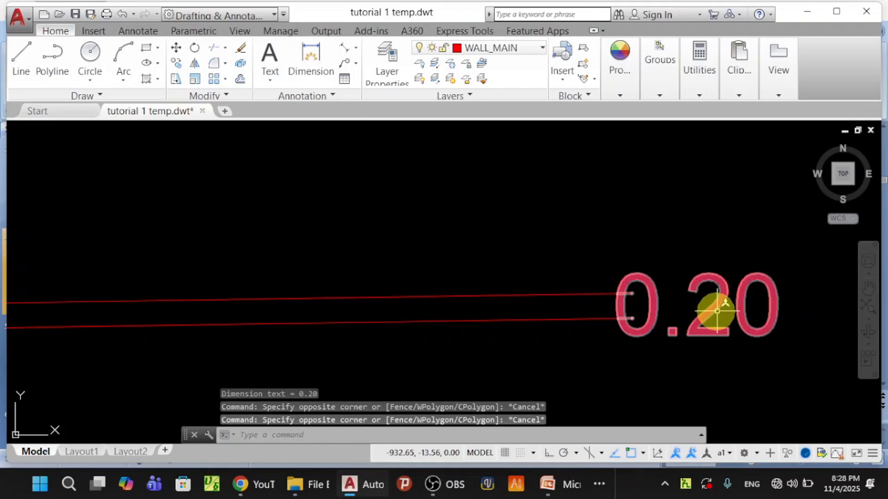
- Erase the aligned dimension across the gap at the multiline's right end
scroll(703, 291, "down", 4)
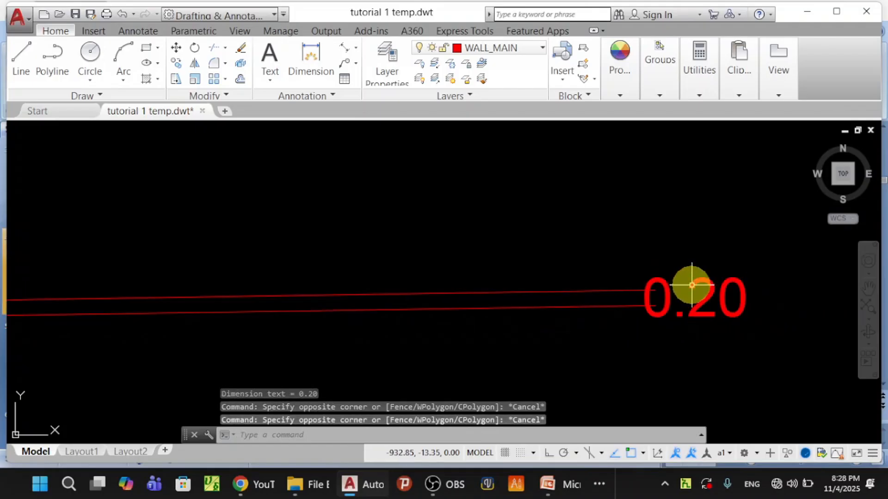
left_click(709, 284)
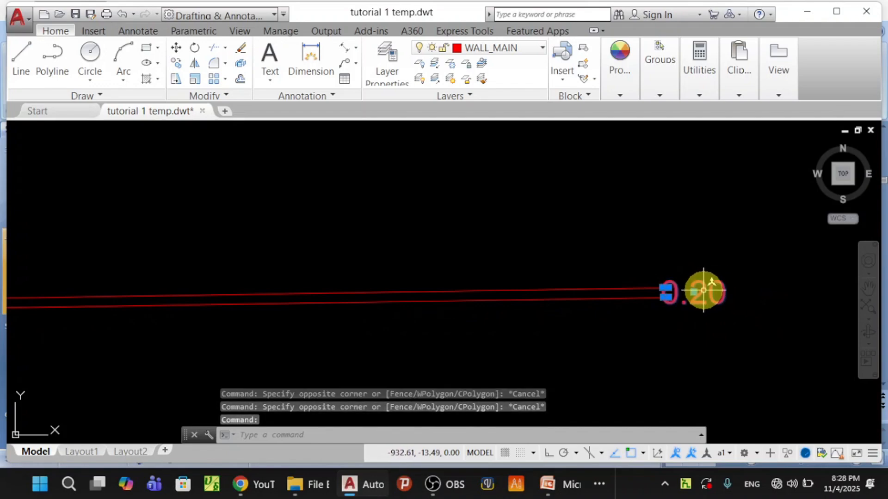
left_click(241, 48)
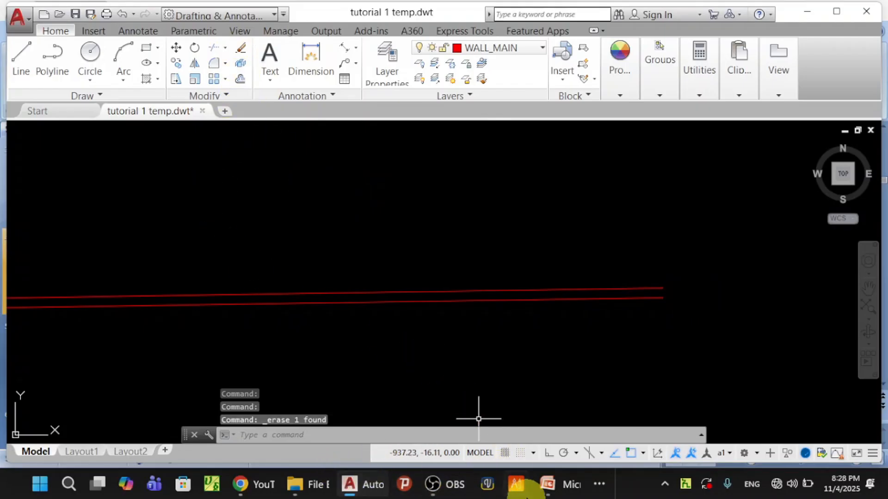
- Switch to the PowerPoint presentation, view the CIRCLE slide, and return to the AutoCAD drawing
left_click(538, 481)
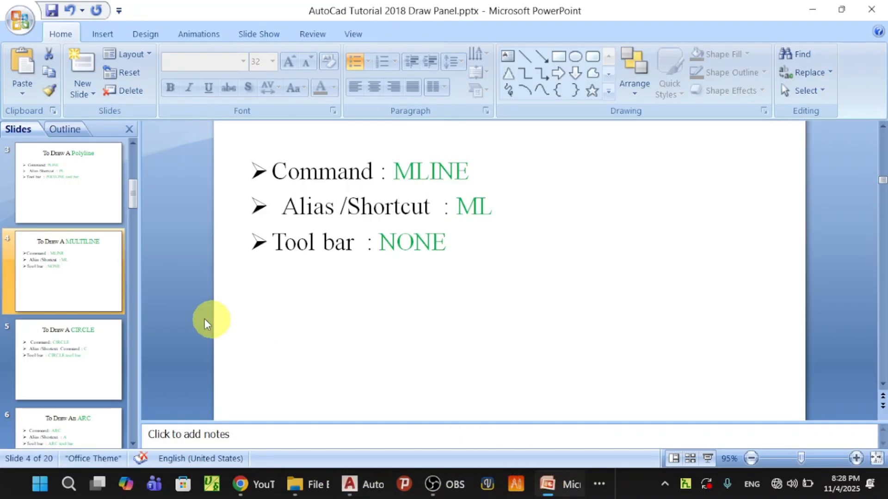
left_click(81, 354)
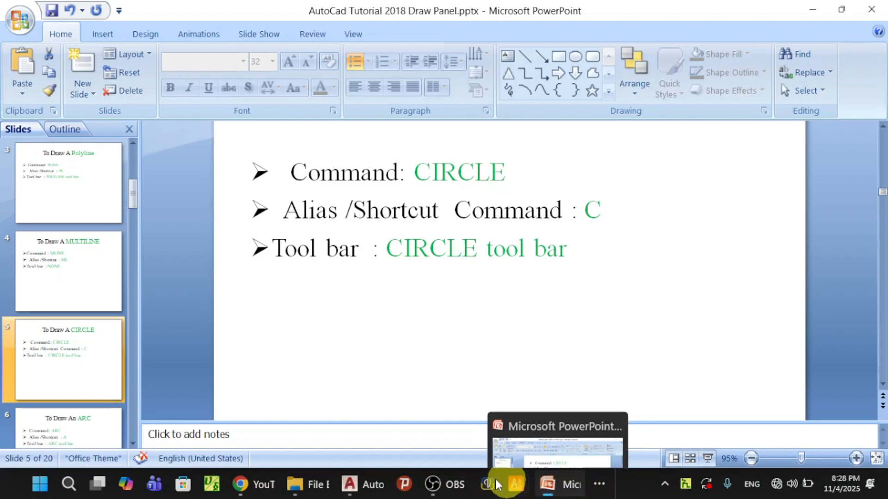
left_click(352, 483)
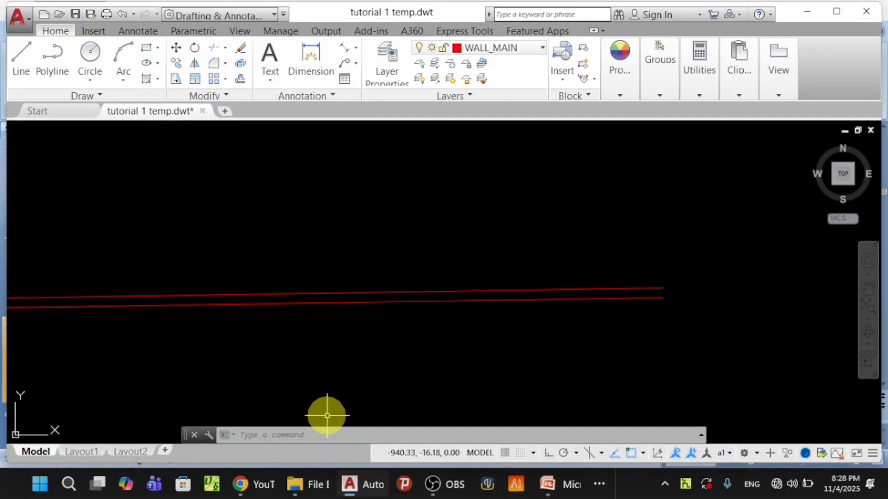
- Erase the nearly horizontal multiline left of the polyline
scroll(379, 323, "down", 3)
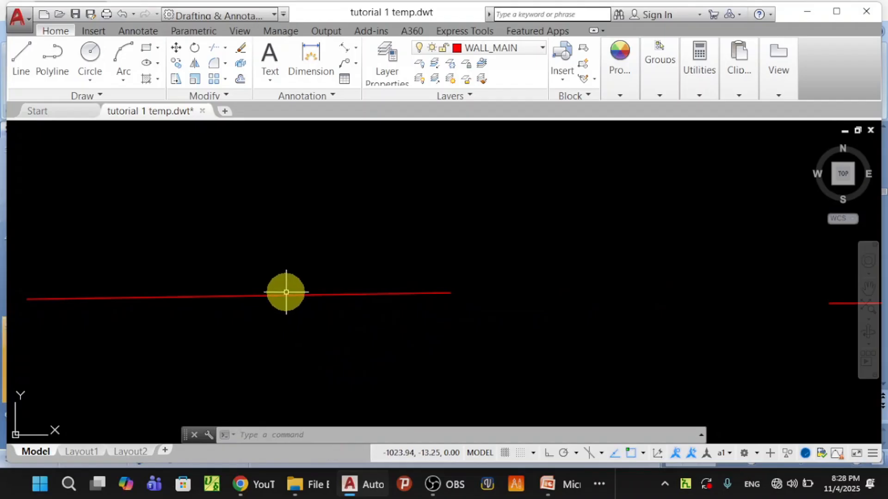
left_click(287, 296)
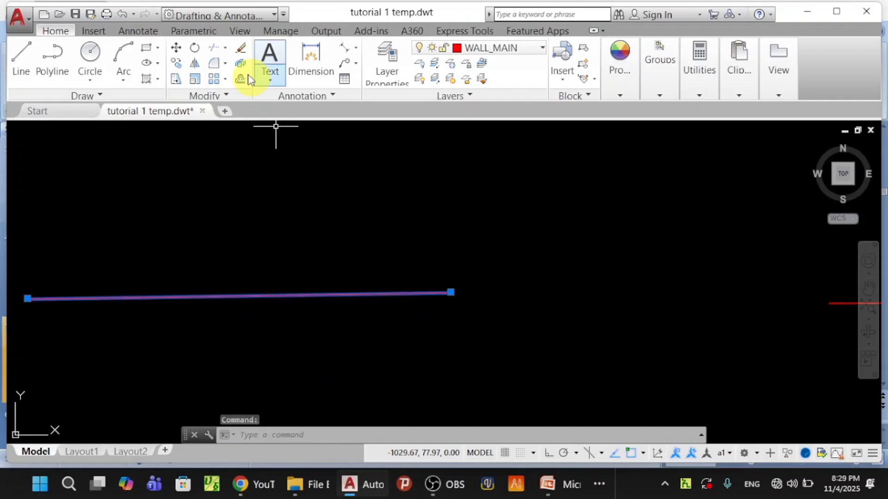
left_click(236, 55)
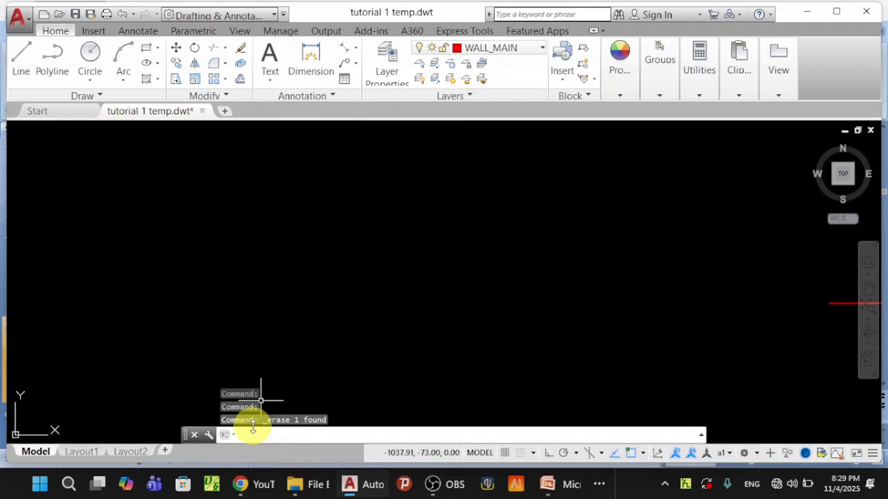
- Draw a circle with the Center, Radius method in the cleared area left of the polyline, with a radius of 50
type("C")
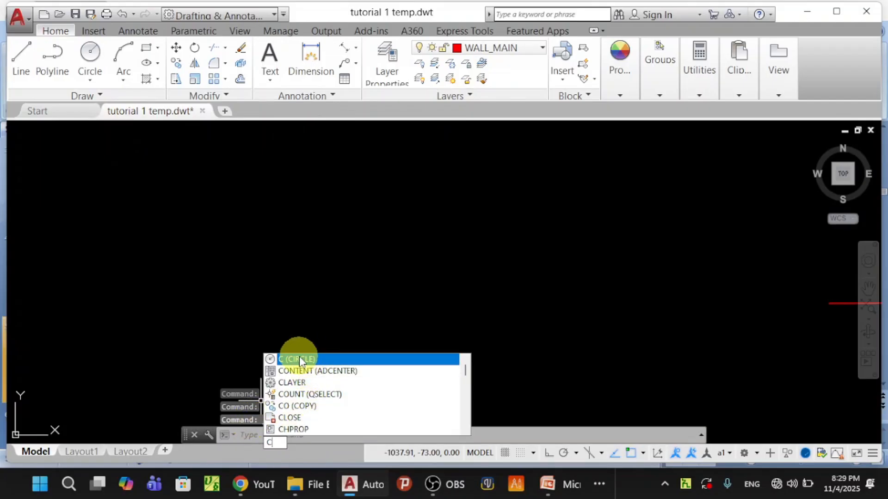
left_click(304, 360)
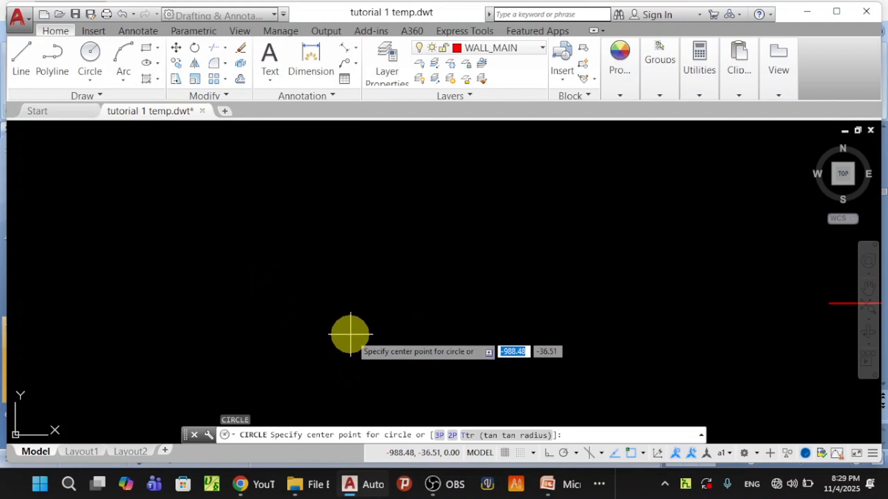
left_click(91, 86)
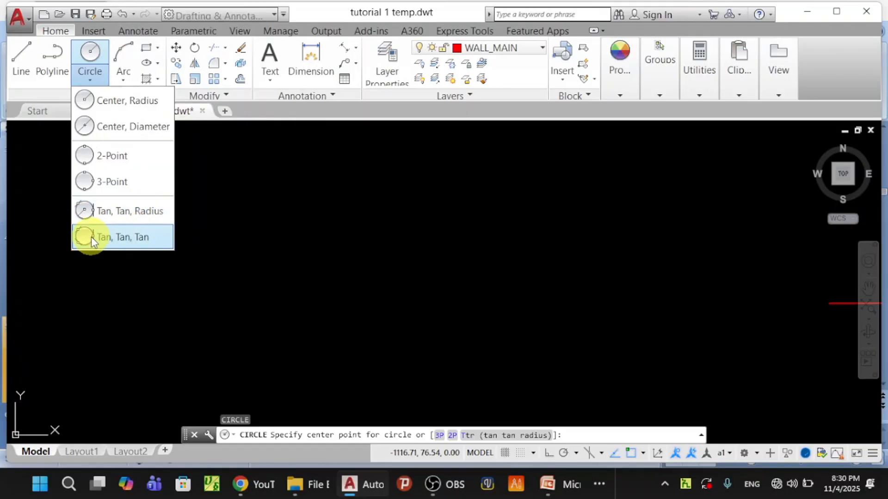
left_click(123, 105)
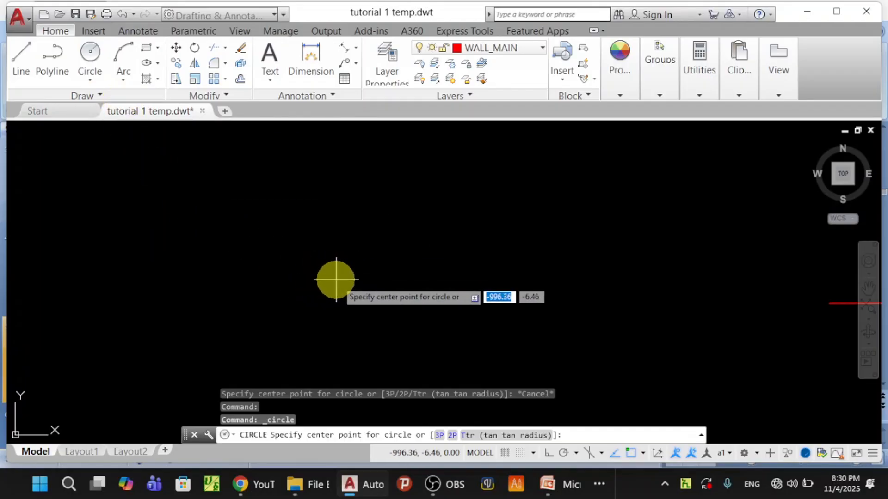
left_click(336, 278)
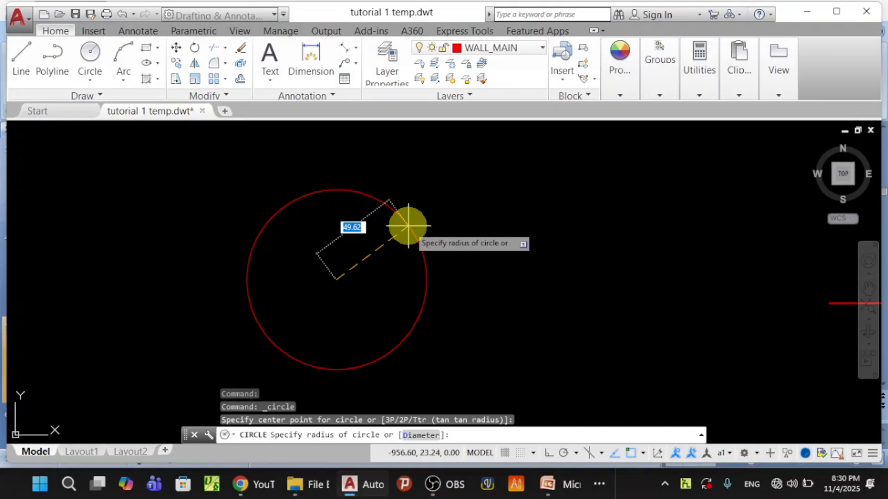
type("50")
key("Return")
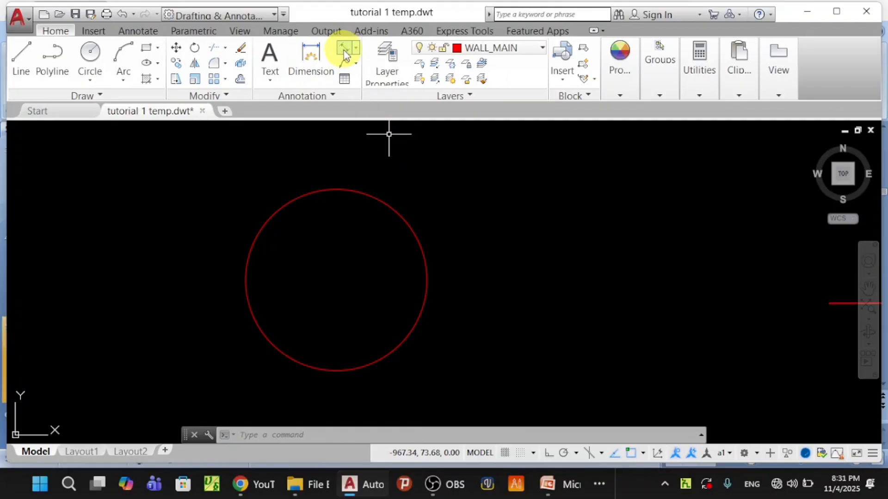
- Draw a horizontal line from the circle's center to its right quadrant and end the Line command
left_click(356, 49)
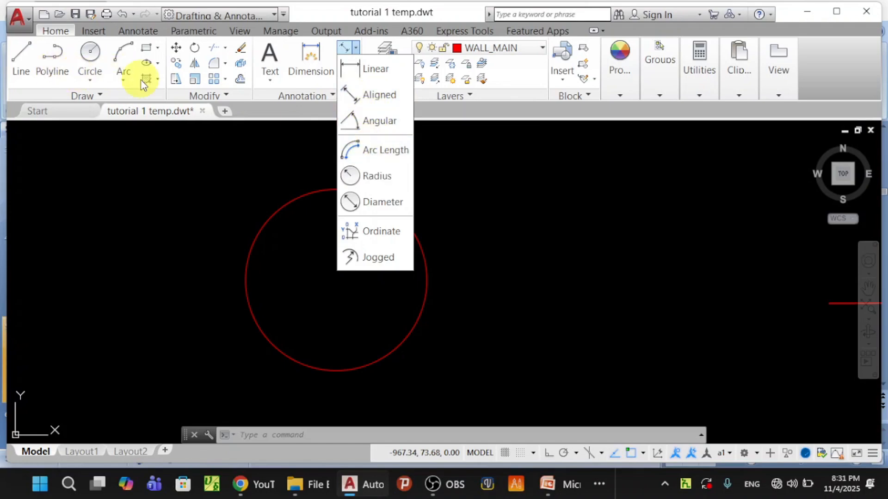
left_click(487, 242)
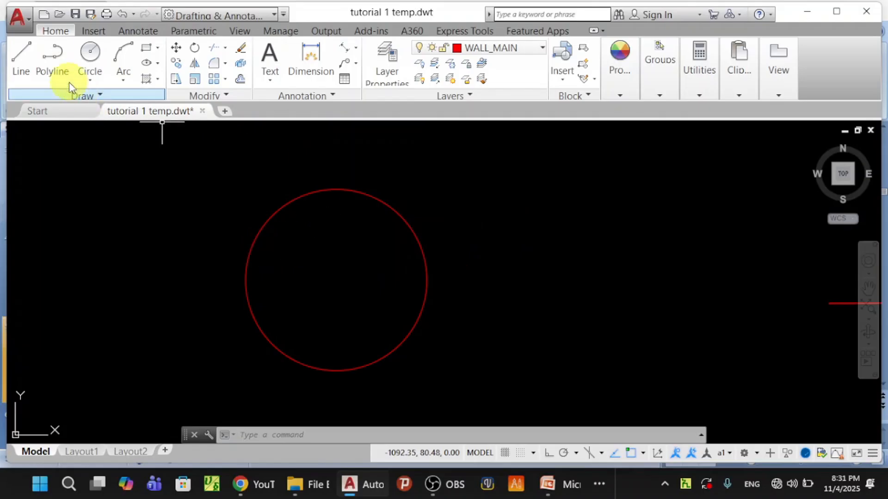
left_click(18, 52)
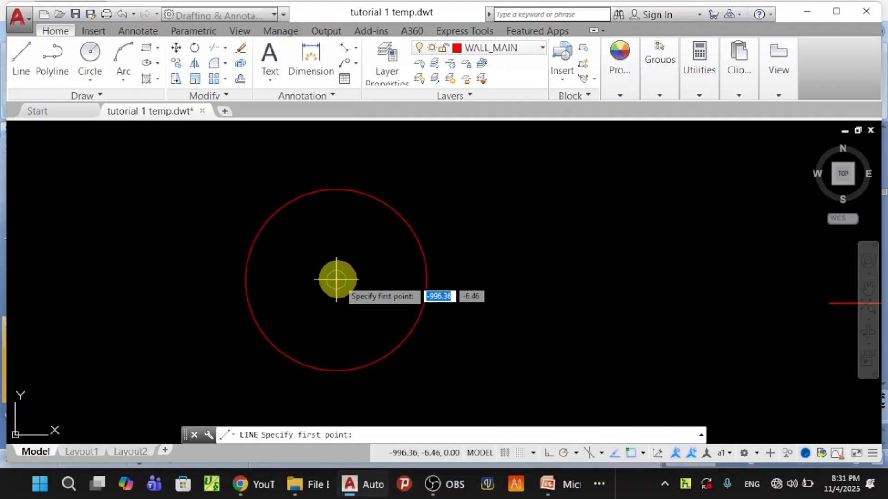
left_click(336, 279)
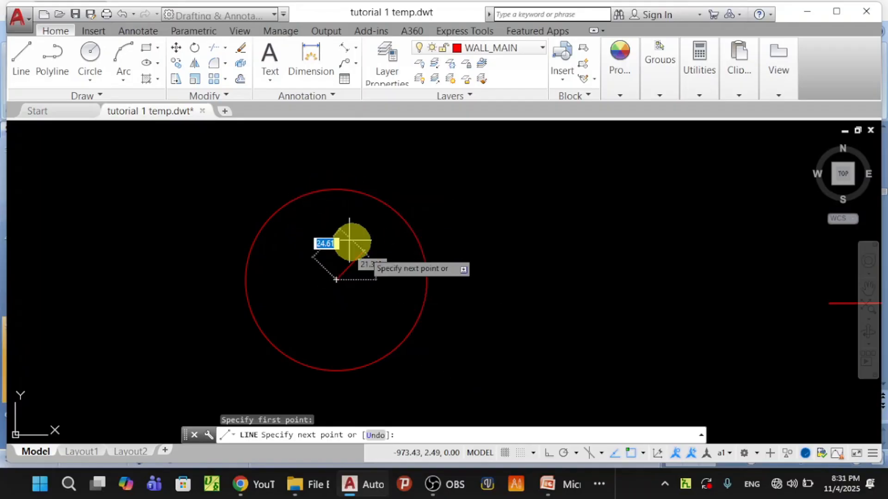
left_click(426, 279)
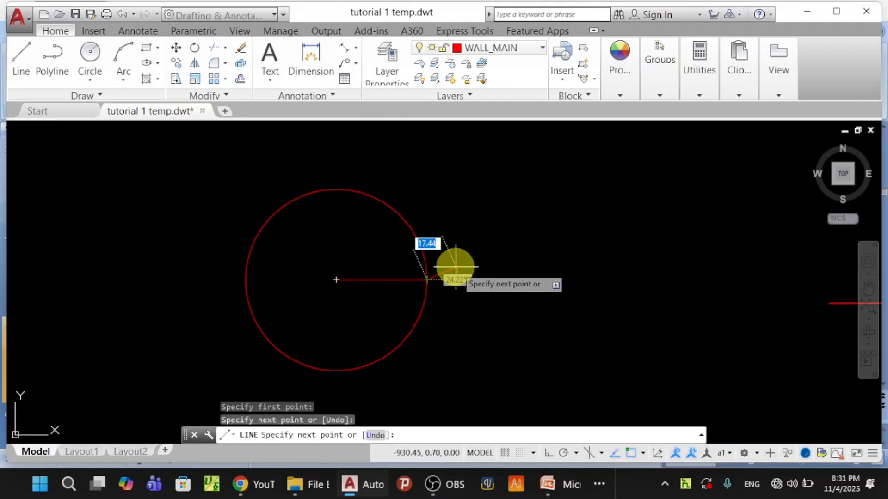
key("Escape")
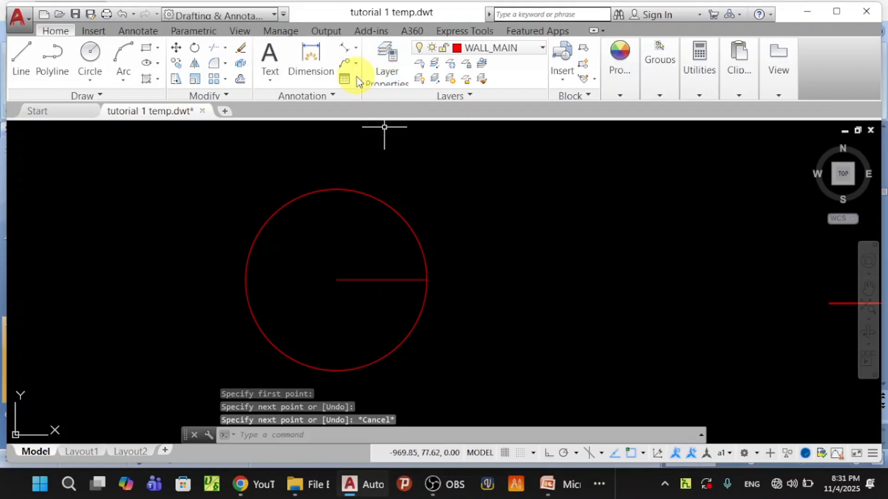
- Add a linear dimension to the radius line, placed below it inside the circle, and inspect its text
left_click(342, 49)
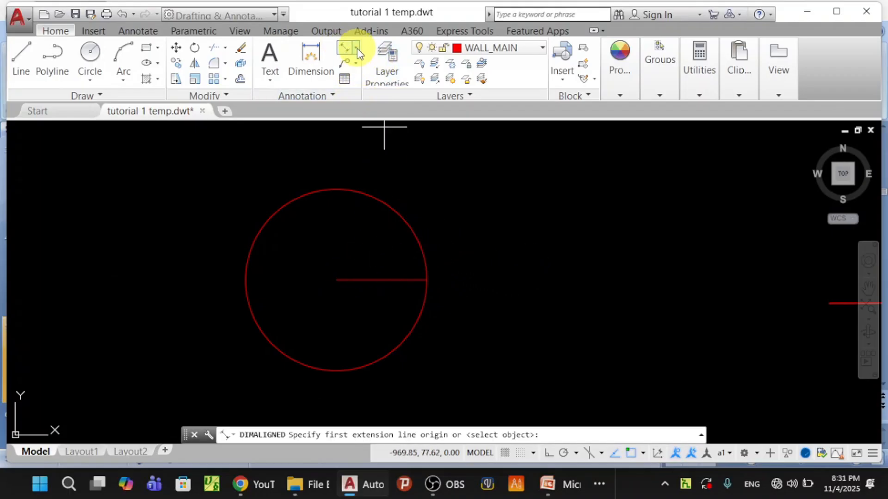
left_click(357, 50)
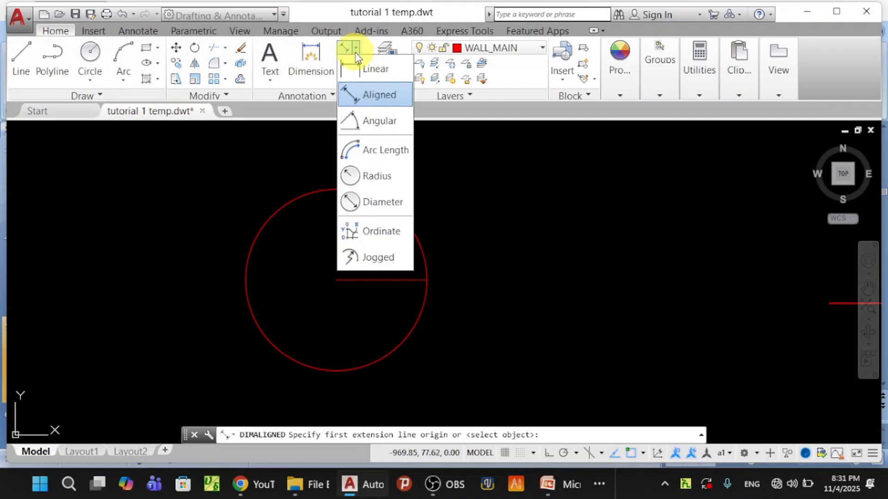
left_click(373, 69)
left_click(336, 280)
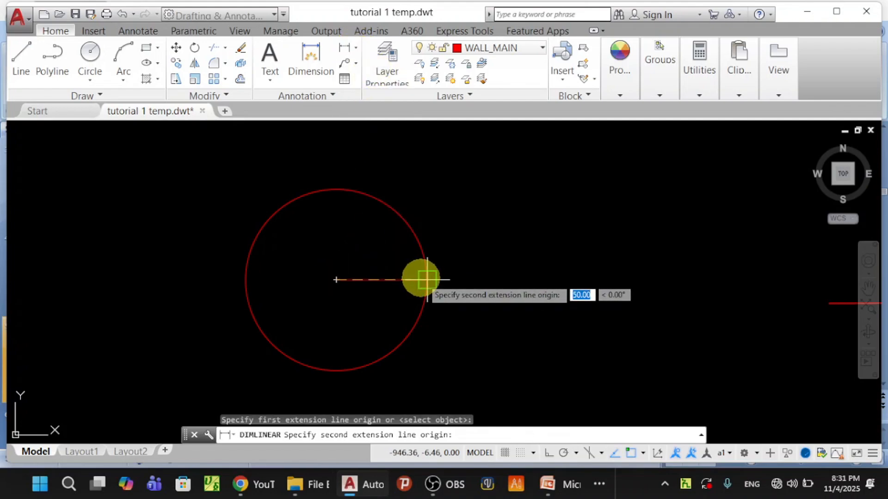
left_click(426, 279)
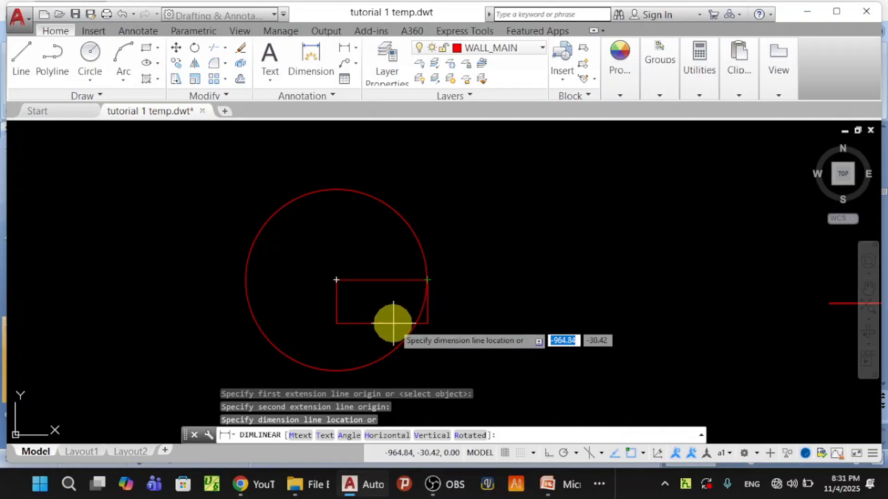
left_click(381, 315)
scroll(376, 319, "up", 4)
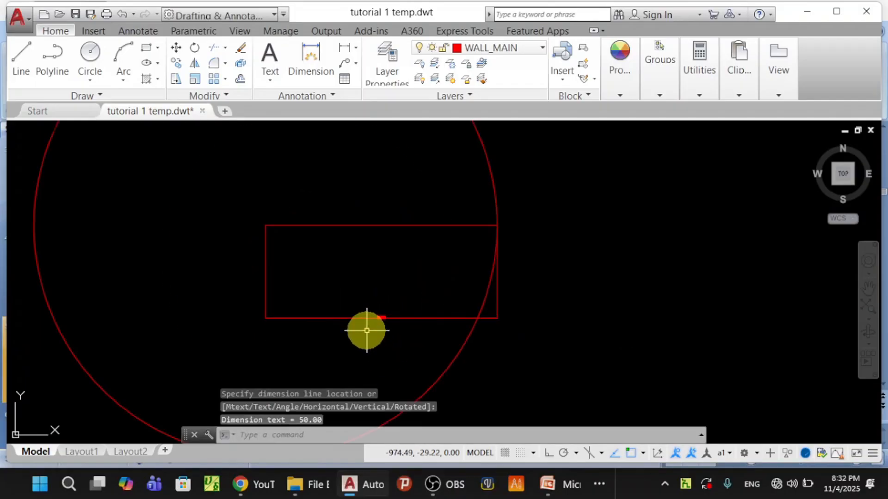
scroll(398, 301, "down", 4)
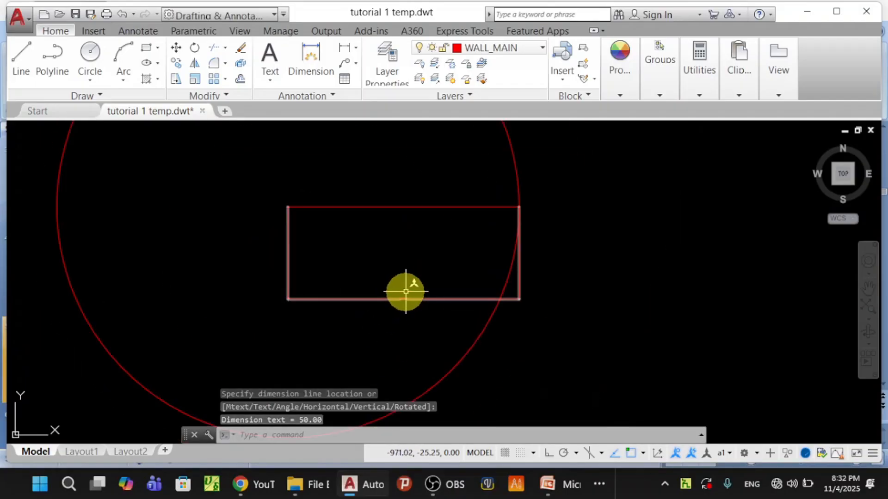
scroll(406, 292, "down", 4)
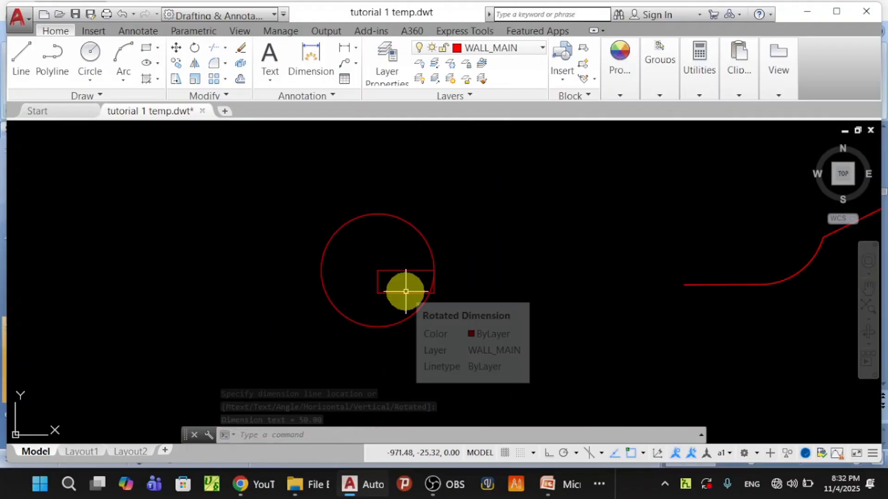
scroll(403, 291, "up", 2)
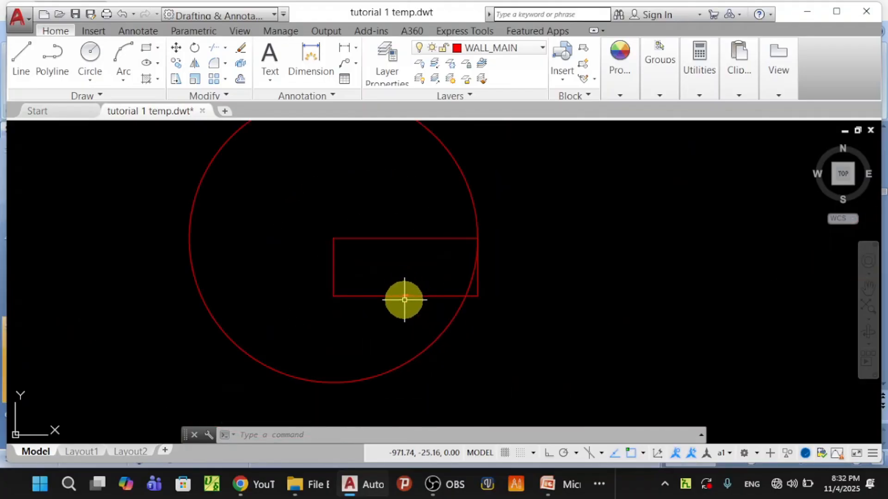
scroll(403, 296, "down", 2)
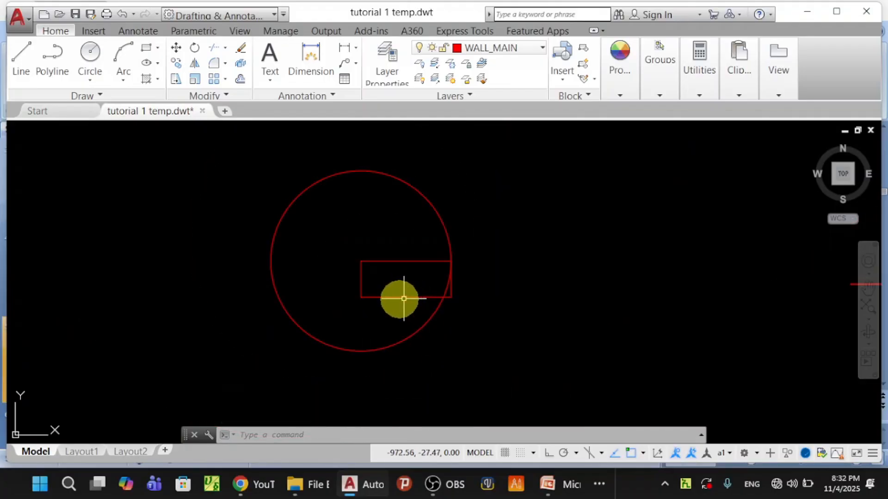
- Start the Arc command, view the ARC slide in the PowerPoint presentation, and return to the AutoCAD drawing
left_click(122, 55)
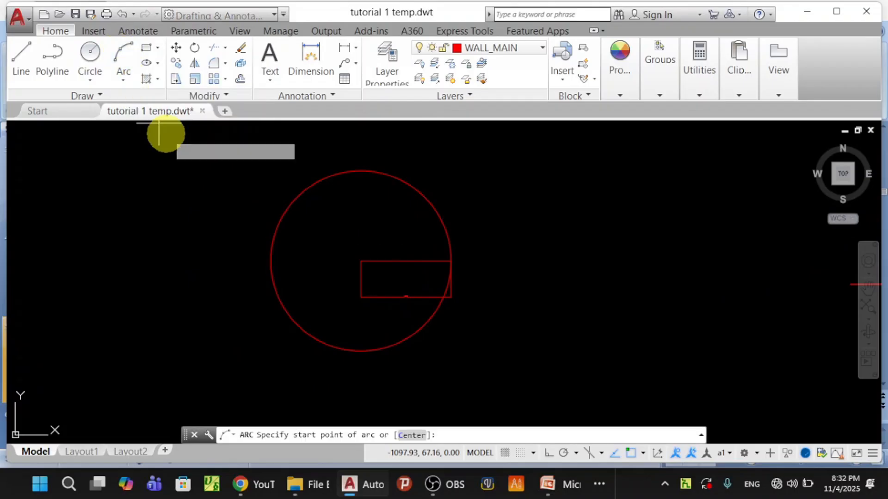
left_click(548, 485)
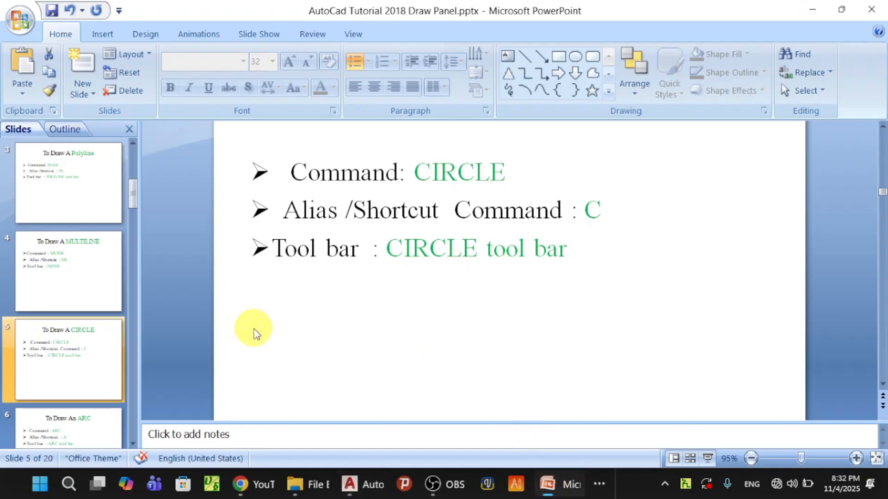
left_click(60, 432)
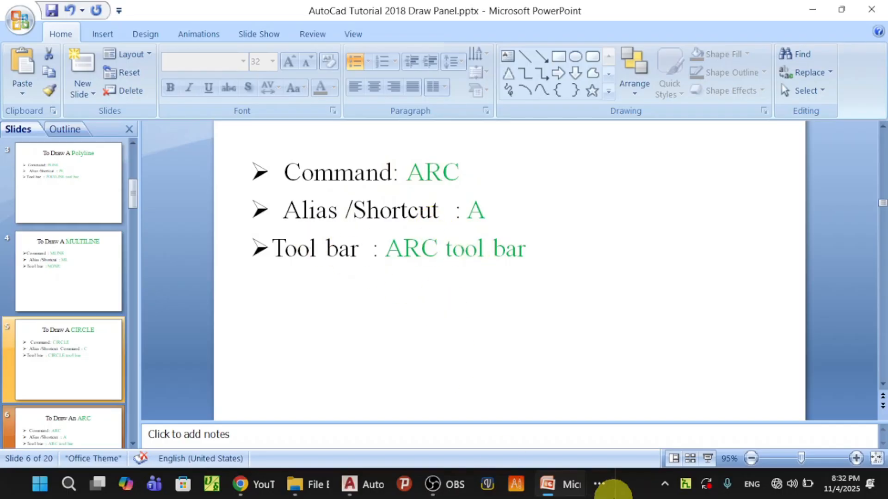
mouse_move(550, 489)
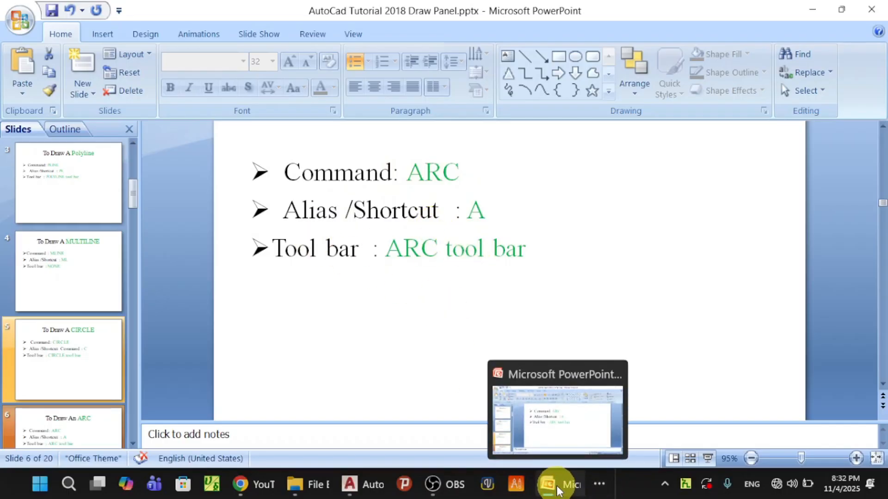
left_click(347, 485)
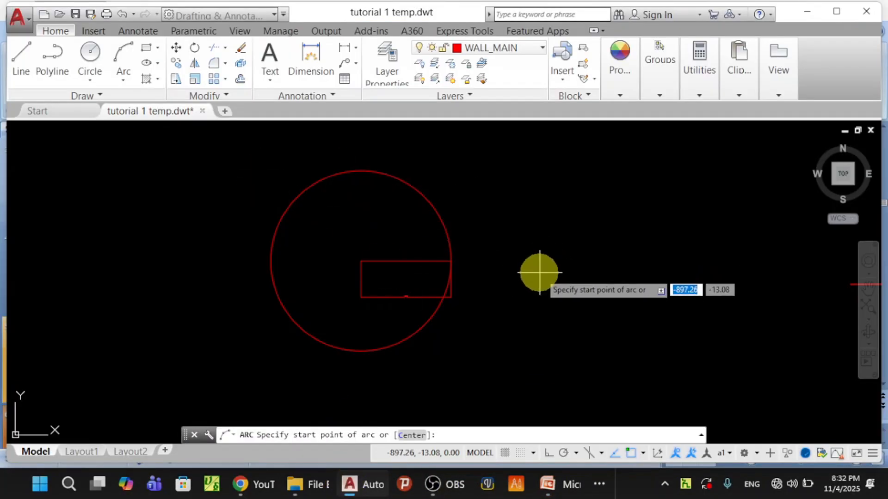
- Draw a 3-Point arc in the empty area right of the circle, curving from its lower end up to the upper right
left_click(122, 82)
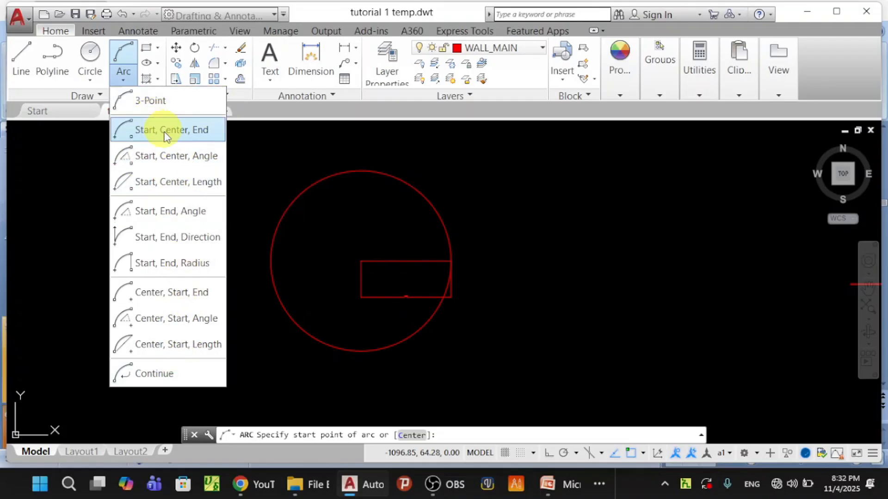
left_click(154, 99)
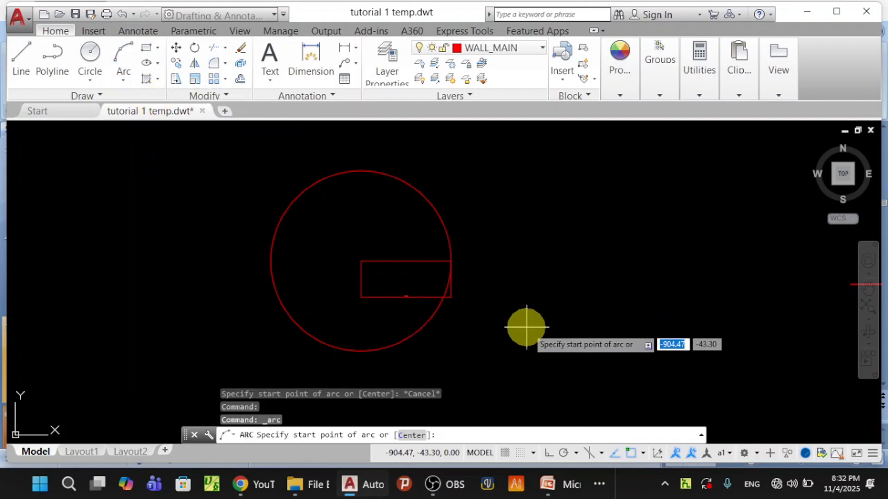
left_click(526, 325)
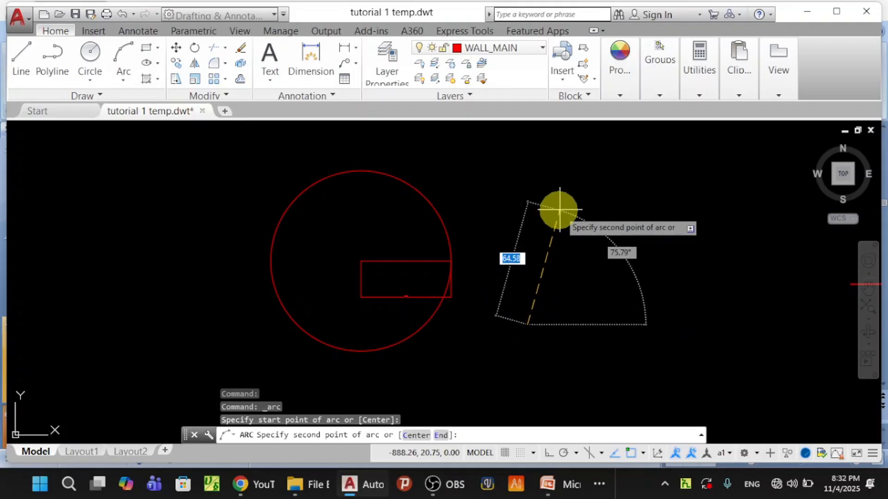
left_click(560, 204)
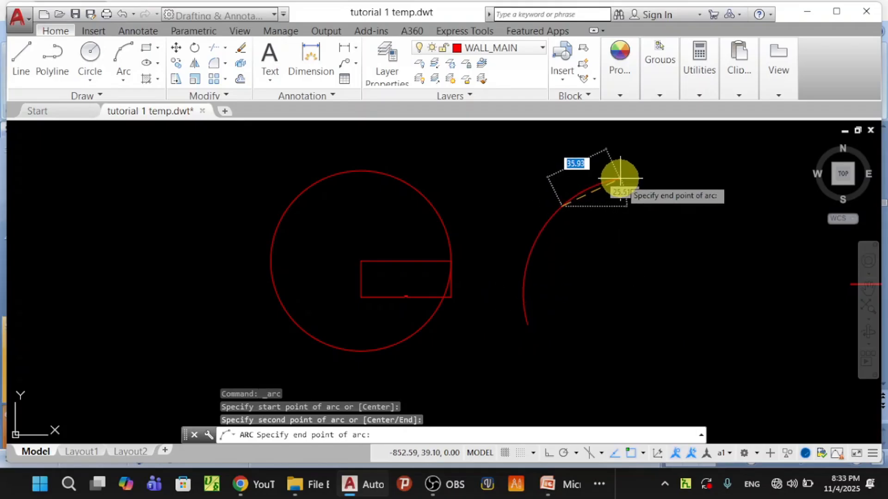
left_click(617, 177)
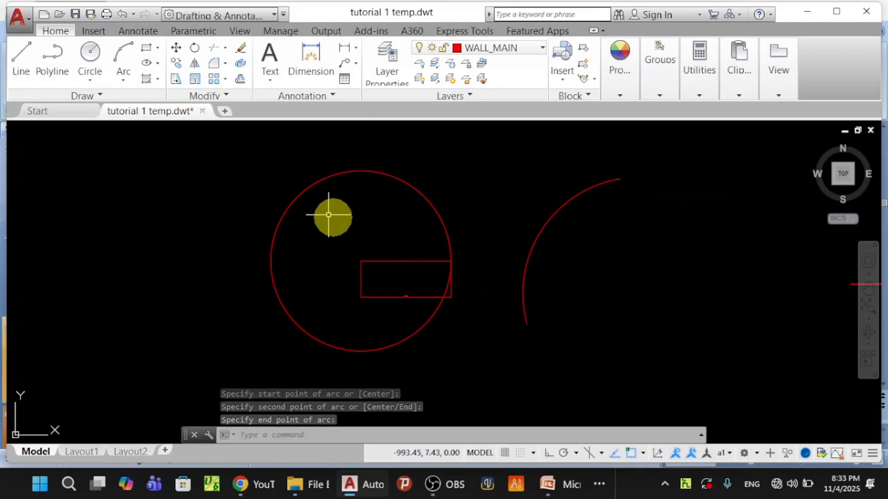
- Draw a Start, Center, End arc from the existing arc's upper endpoint, using that arc's center and ending near its lower endpoint
left_click(124, 84)
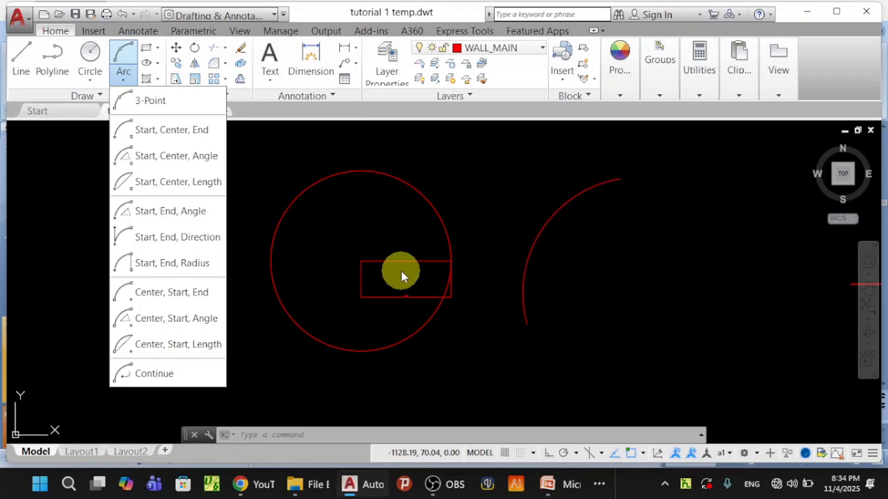
left_click(162, 135)
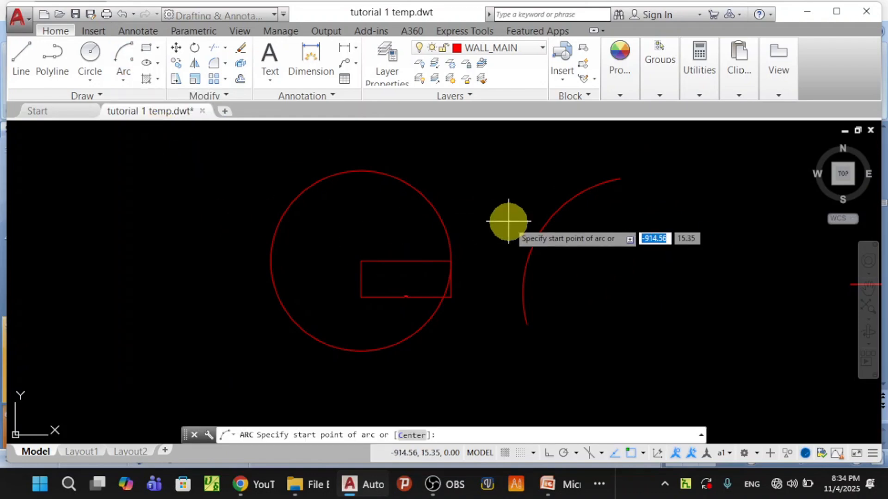
left_click(620, 178)
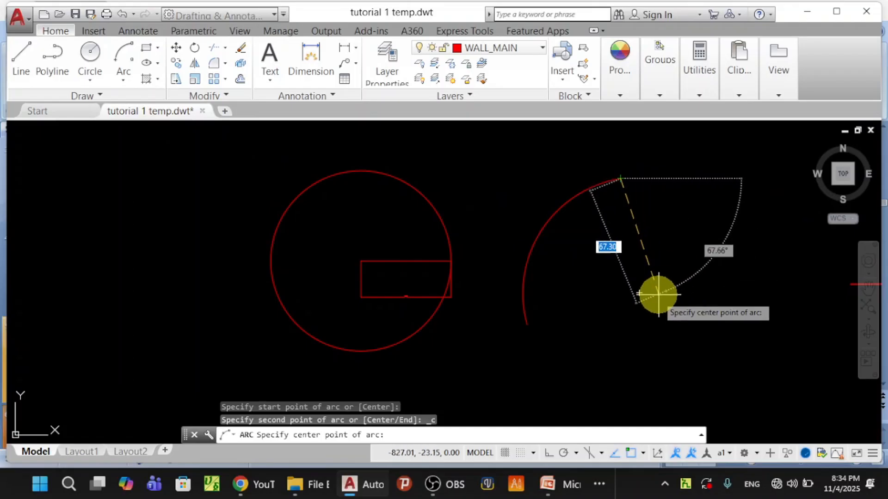
left_click(639, 293)
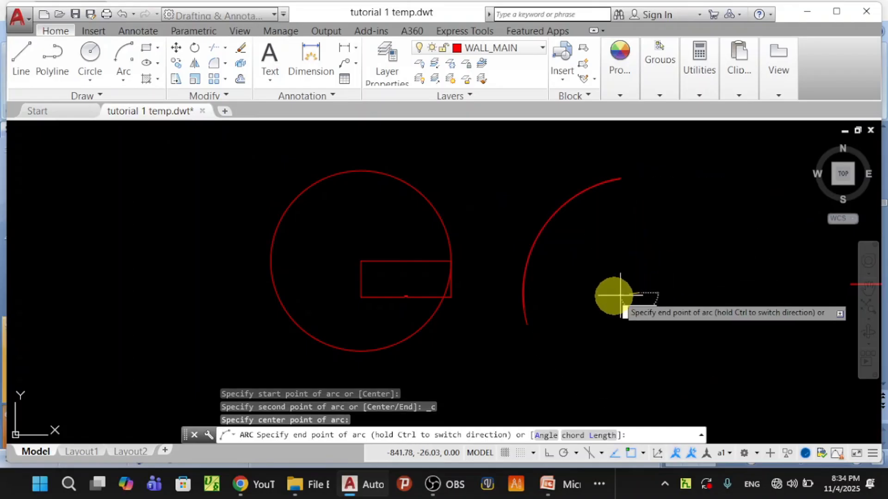
left_click(526, 333)
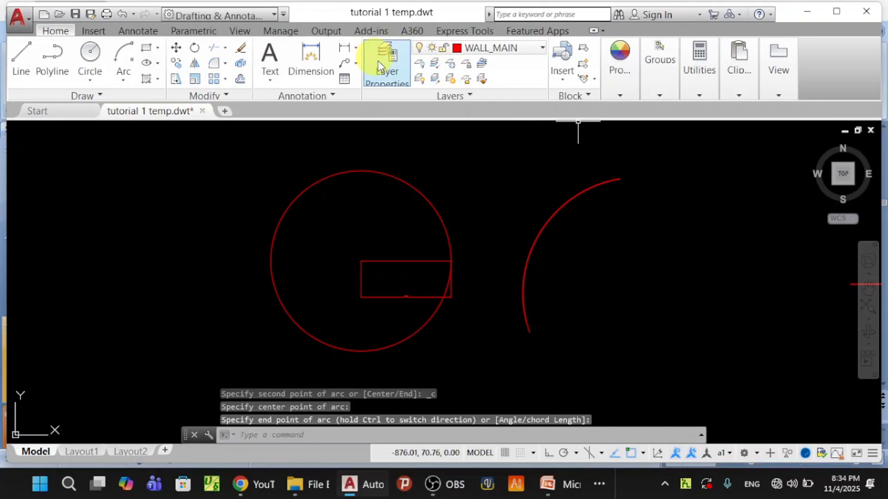
- Make FURNITURE the current layer and draw a Start, Center, End arc over the red arc, extending past its lower end, and select it
left_click(542, 48)
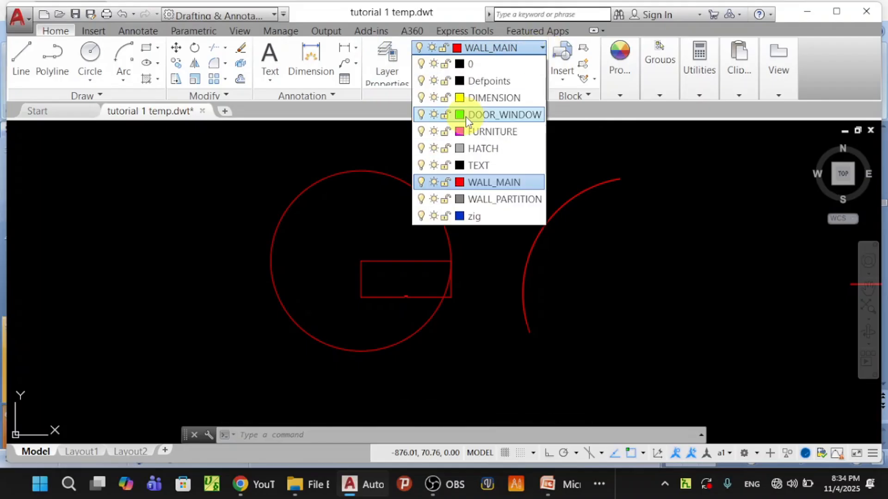
left_click(487, 134)
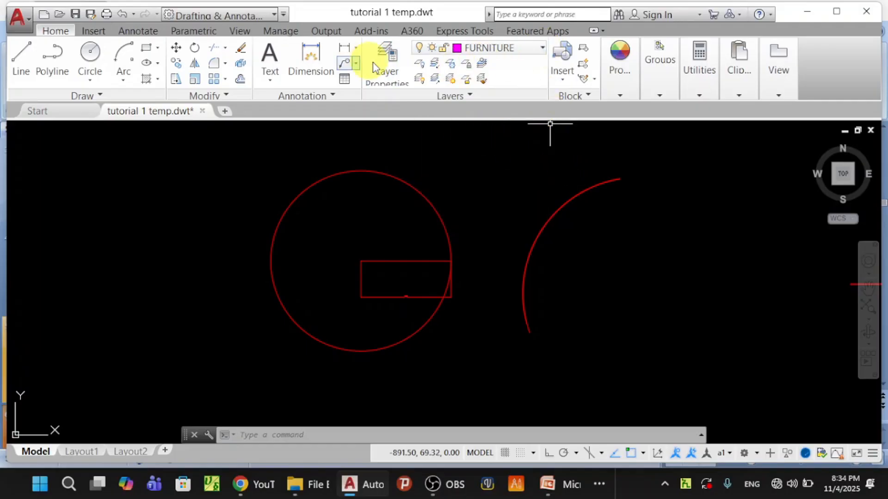
left_click(123, 58)
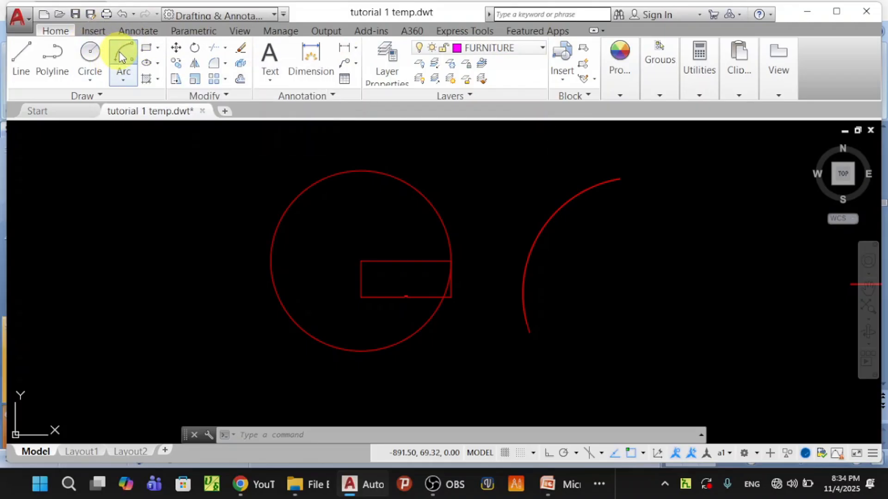
left_click(123, 81)
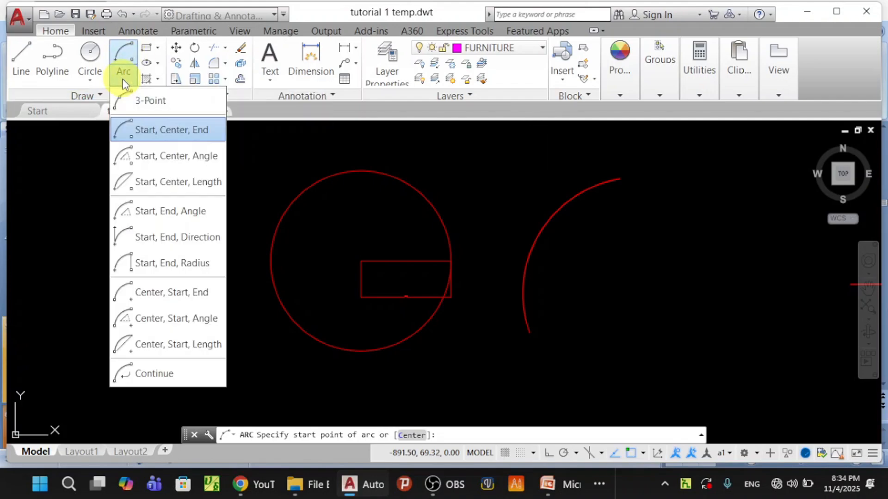
left_click(163, 130)
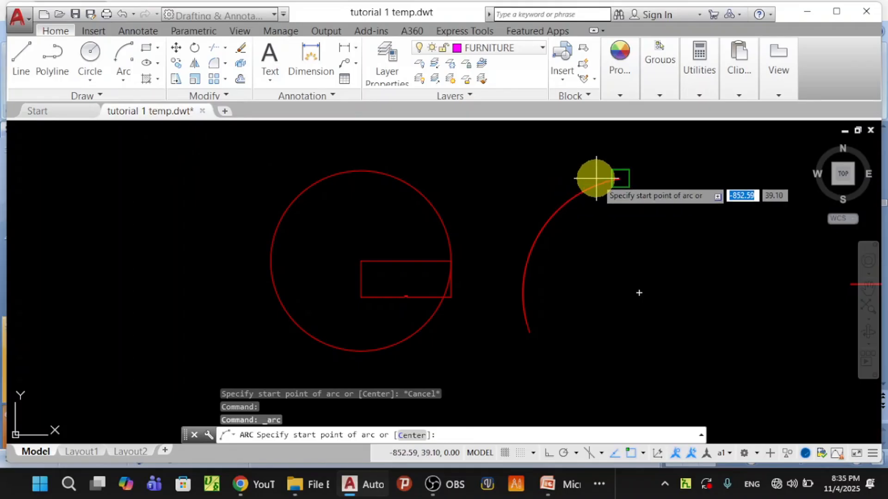
left_click(620, 178)
left_click(642, 293)
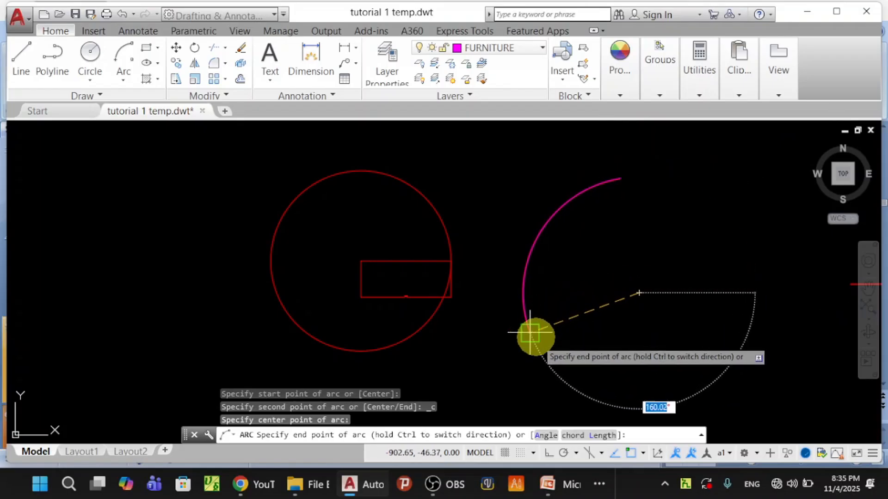
left_click(556, 367)
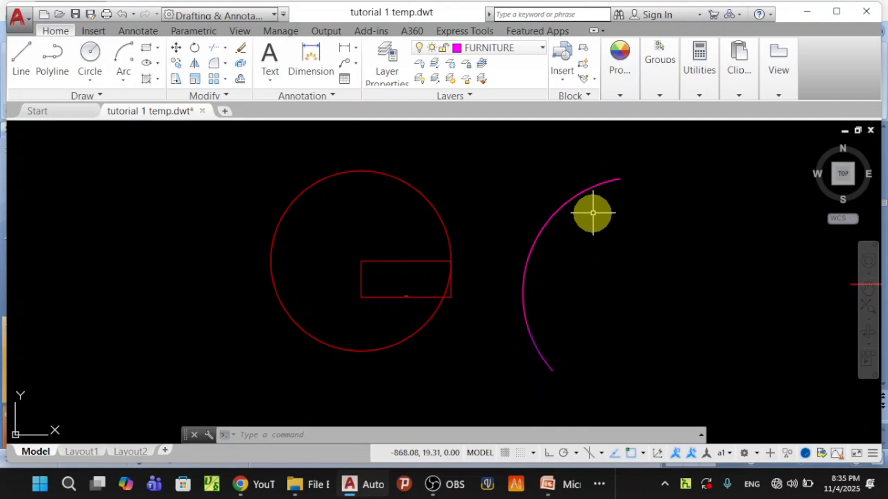
left_click(552, 354)
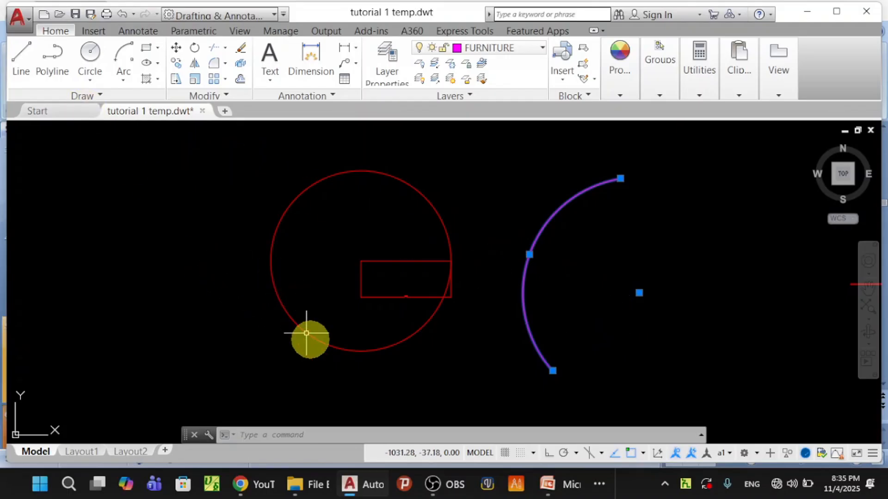
- Switch to the PowerPoint presentation, view the RECTANGLE slide, and return to the AutoCAD drawing
left_click(561, 488)
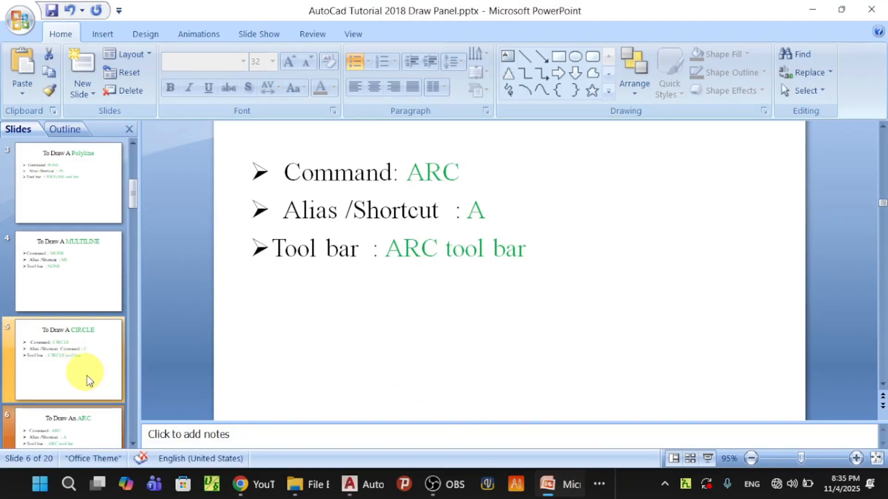
left_click(132, 444)
left_click(132, 444)
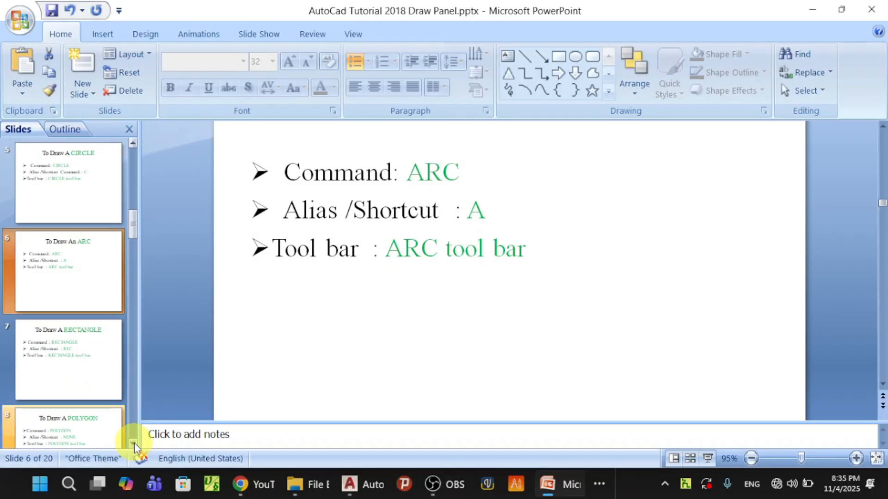
left_click(78, 362)
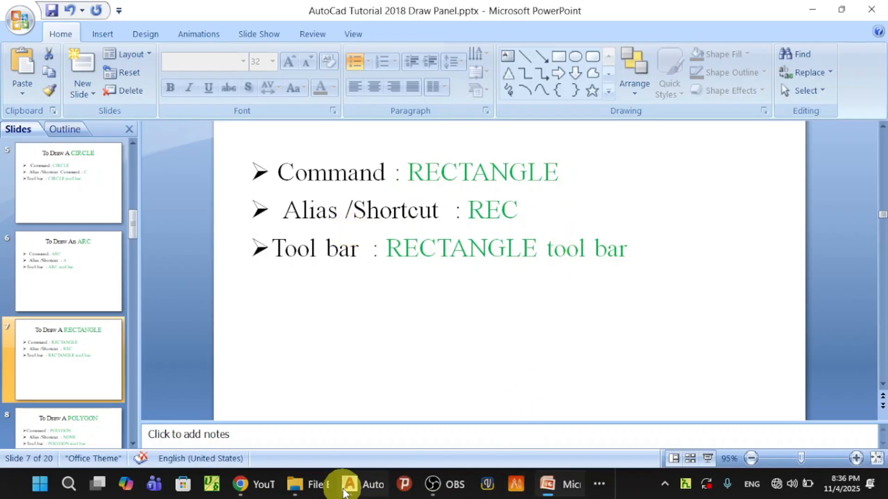
left_click(347, 483)
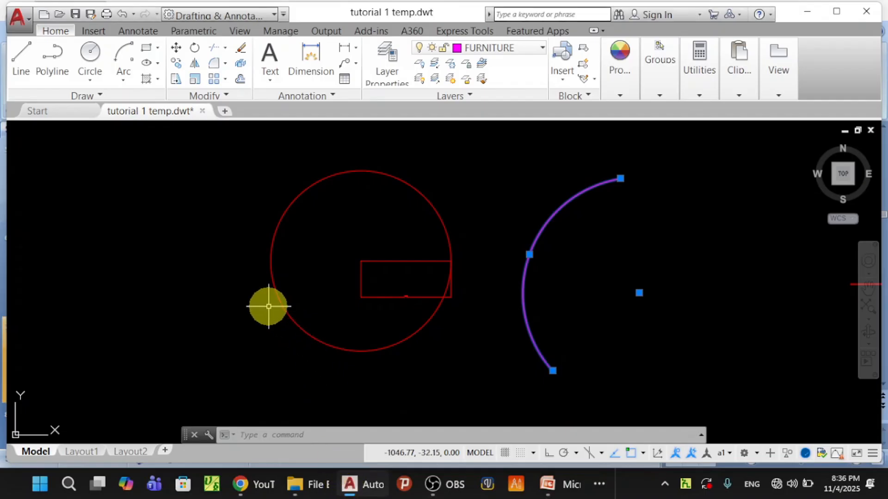
- Draw a rectangle of about 175 by 126 units in the empty area left of the circle
middle_click_drag(249, 220, 515, 264)
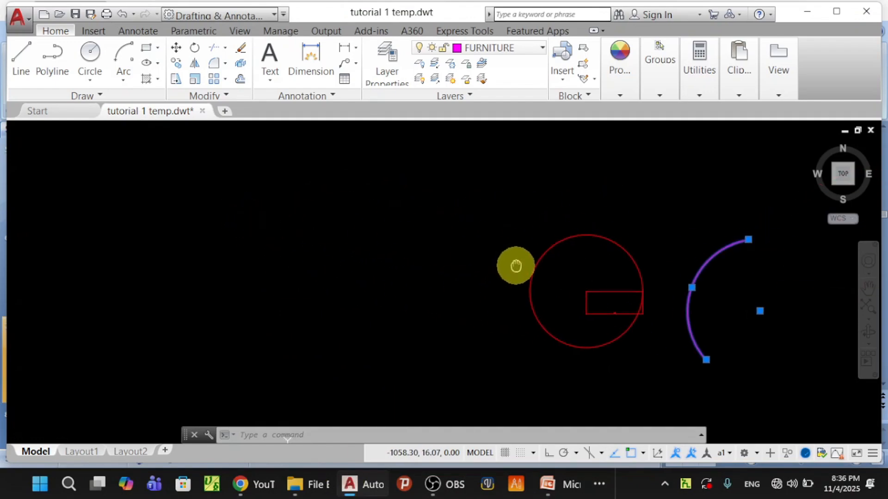
left_click(158, 48)
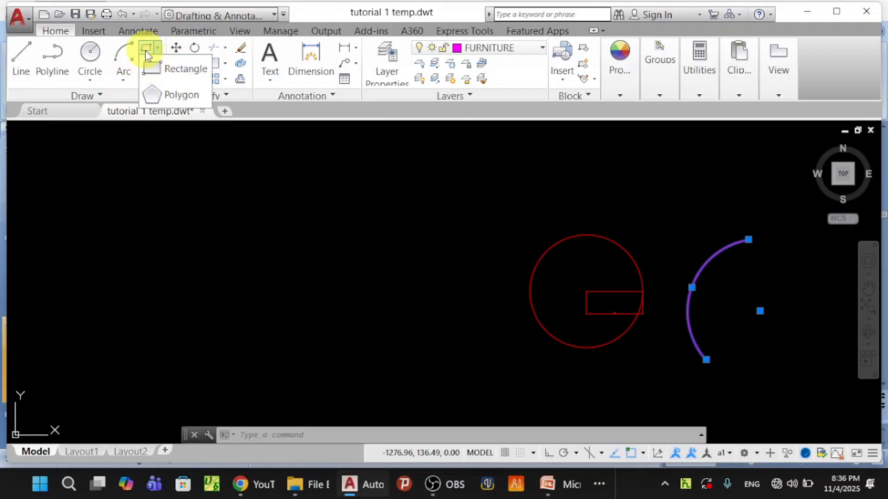
left_click(166, 69)
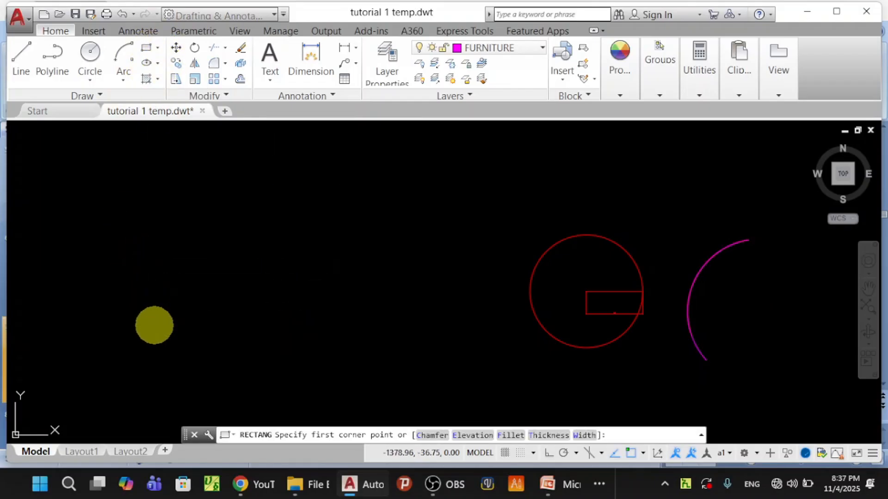
left_click(155, 325)
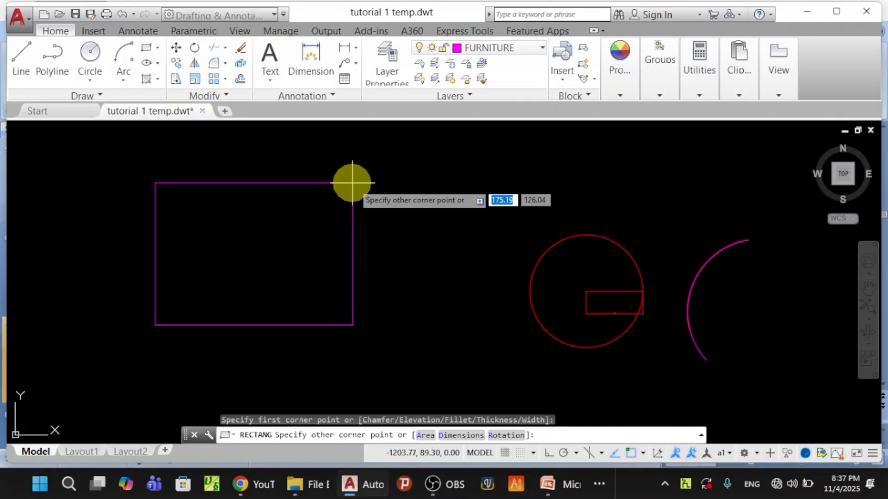
left_click(352, 183)
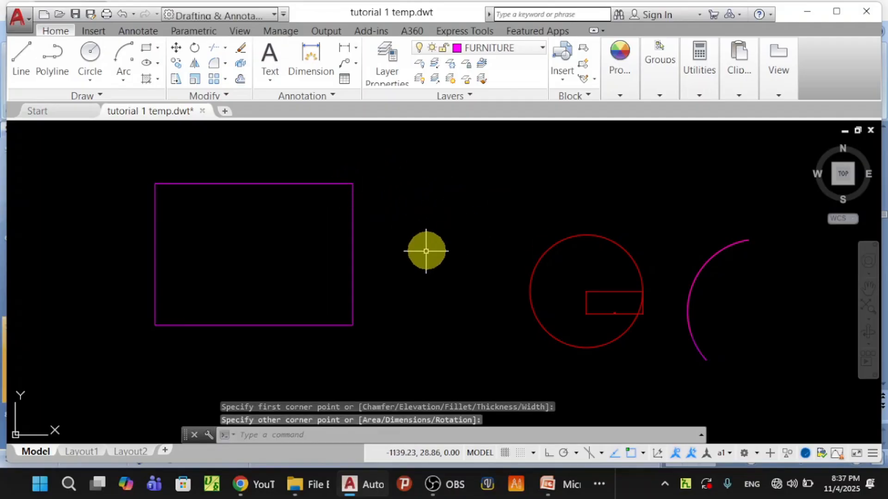
- Start a rectangle with its first corner at the coordinates 10,20 near the drawing origin
scroll(412, 236, "down", 2)
scroll(406, 237, "up", 2)
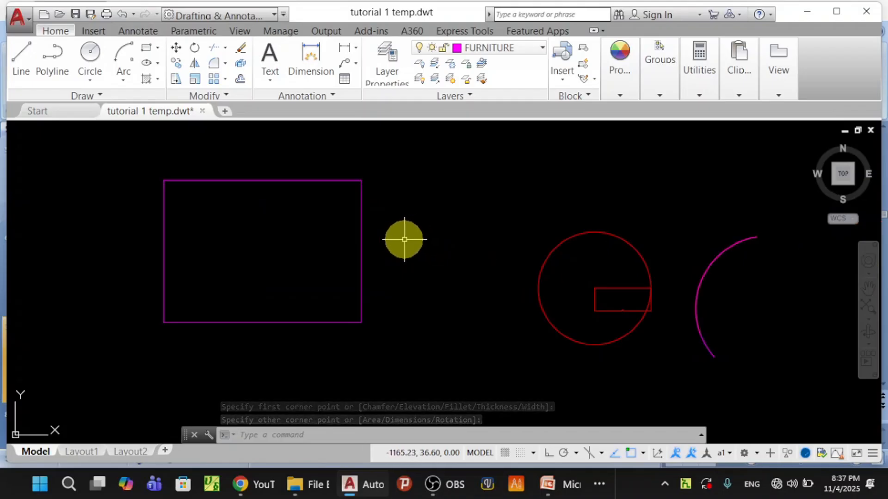
scroll(403, 238, "down", 2)
scroll(390, 239, "up", 2)
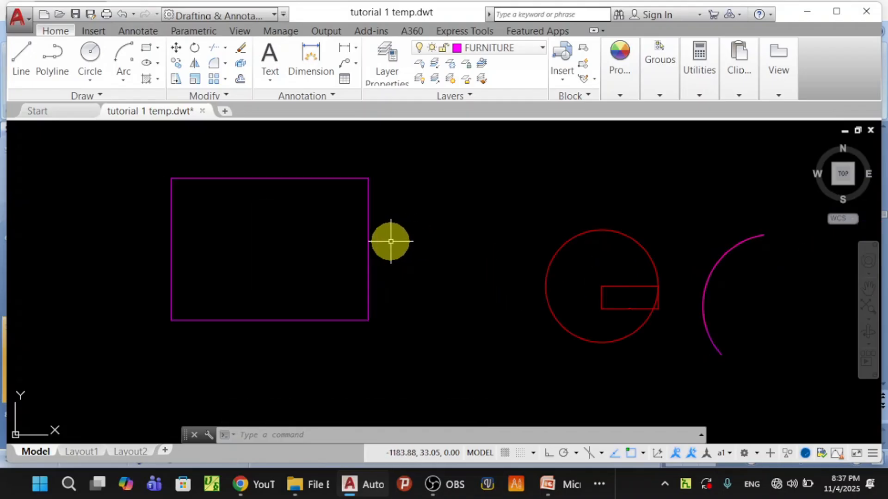
scroll(390, 240, "down", 4)
scroll(391, 241, "down", 2)
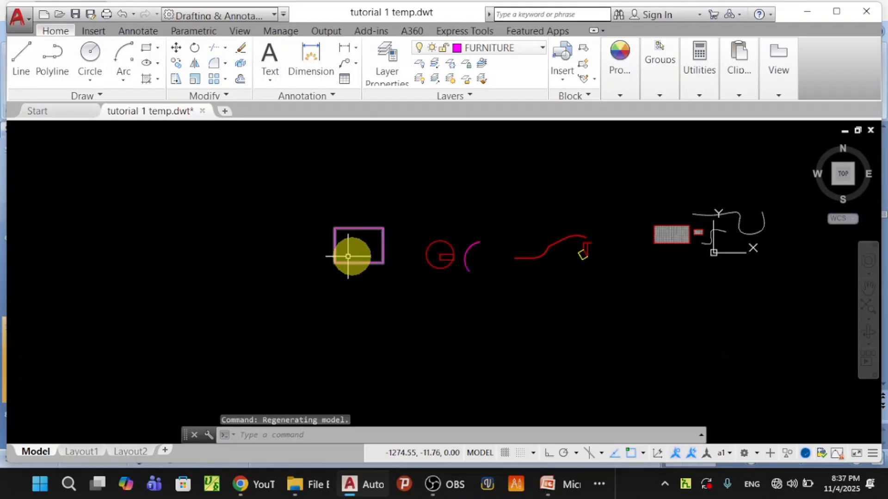
left_click(148, 49)
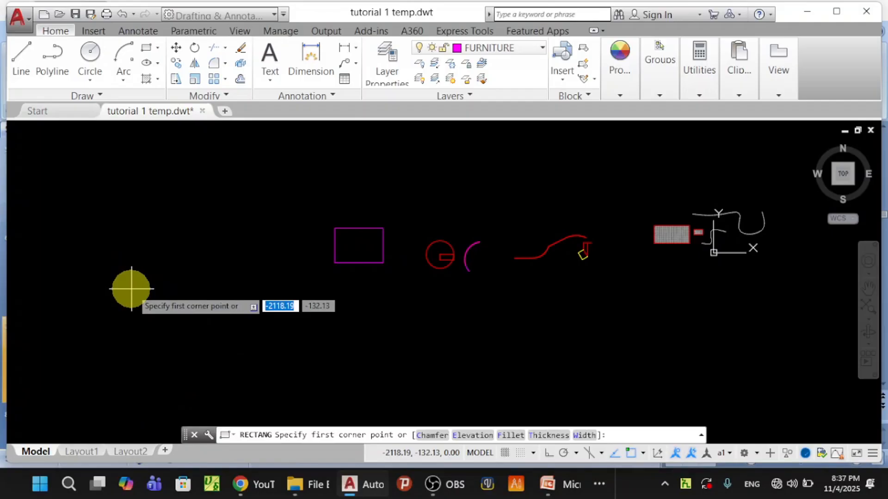
type("10")
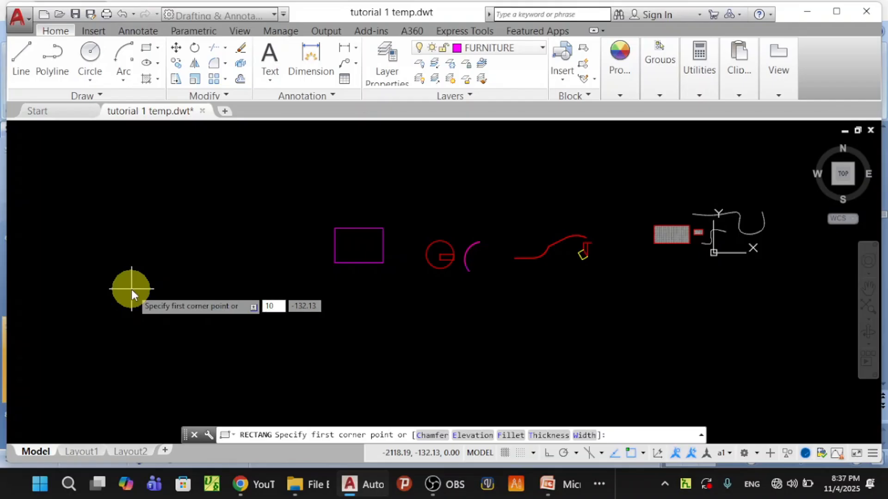
key("Tab")
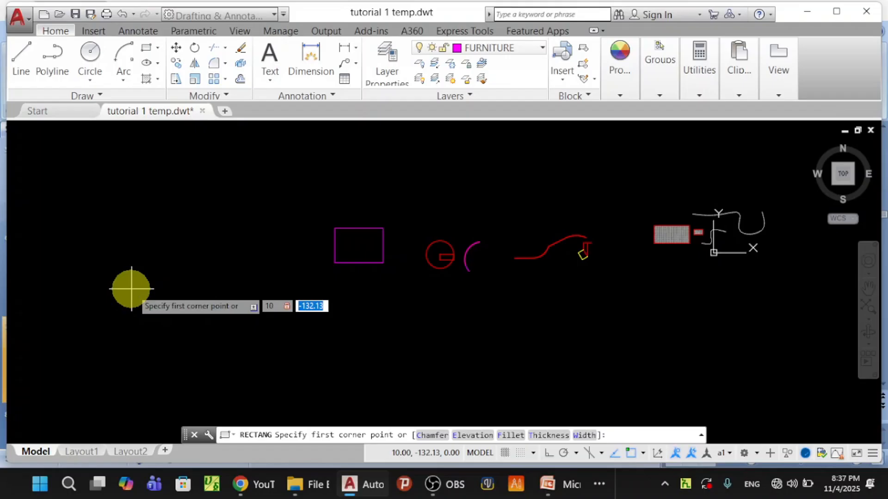
type("20")
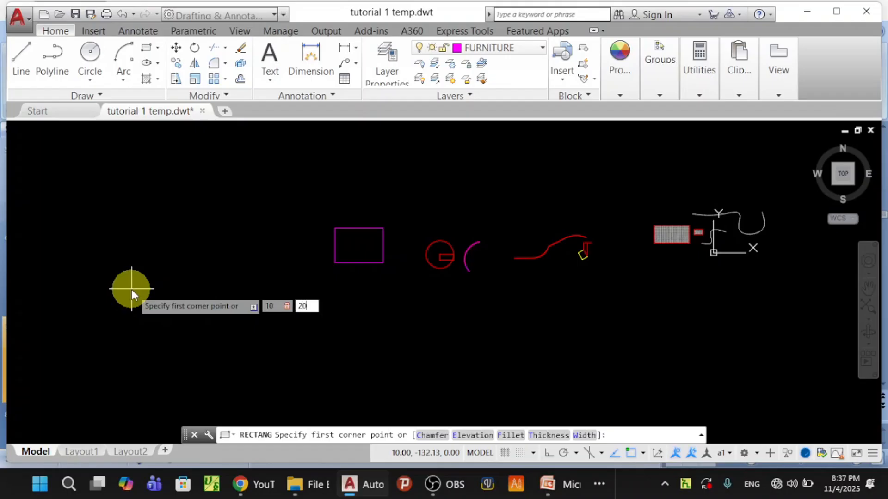
key("Return")
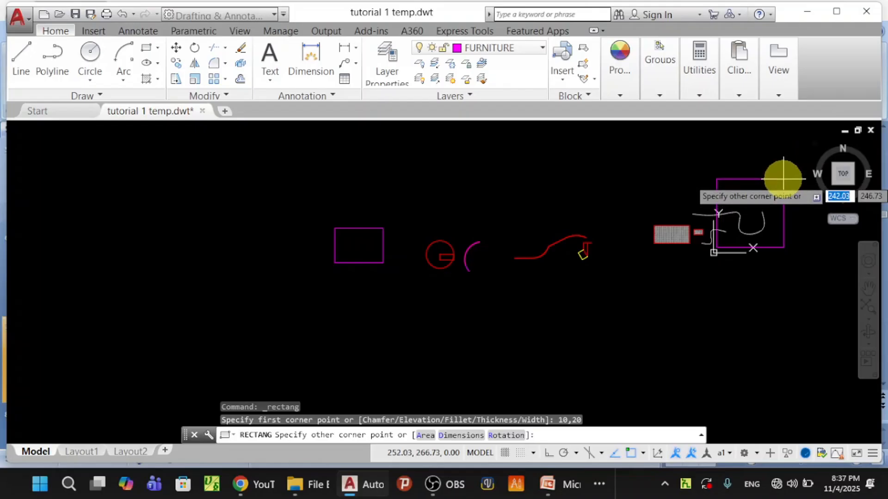
scroll(783, 174, "down", 1)
scroll(761, 192, "up", 1)
scroll(758, 194, "up", 1)
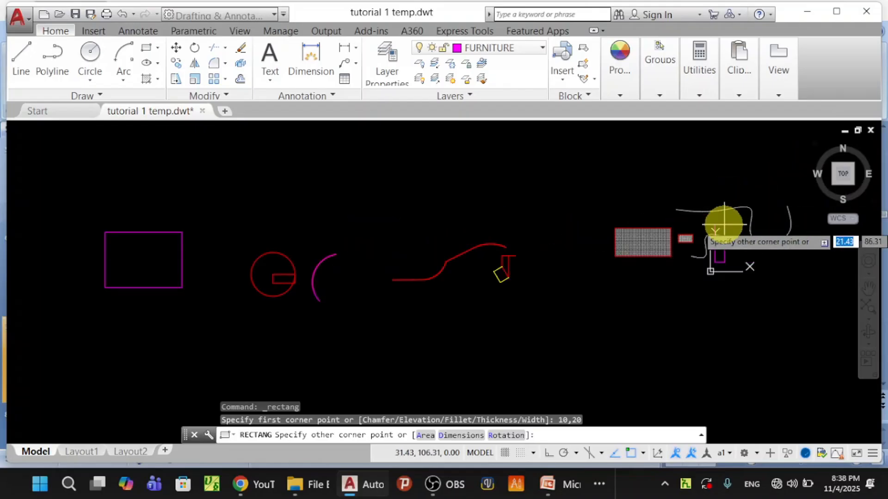
middle_click_drag(708, 224, 492, 228)
scroll(541, 237, "up", 2)
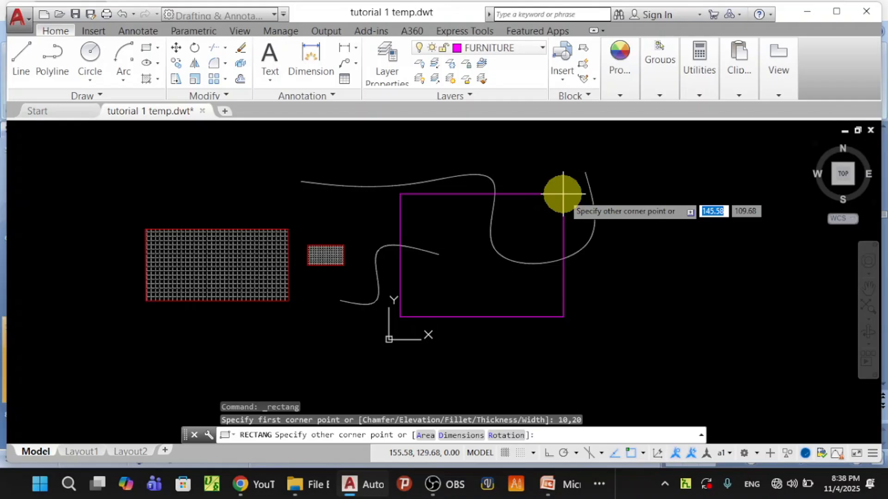
left_click(563, 194)
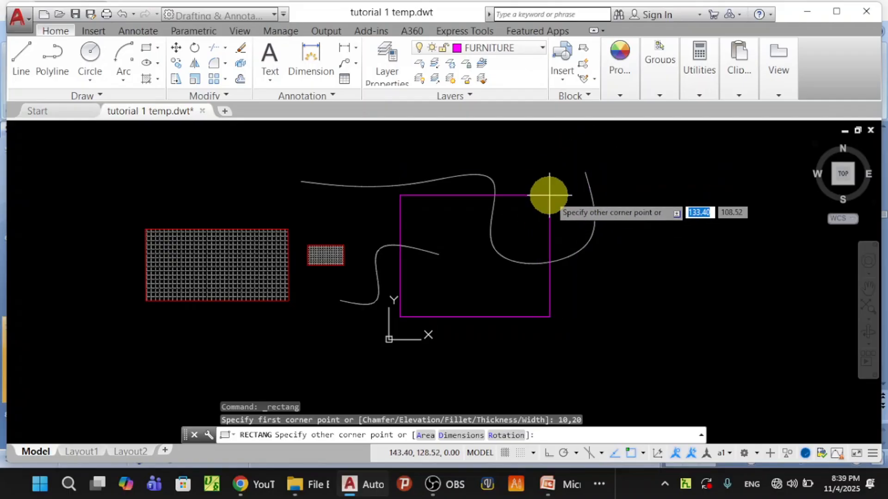
key("F8")
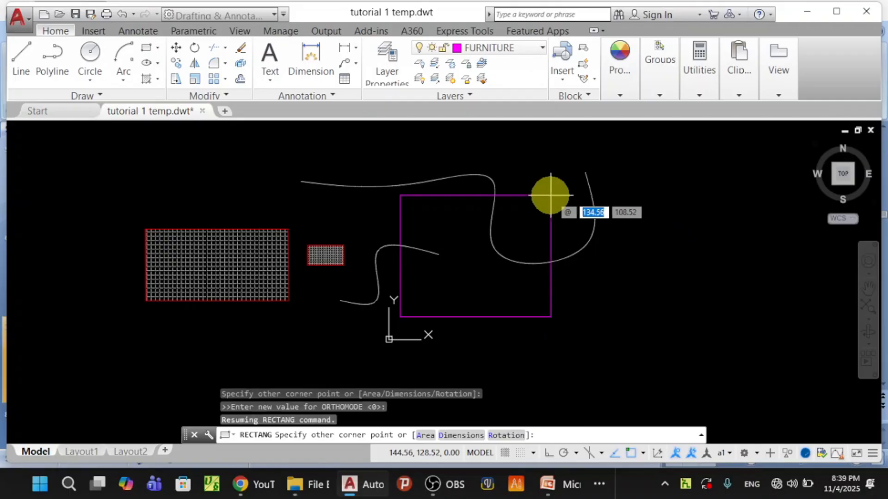
type("40")
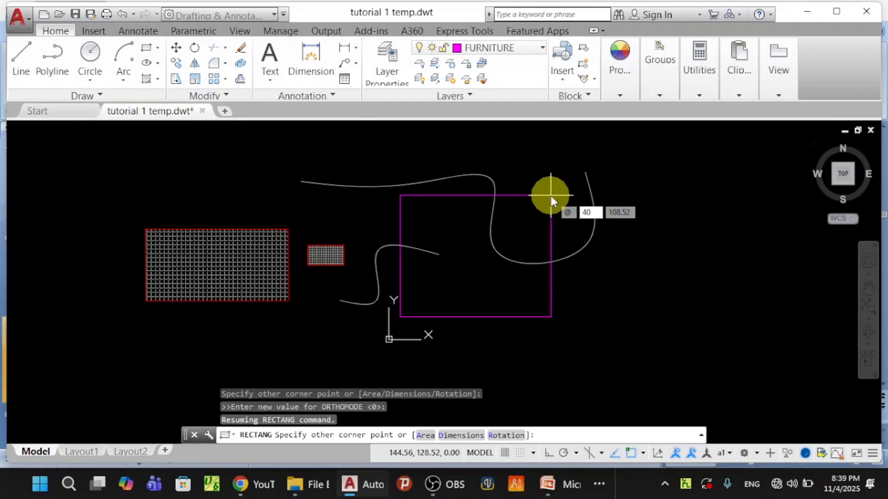
type(".20")
key("BackSpace")
key("BackSpace")
key("BackSpace")
key("Tab")
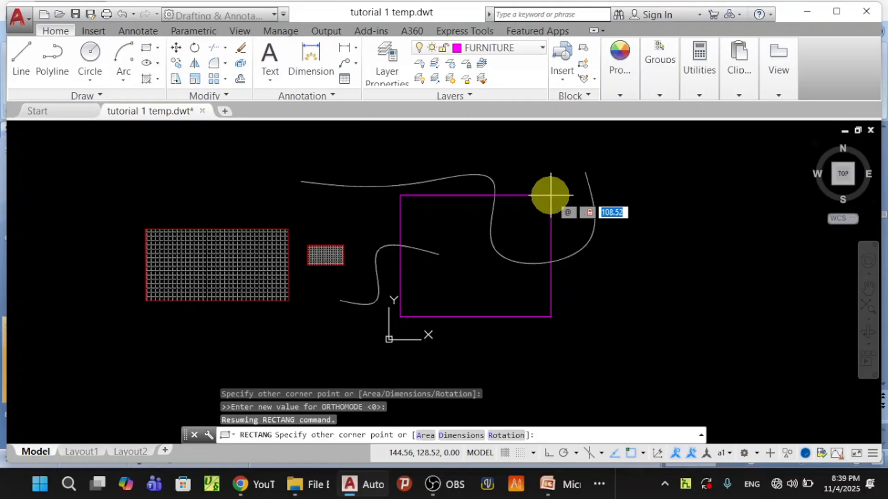
type("50")
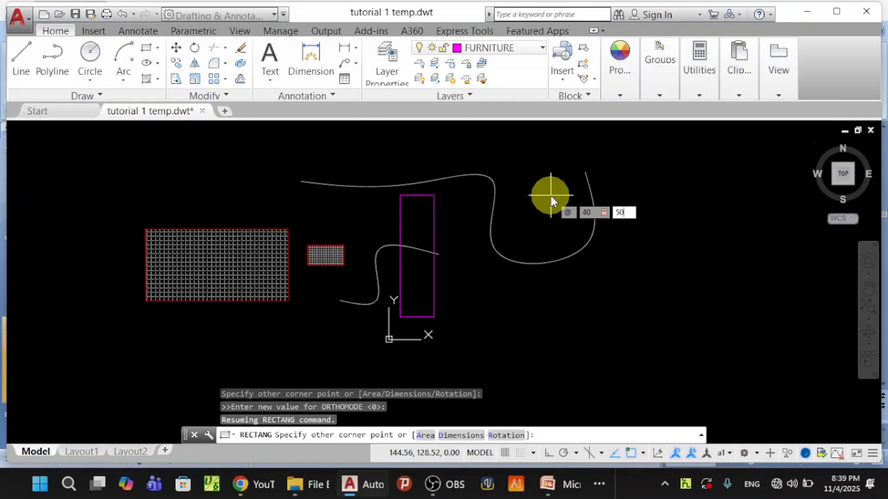
key("Return")
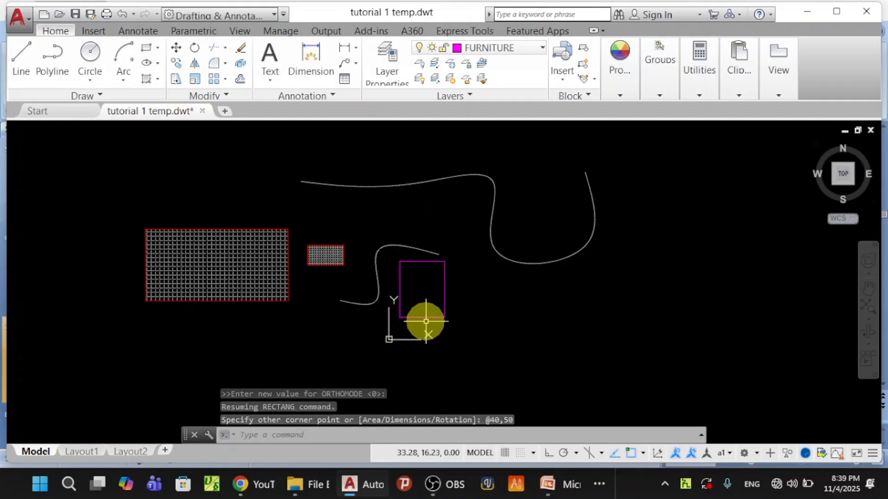
- Identify the coordinates of the new rectangle's lower-left corner with ID Point
scroll(415, 323, "up", 2)
scroll(415, 324, "up", 2)
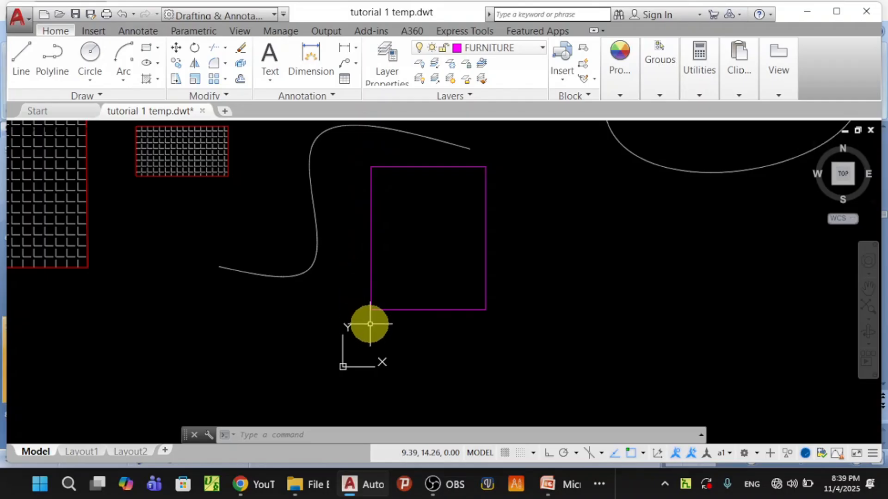
scroll(368, 311, "up", 2)
scroll(370, 308, "down", 2)
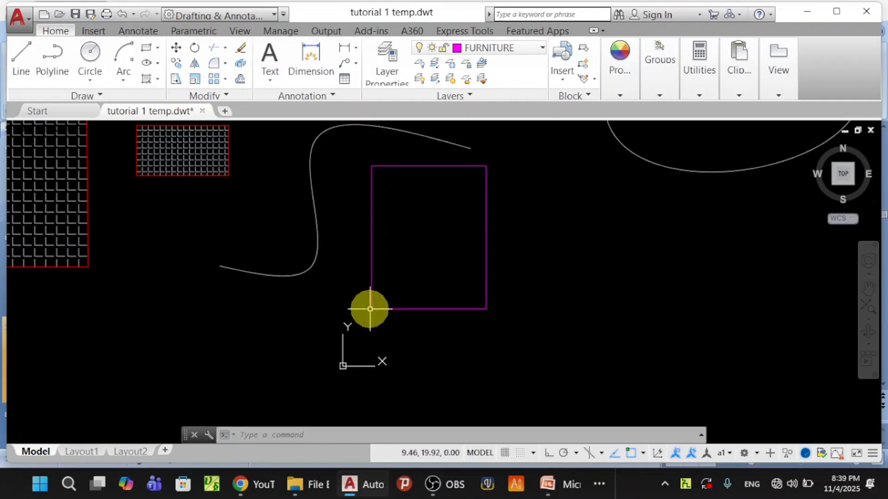
left_click(660, 61)
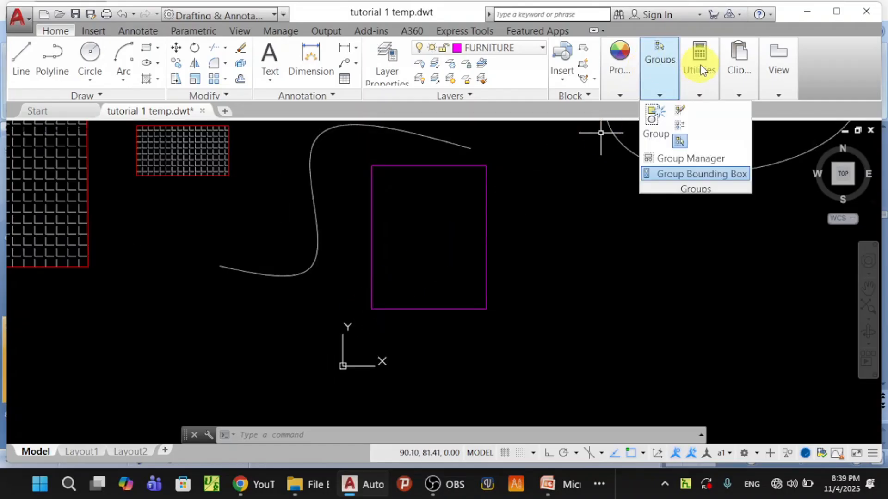
left_click(700, 67)
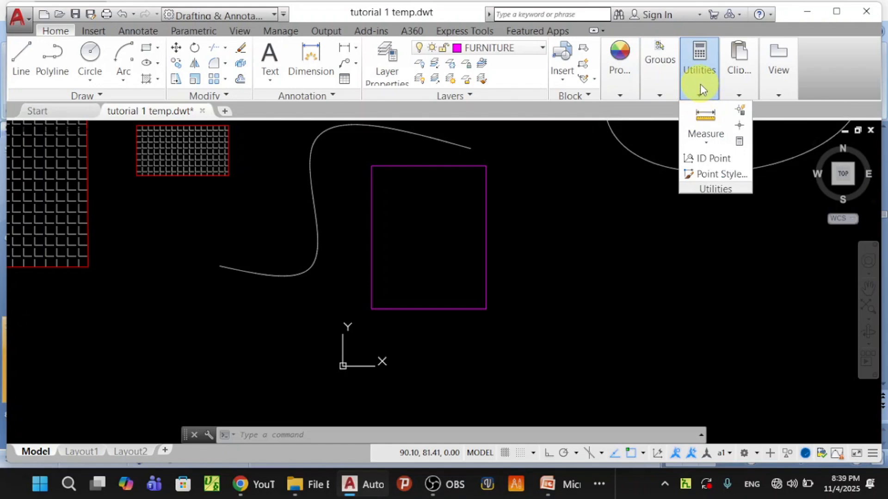
left_click(707, 158)
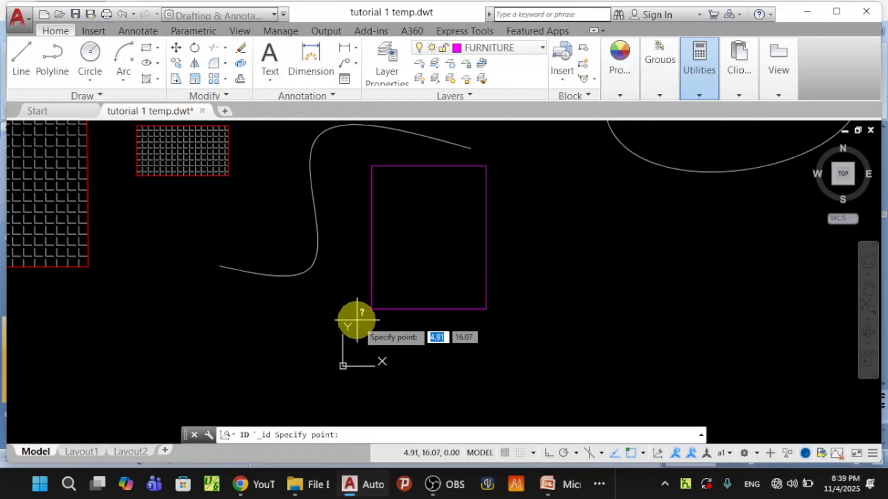
left_click(370, 306)
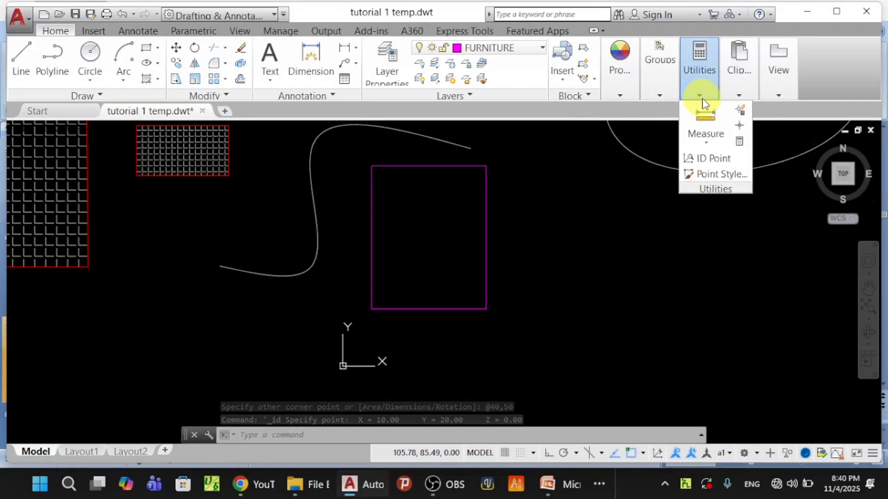
- Check the coordinates of the rectangle's upper-right corner with ID Point
mouse_move(702, 95)
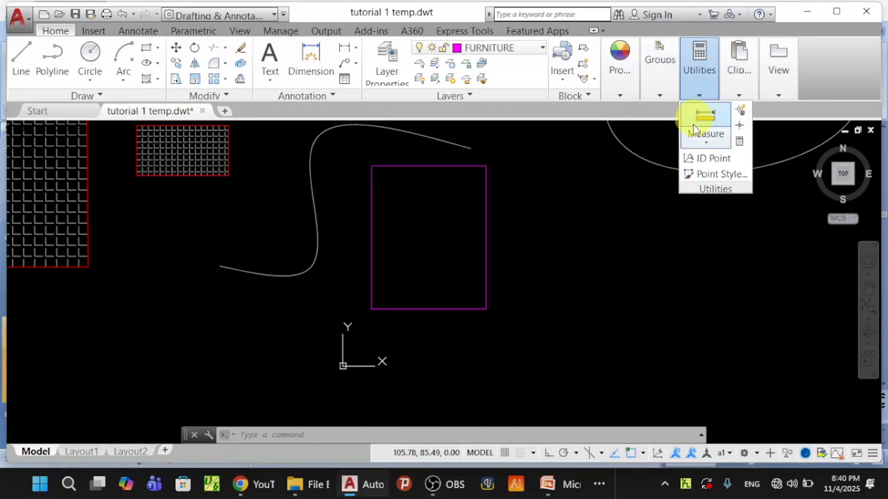
left_click(701, 159)
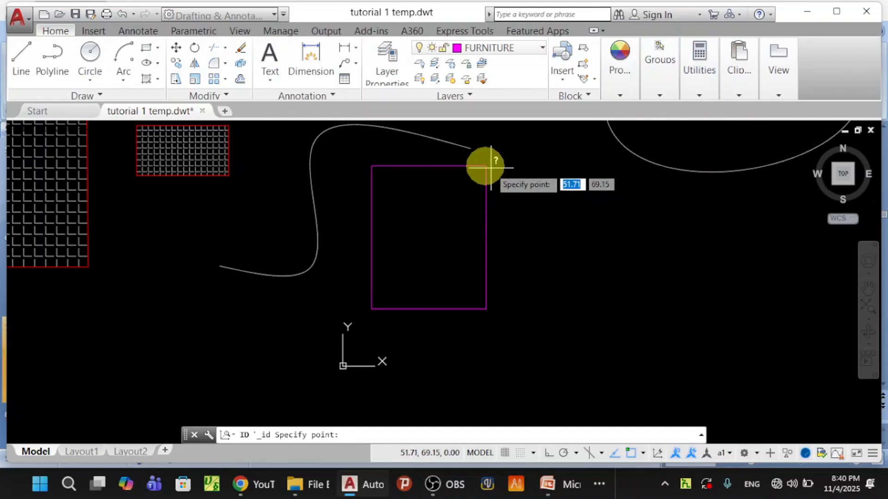
left_click(485, 165)
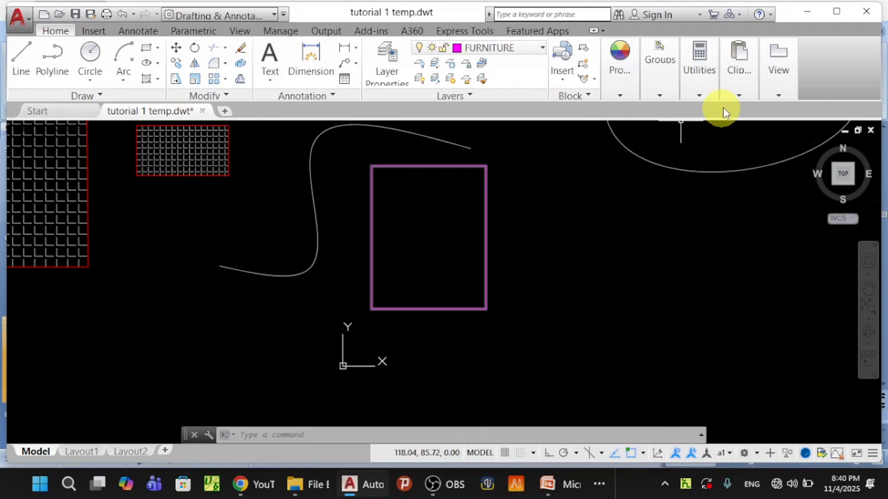
left_click(699, 96)
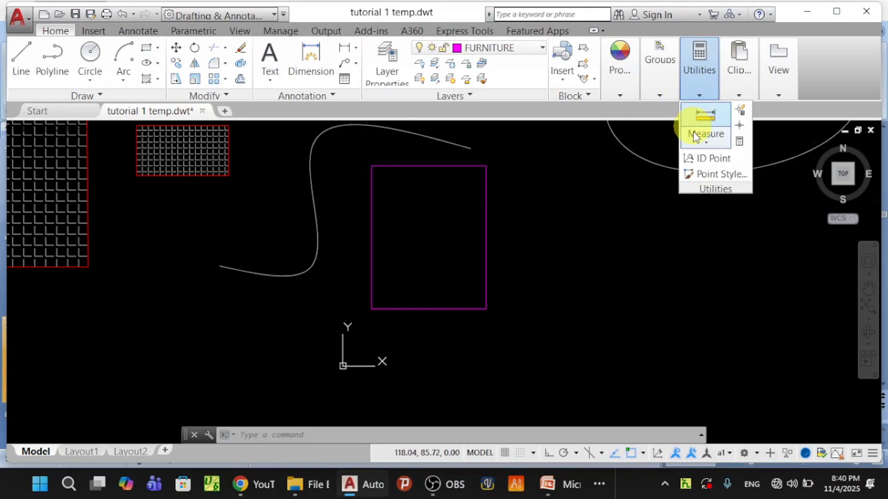
left_click(708, 160)
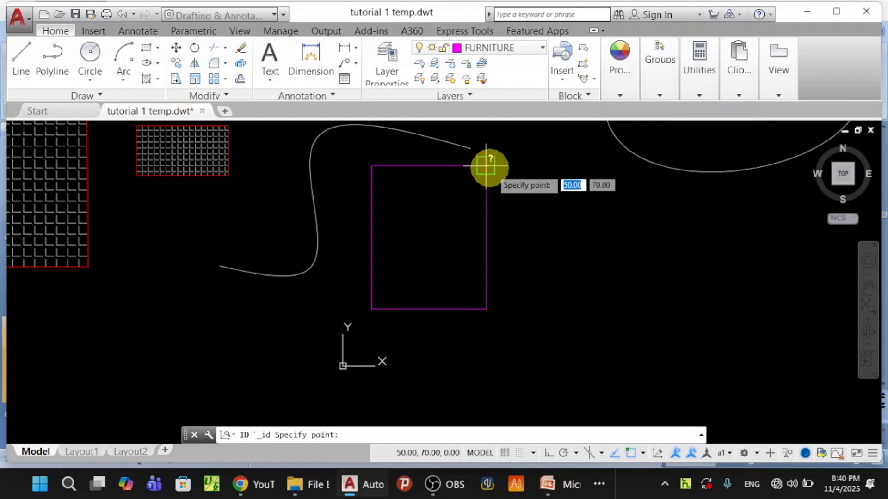
left_click(485, 166)
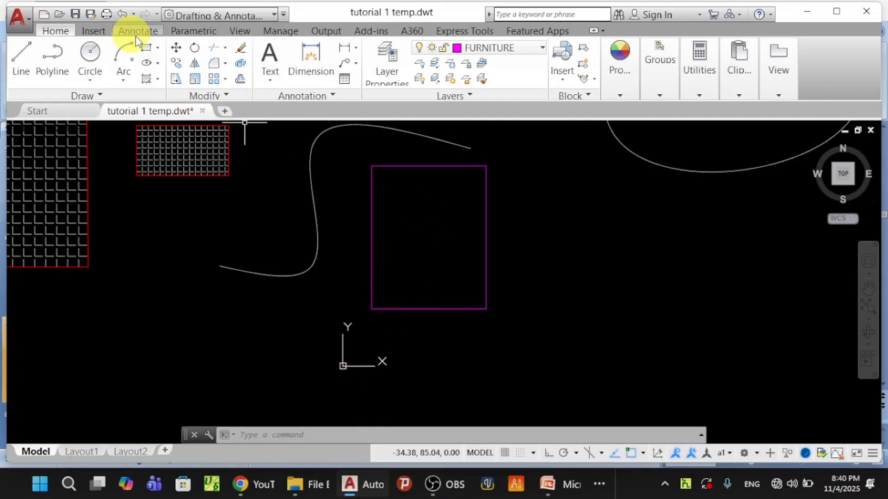
- Switch to the PowerPoint presentation, view the ELLIPSE slide, and return to the AutoCAD drawing
left_click(157, 49)
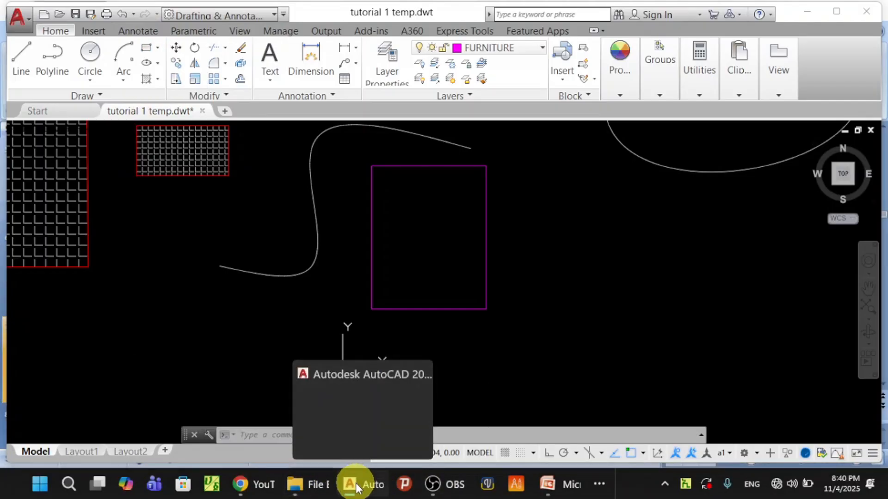
left_click(356, 485)
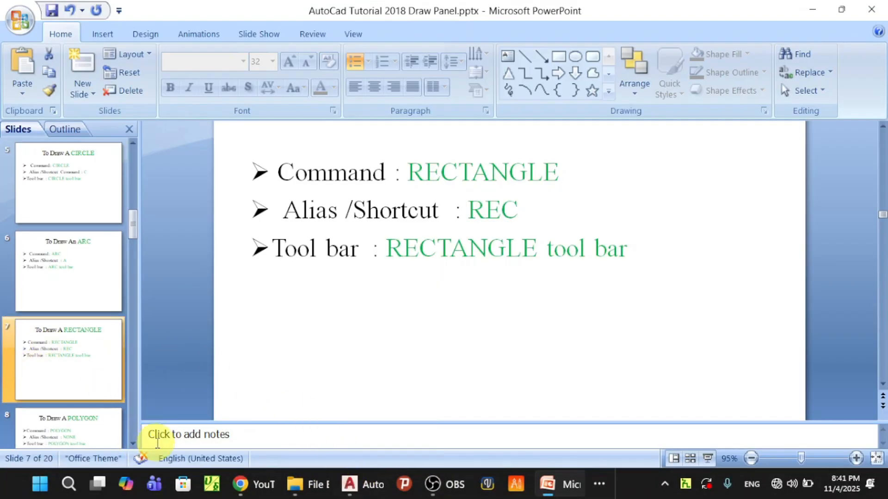
scroll(123, 431, "down", 2)
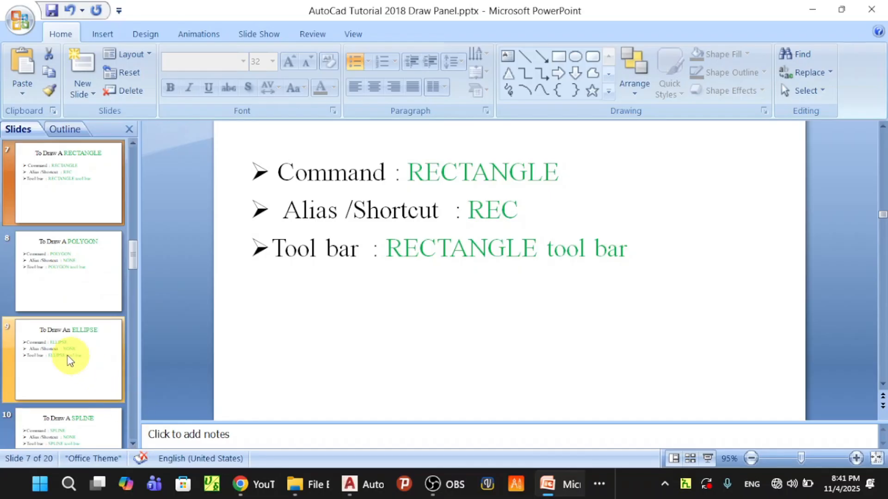
left_click(83, 346)
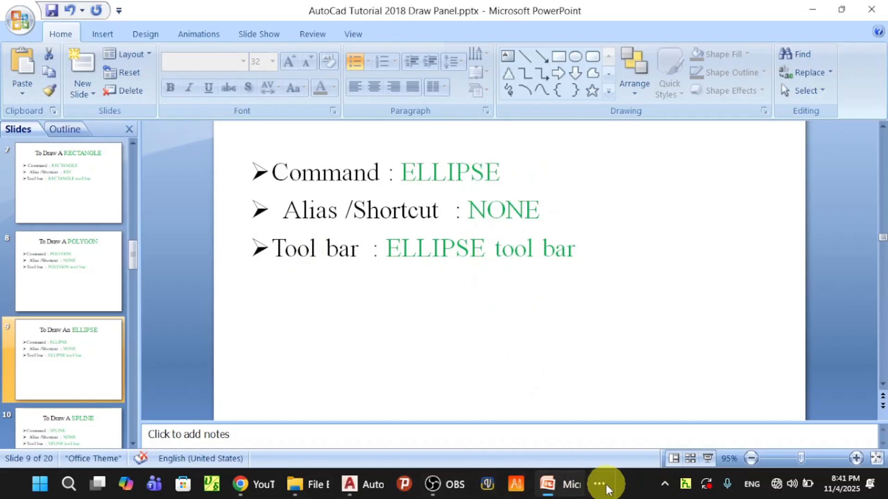
left_click(560, 490)
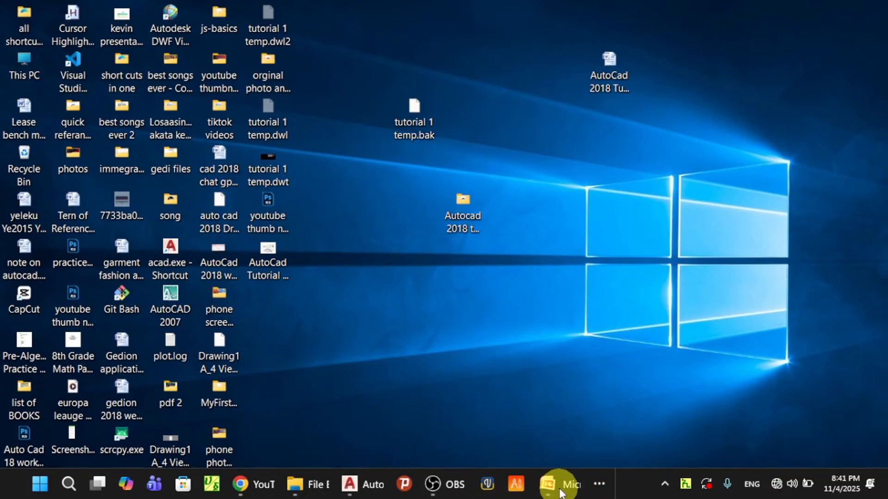
left_click(357, 486)
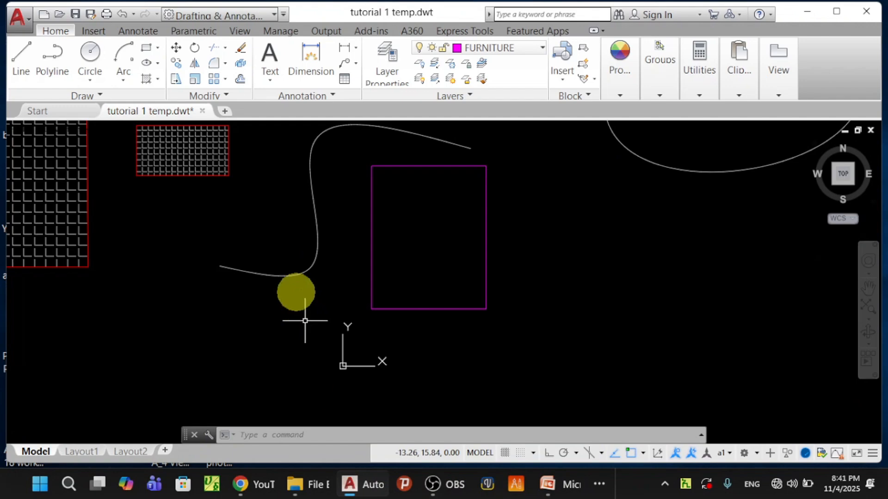
- Draw a center-defined ellipse beside the purple rectangle, with a horizontal half-axis of about 42 units and a shorter vertical axis
left_click(159, 63)
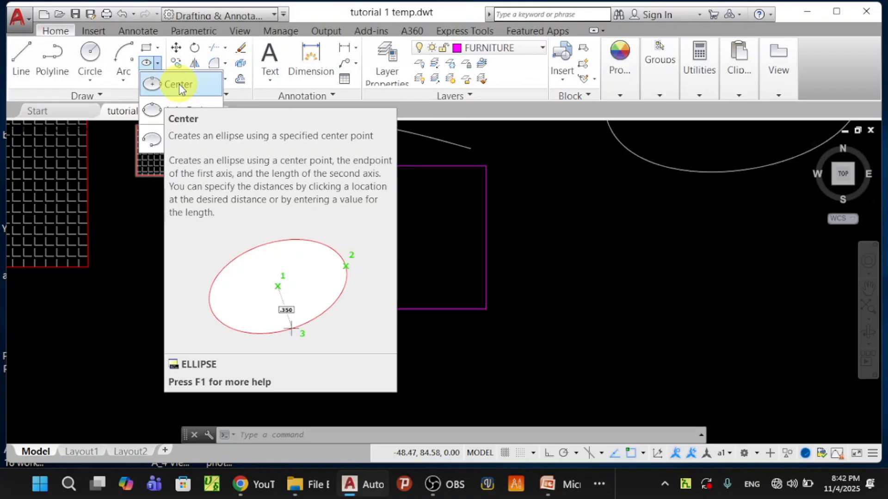
left_click(179, 84)
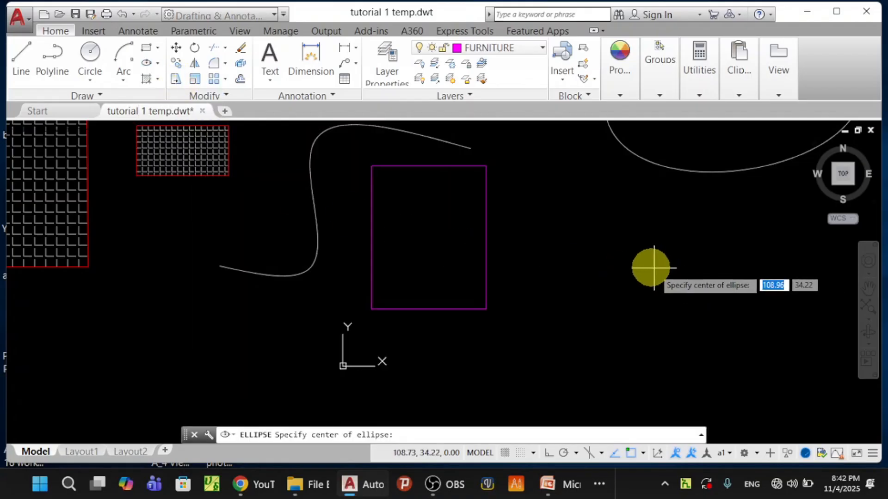
left_click(599, 298)
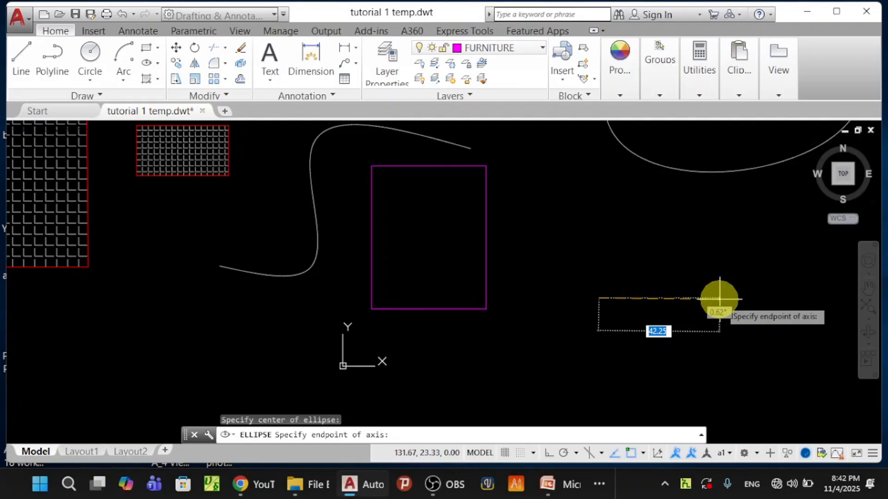
left_click(718, 299)
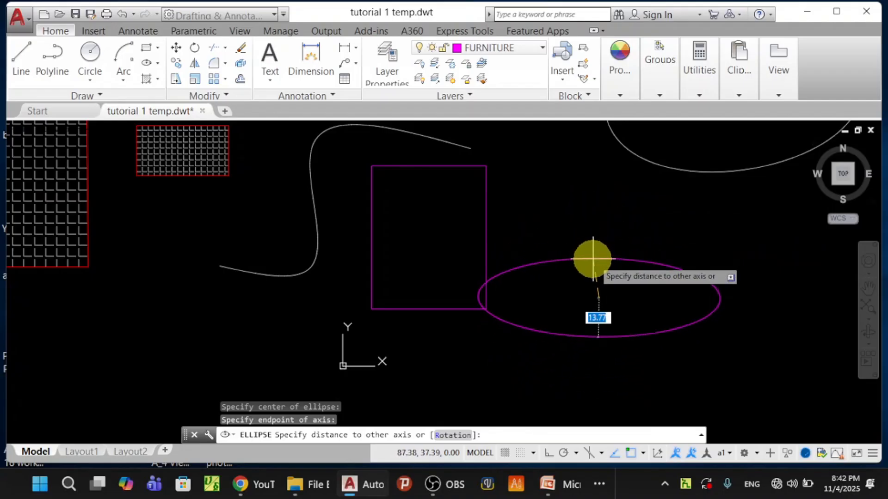
left_click(595, 239)
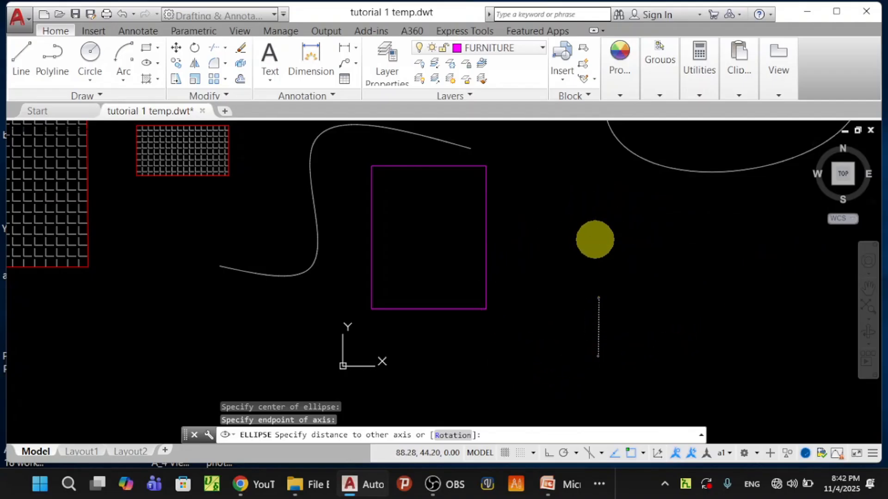
scroll(633, 281, "down", 2)
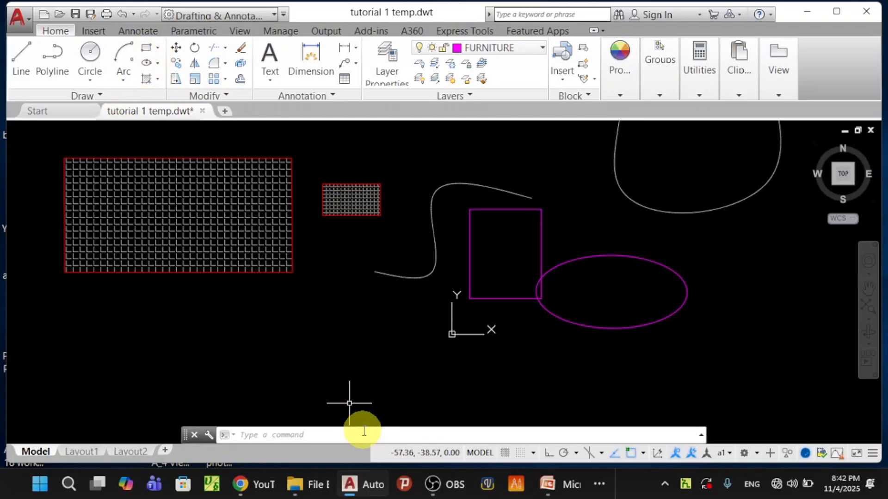
- Switch to the PowerPoint presentation, view the SPLINE slide, and return to the AutoCAD drawing
left_click(552, 482)
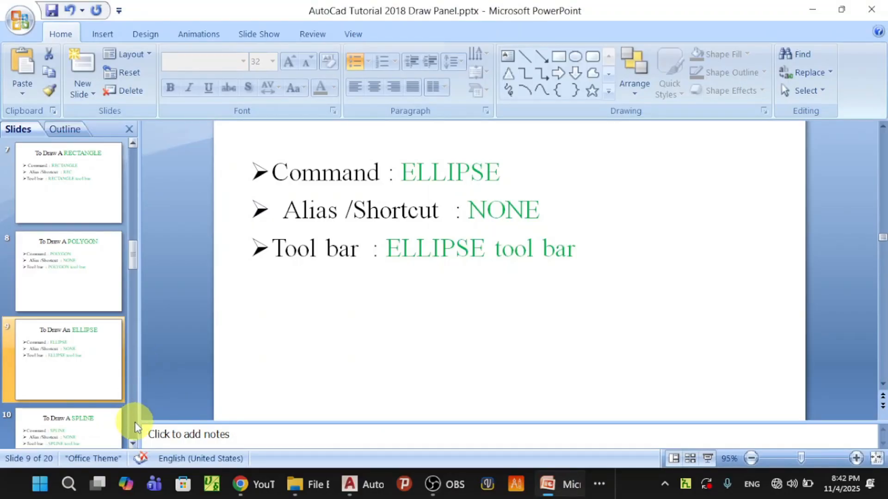
scroll(132, 441, "down", 2)
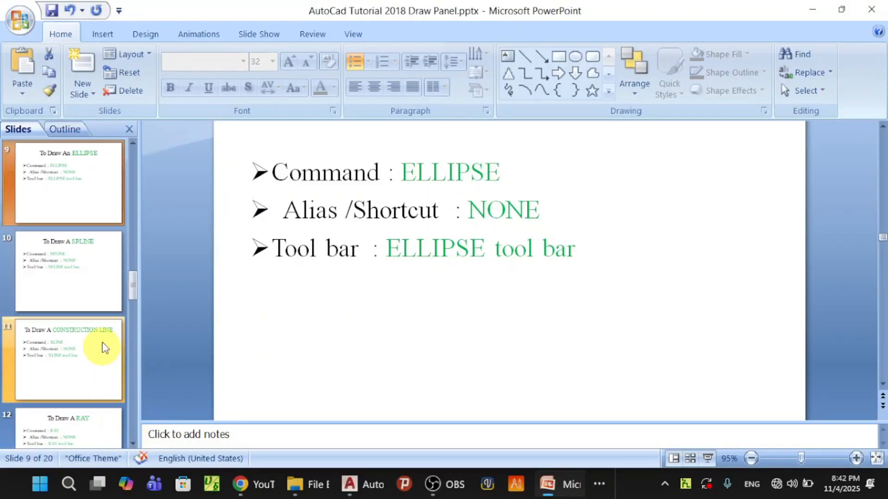
left_click(96, 266)
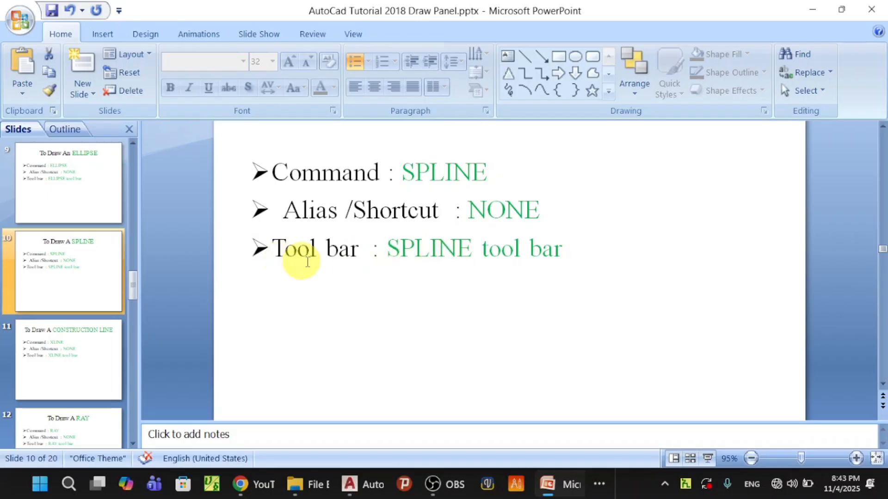
left_click(351, 484)
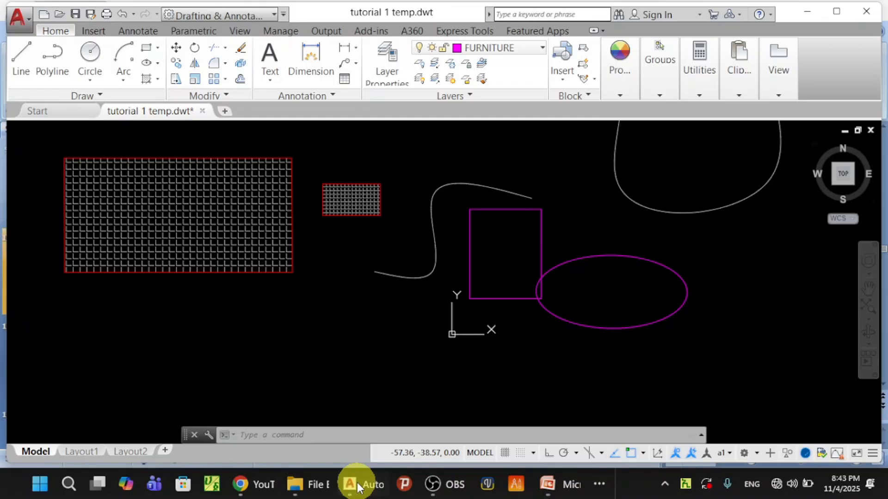
left_click(99, 96)
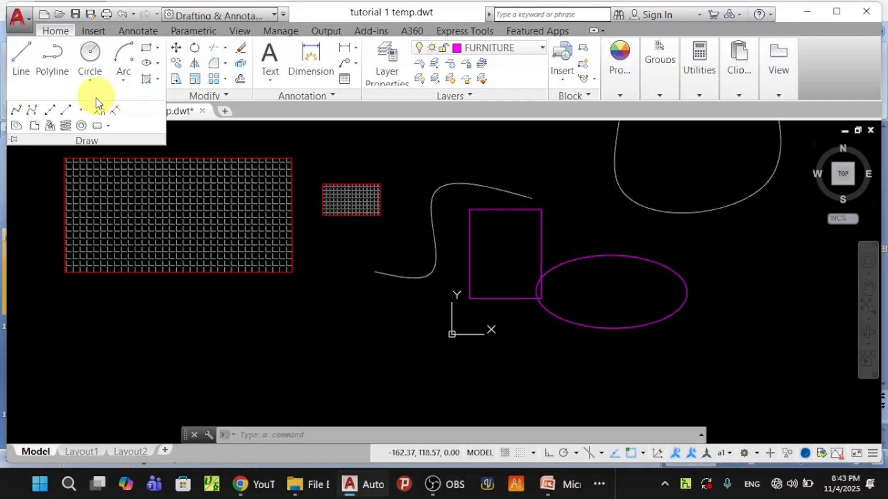
left_click(30, 111)
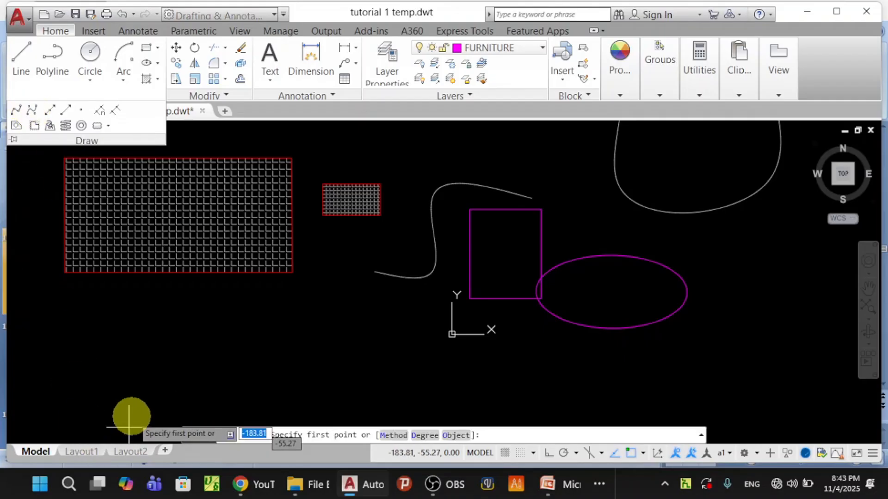
left_click(107, 388)
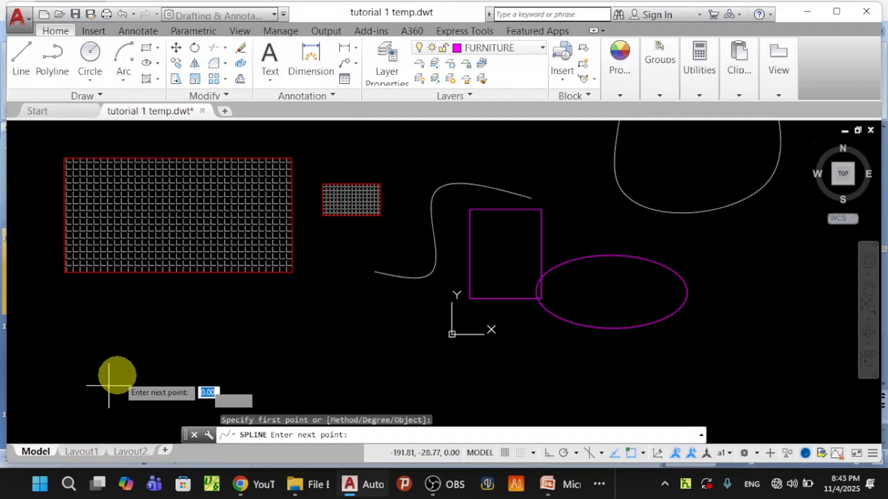
left_click(183, 327)
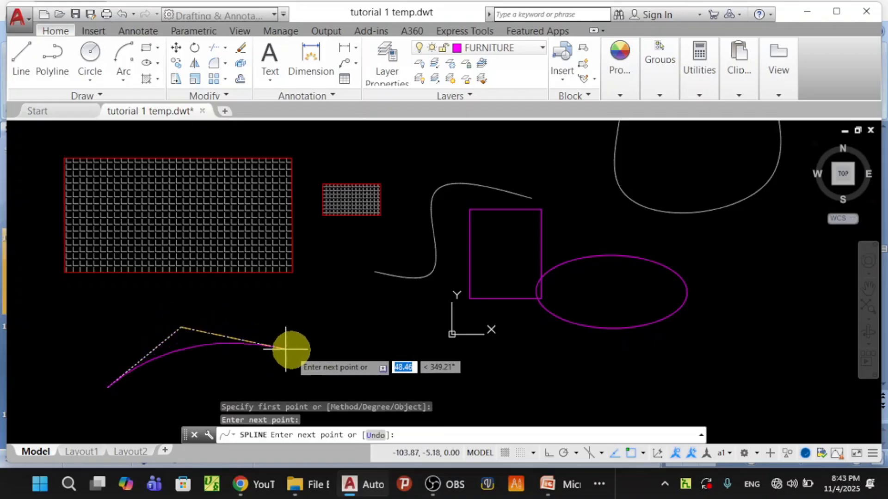
left_click(292, 350)
left_click(343, 287)
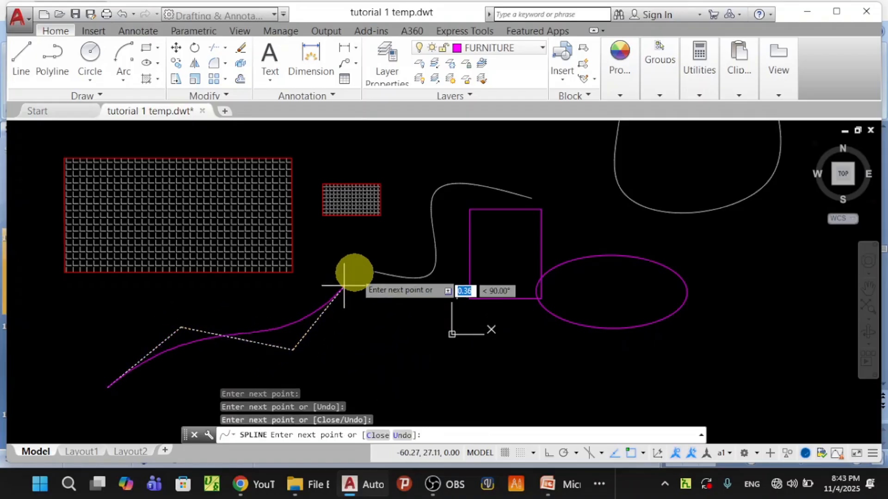
left_click(563, 339)
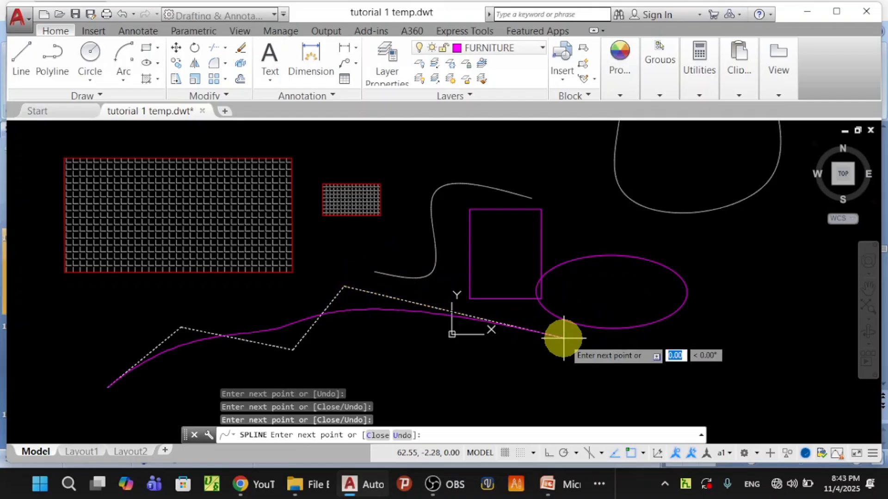
left_click(666, 236)
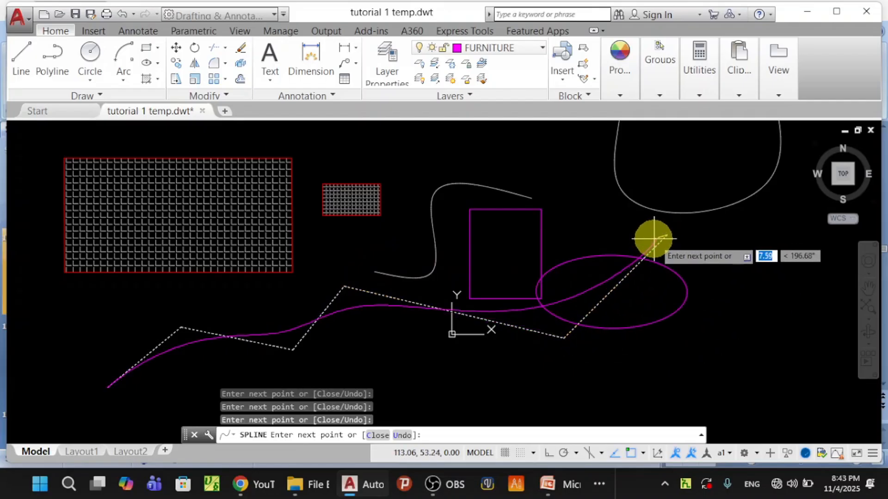
key("Escape")
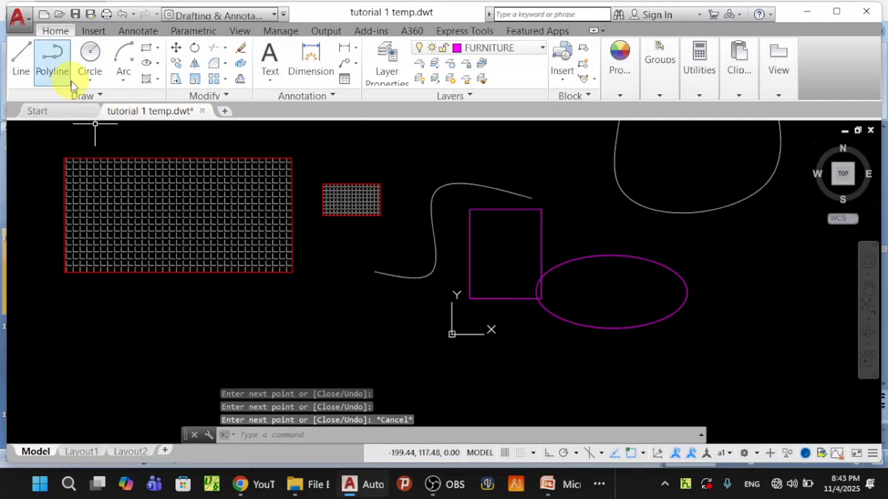
- Draw an open wavy control-vertex spline through five freely placed points below the large gridded rectangle
left_click(102, 96)
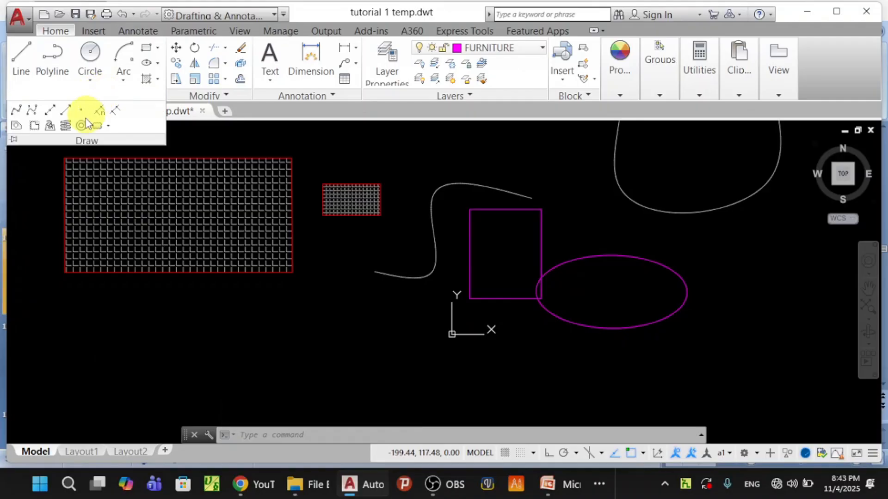
left_click(35, 113)
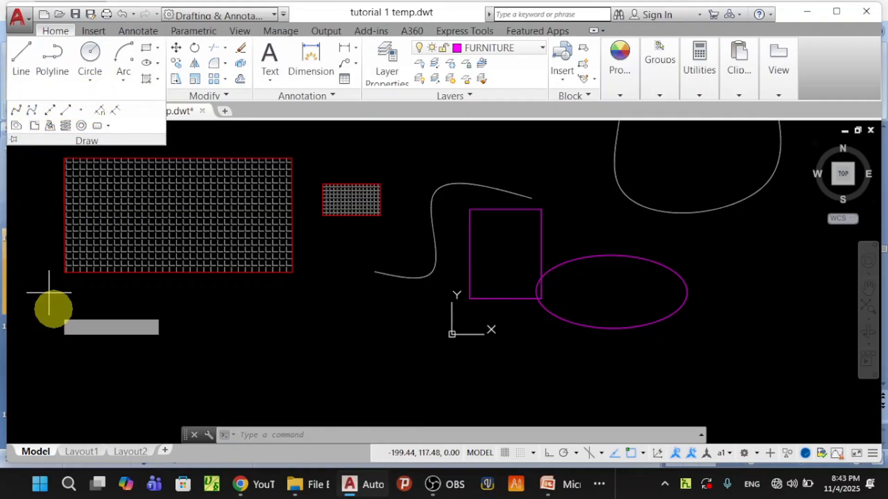
left_click(60, 393)
left_click(133, 337)
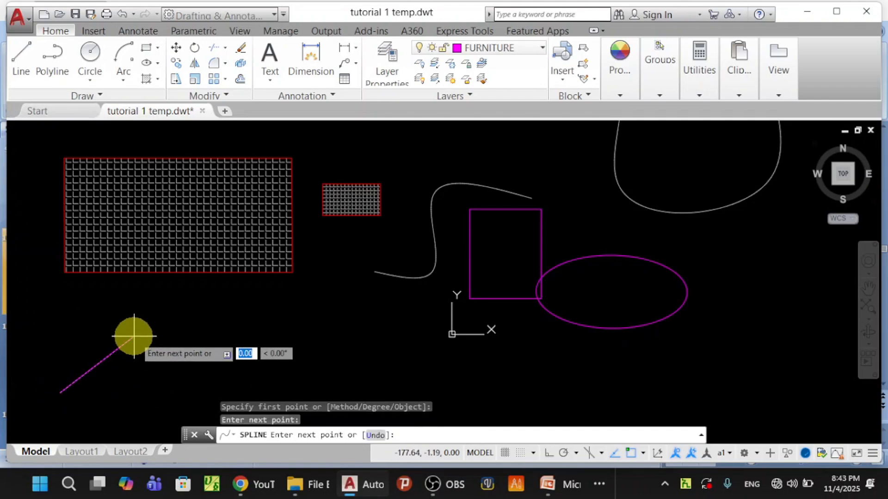
left_click(249, 369)
left_click(325, 306)
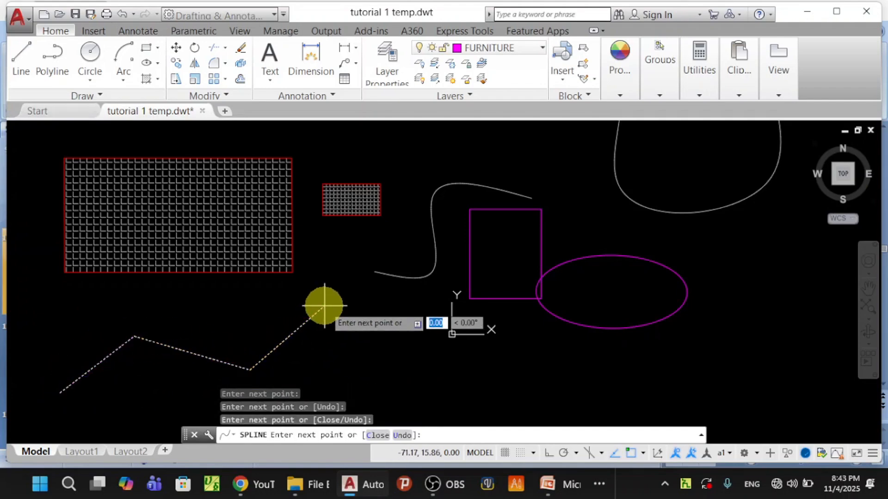
left_click(425, 317)
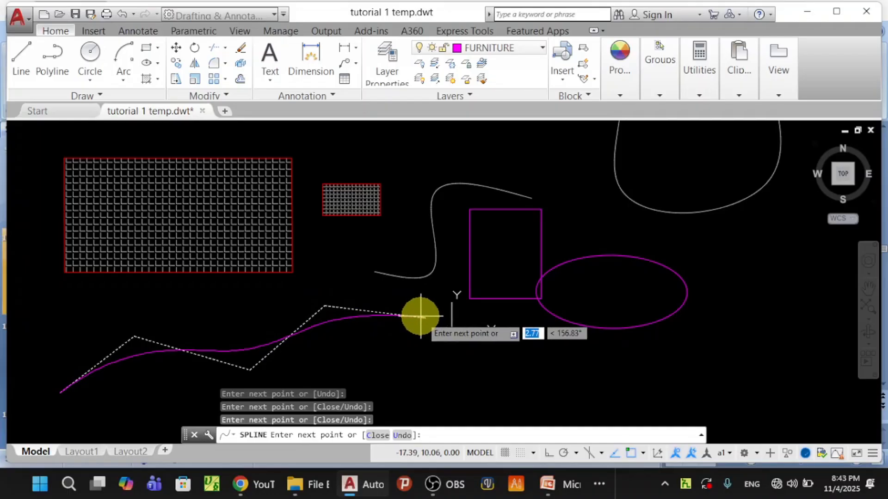
key("Return")
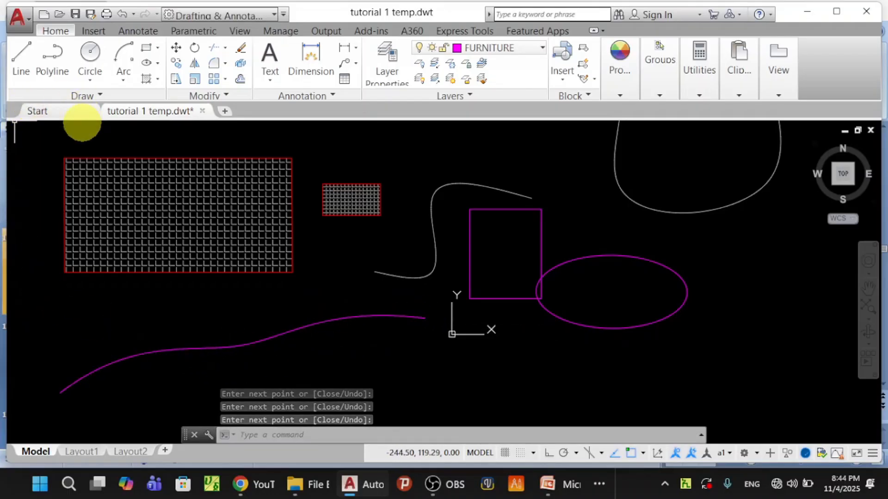
- Switch to the PowerPoint presentation, view the CONSTRUCTION LINE slide, and return to the AutoCAD drawing
left_click(547, 483)
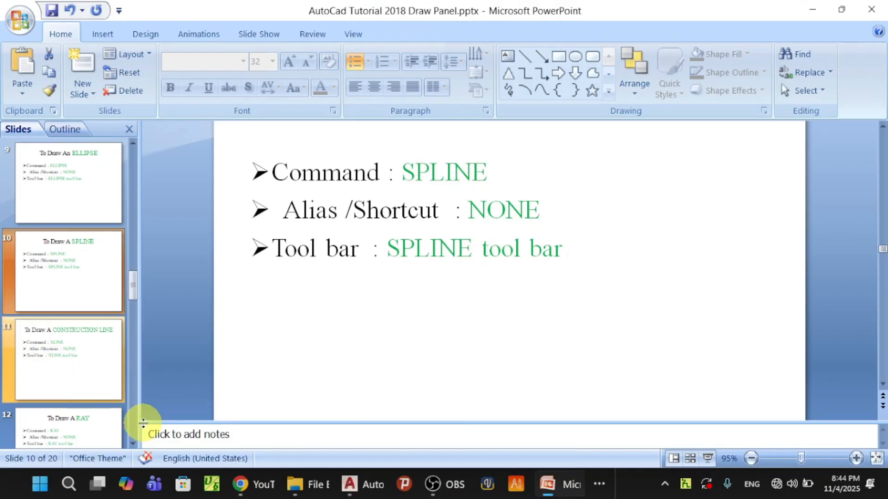
left_click(133, 444)
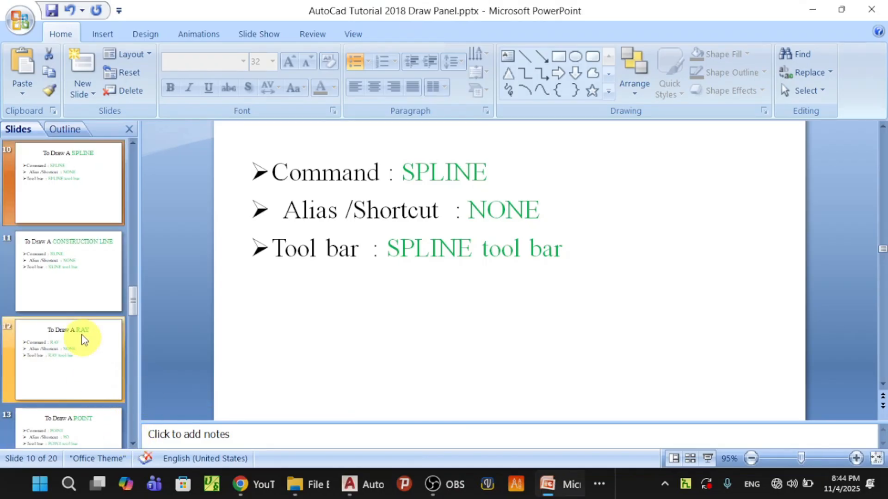
left_click(60, 269)
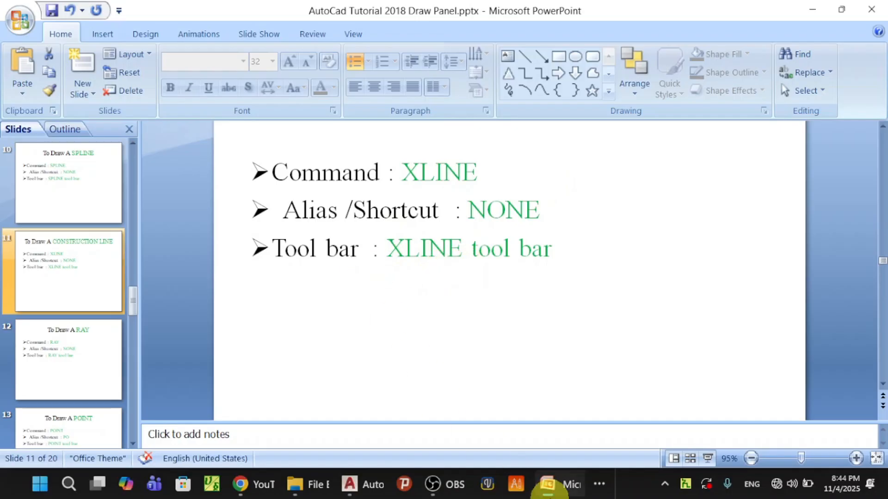
mouse_move(549, 491)
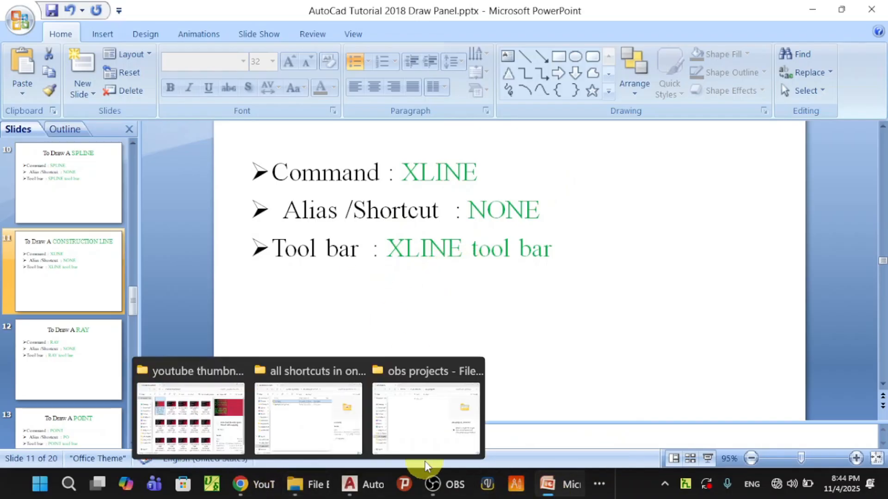
left_click(347, 483)
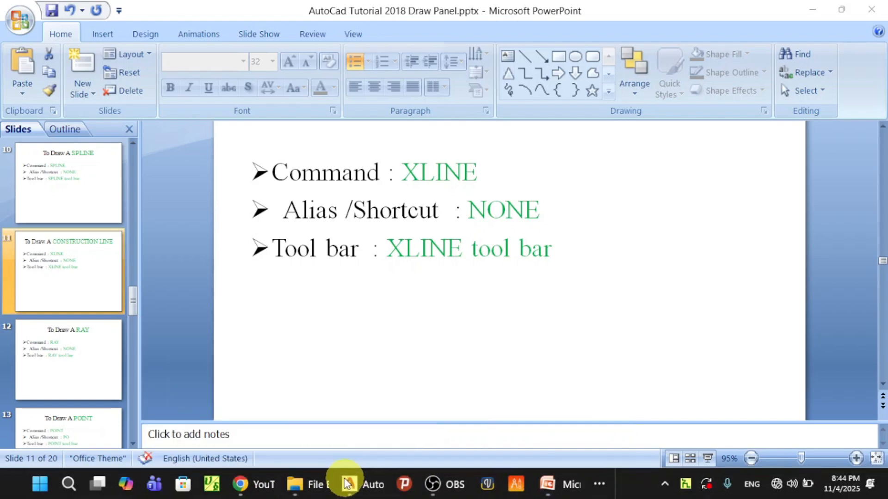
left_click(347, 484)
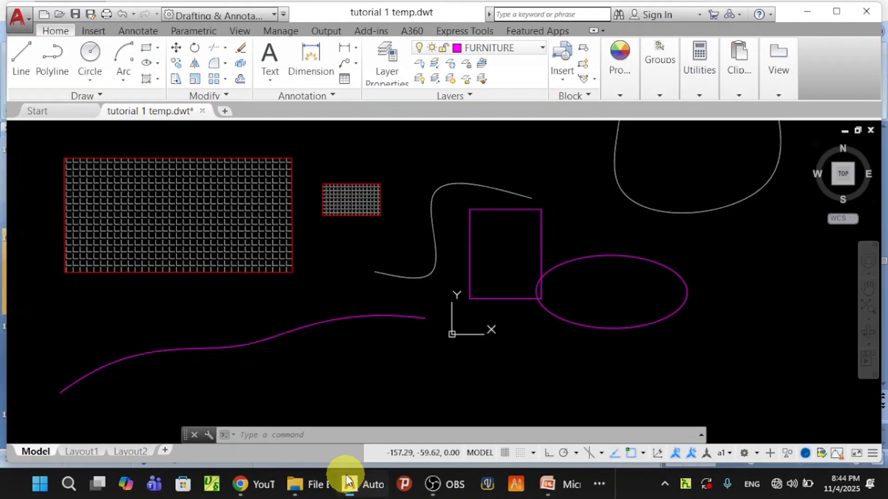
- Draw a vertical and a horizontal construction line with Ortho on, crossing at a point below and to the left of all existing shapes
scroll(454, 331, "down", 3)
scroll(313, 273, "down", 2)
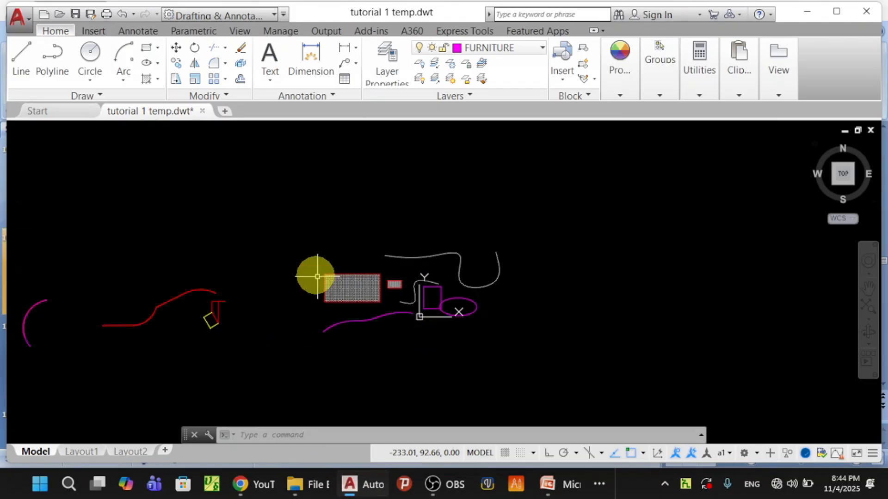
scroll(308, 262, "down", 2)
scroll(308, 262, "down", 3)
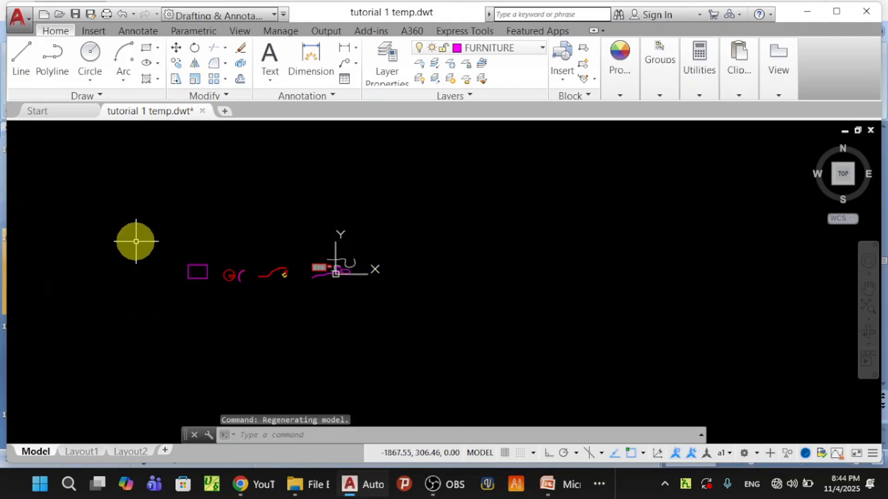
scroll(95, 217, "up", 2)
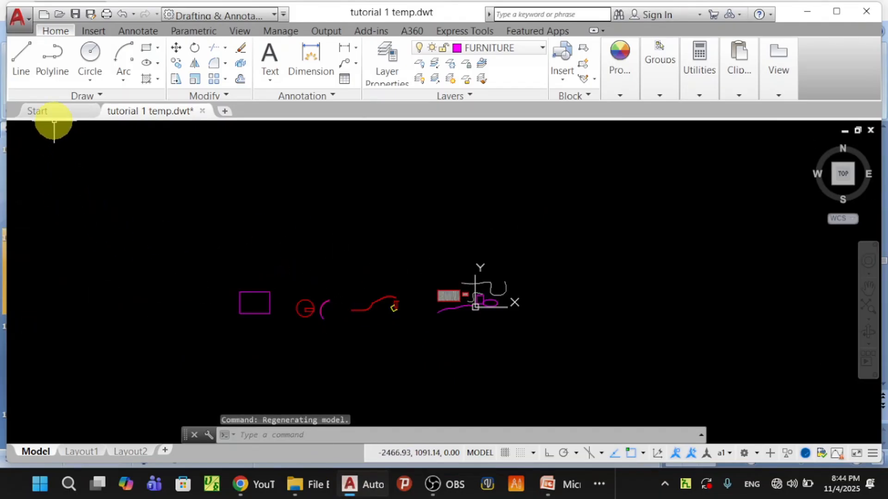
left_click(101, 95)
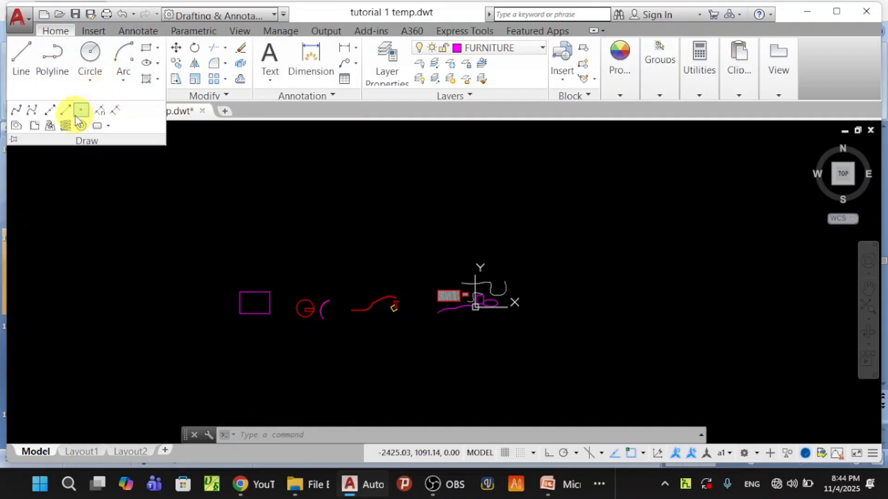
left_click(50, 111)
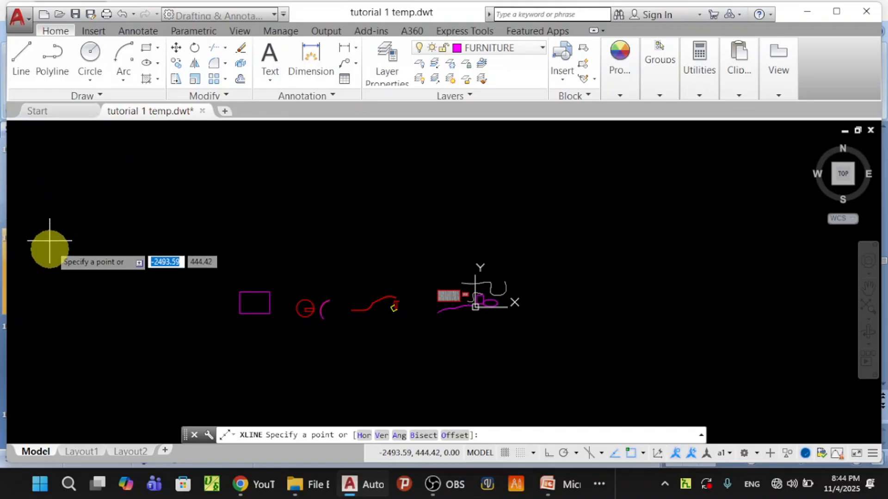
left_click(58, 373)
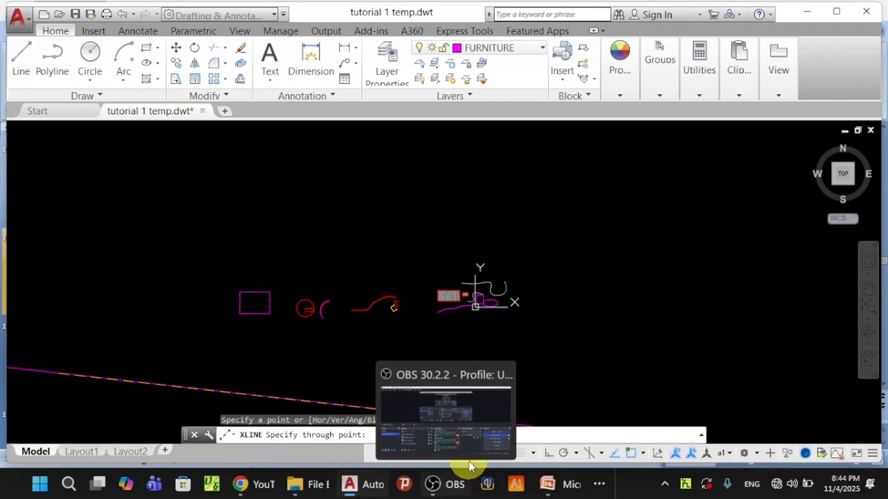
left_click(552, 451)
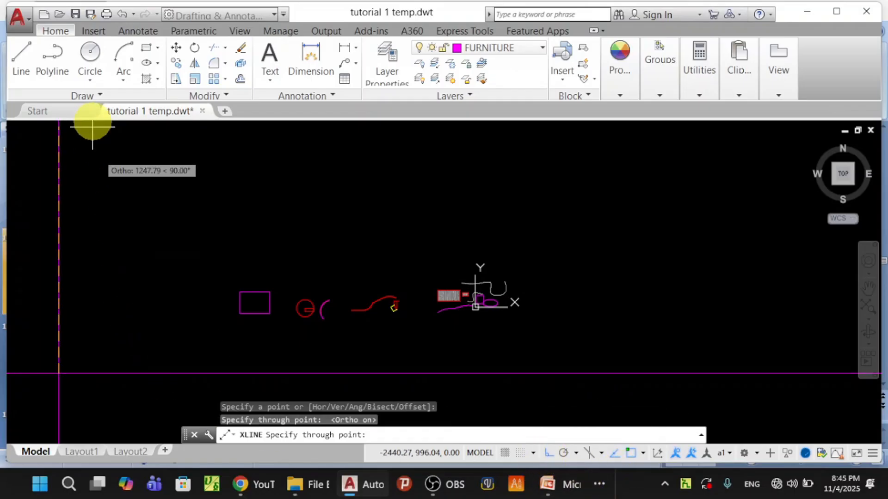
left_click(69, 160)
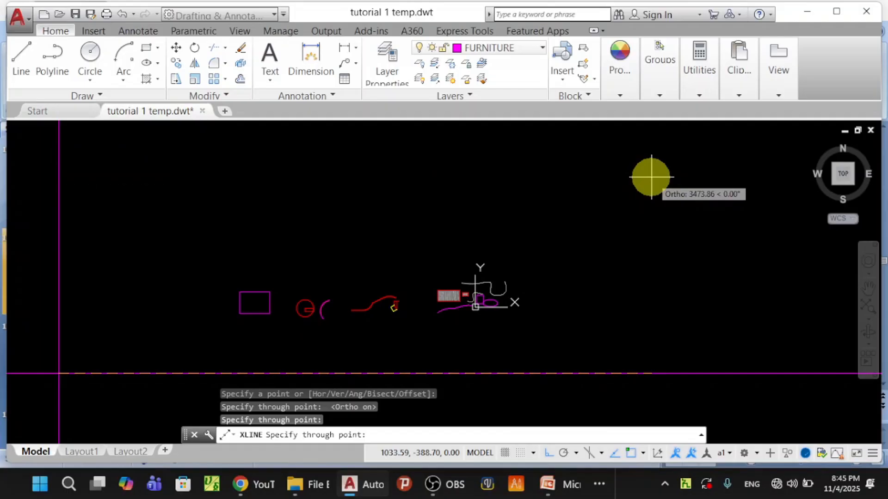
left_click(651, 176)
key("Return")
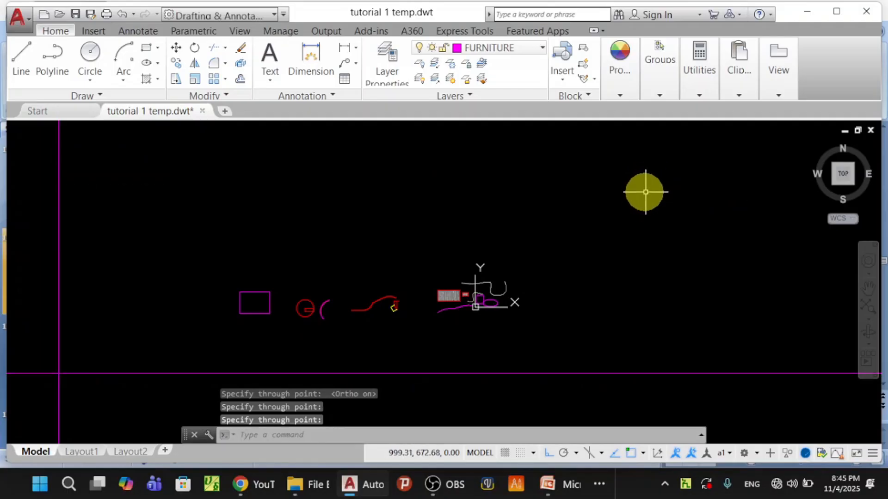
- Draw another vertical construction line to the right of all existing shapes
key("Return")
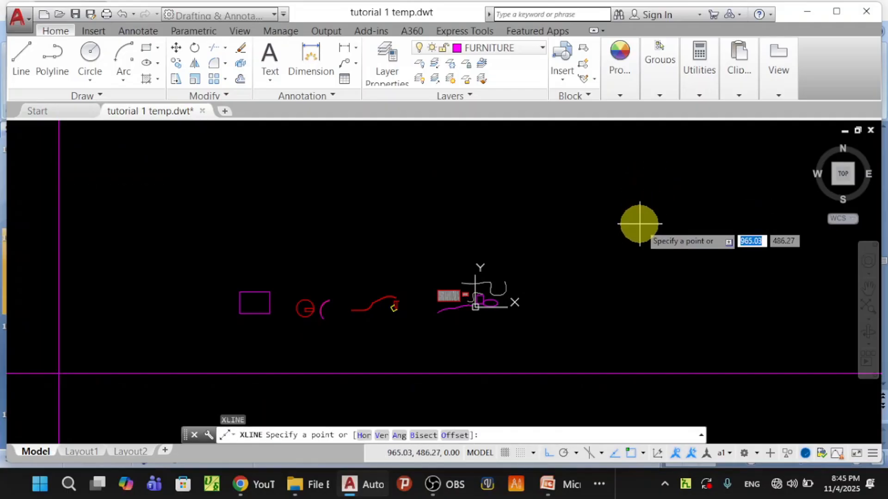
left_click(636, 155)
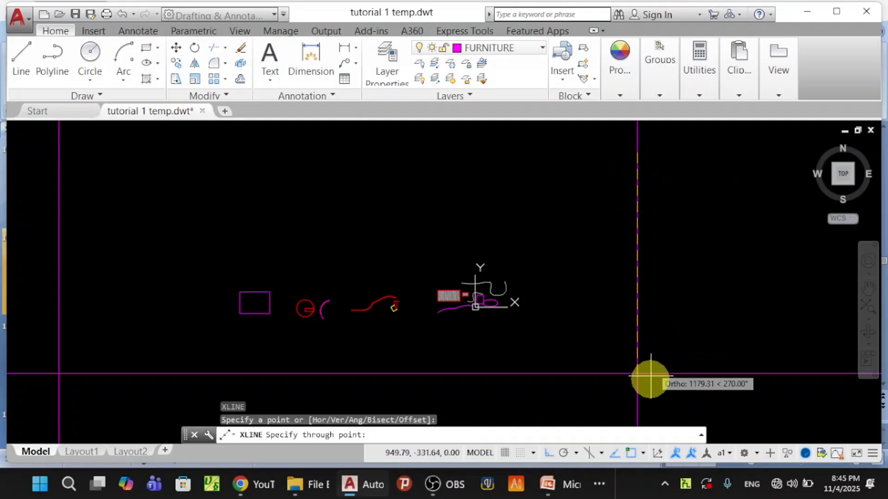
left_click(649, 401)
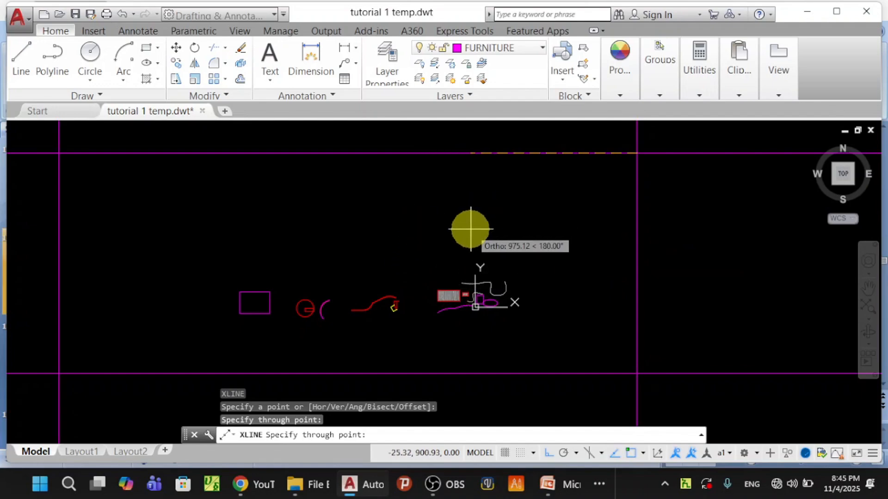
key("Escape")
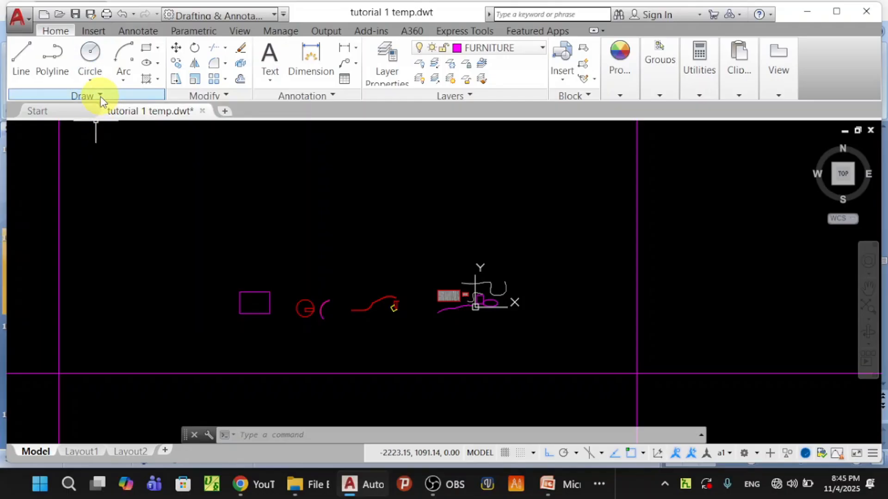
- With Ortho off, draw two slanted rays rising to the right from the intersection of the leftmost vertical and horizontal construction lines
left_click(96, 96)
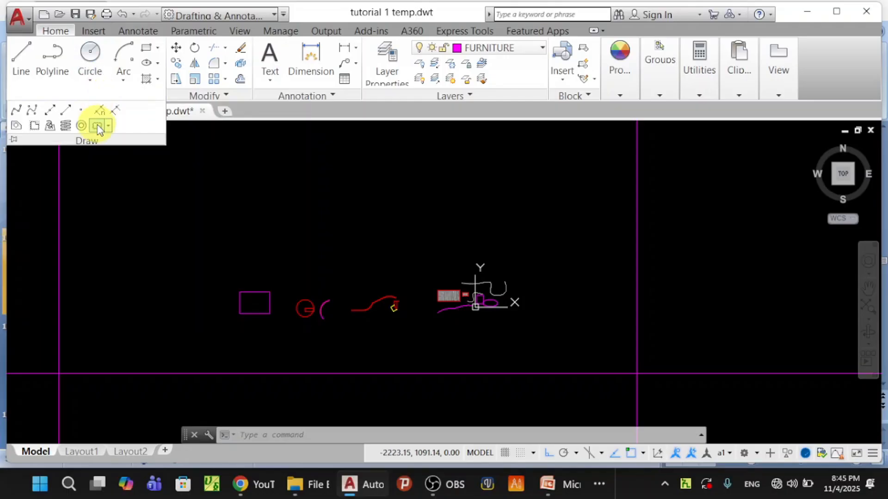
left_click(67, 111)
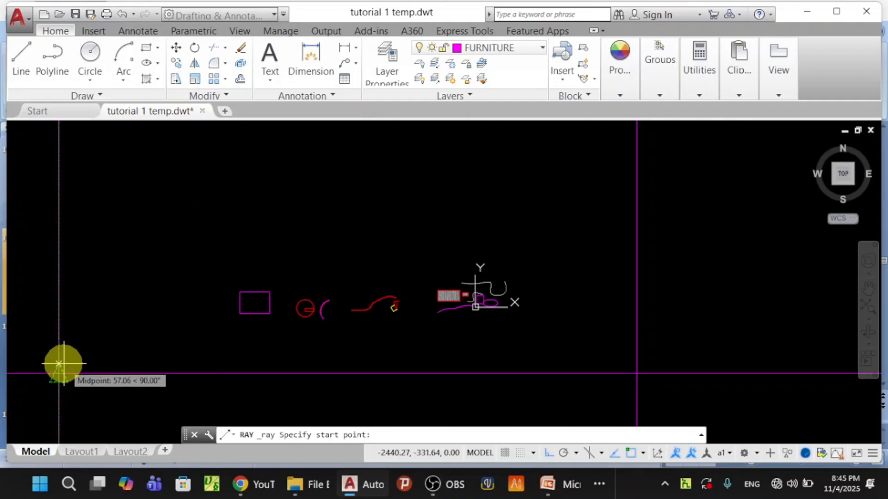
scroll(59, 374, "up", 2)
left_click(54, 380)
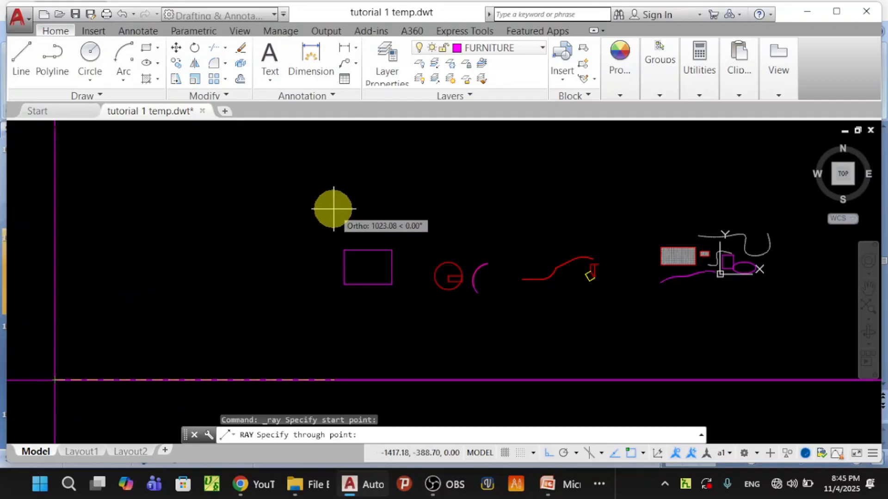
left_click(550, 454)
left_click(479, 191)
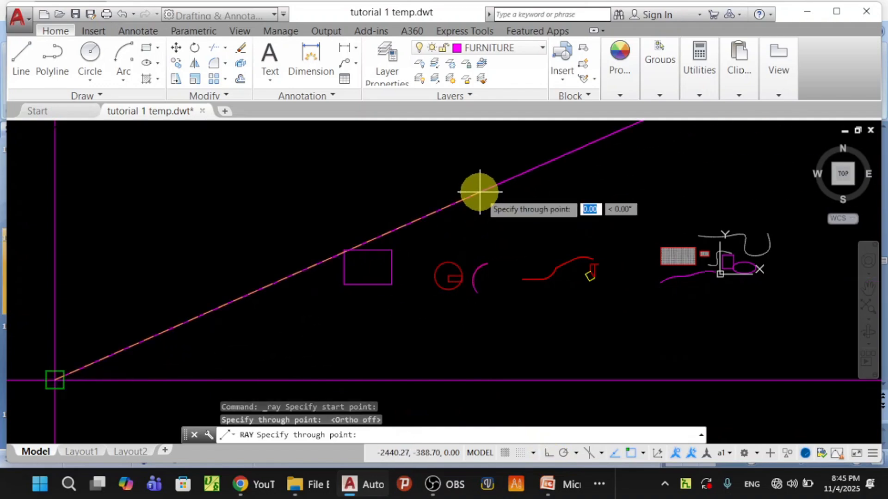
left_click(533, 224)
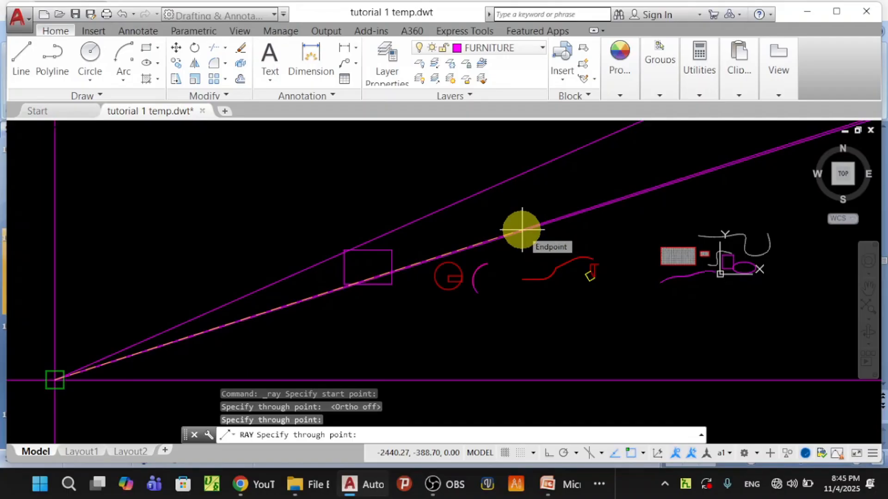
key("Escape")
scroll(328, 288, "down", 2)
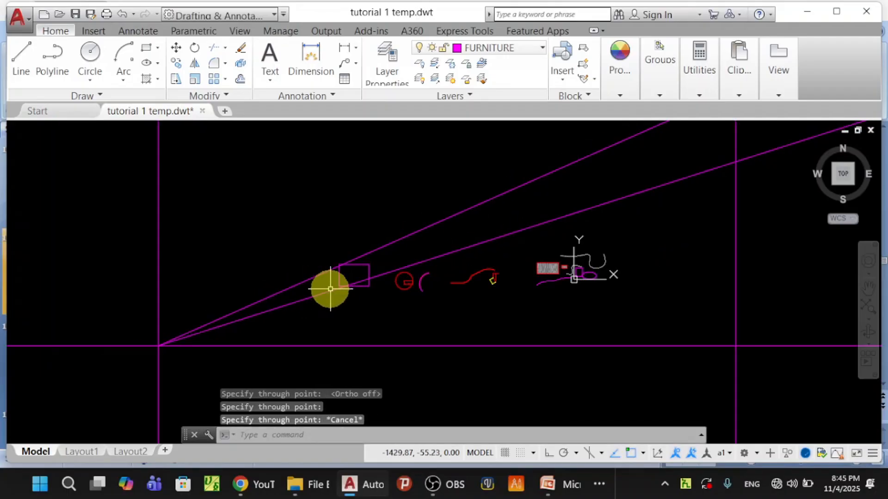
scroll(264, 294, "down", 3)
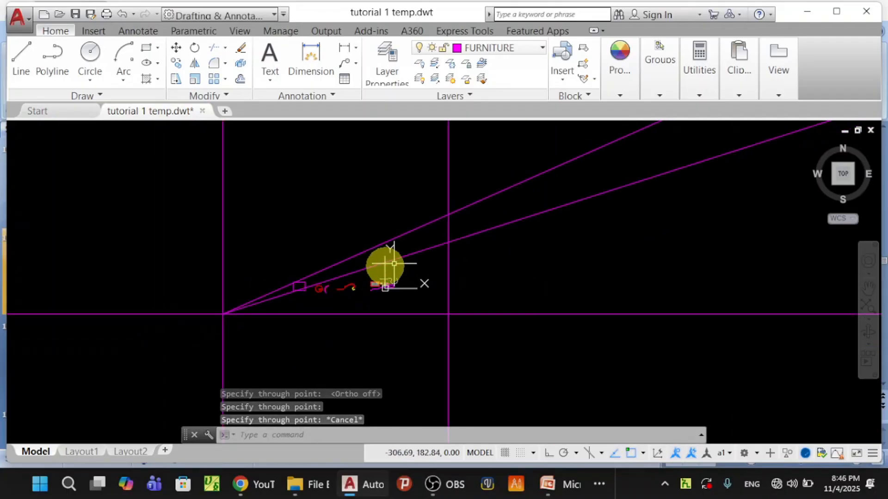
scroll(595, 192, "down", 5)
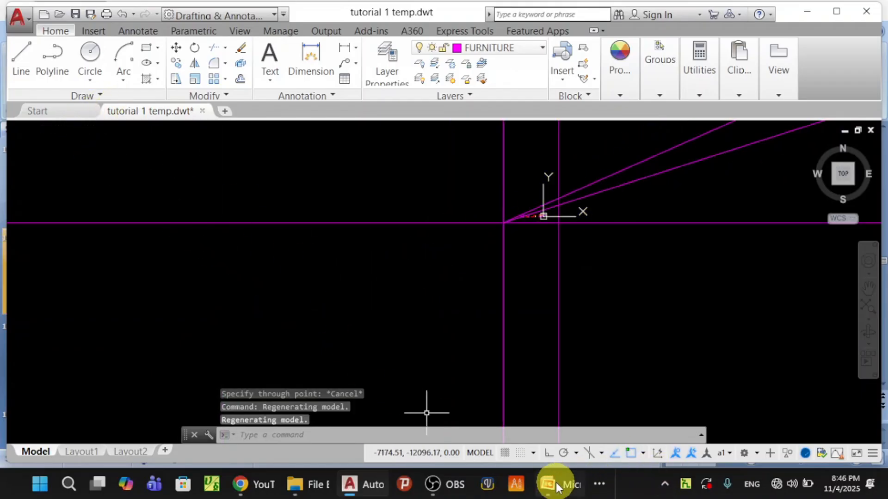
- Switch to the PowerPoint presentation, view the HATCH slide, and return to the AutoCAD drawing
mouse_move(548, 494)
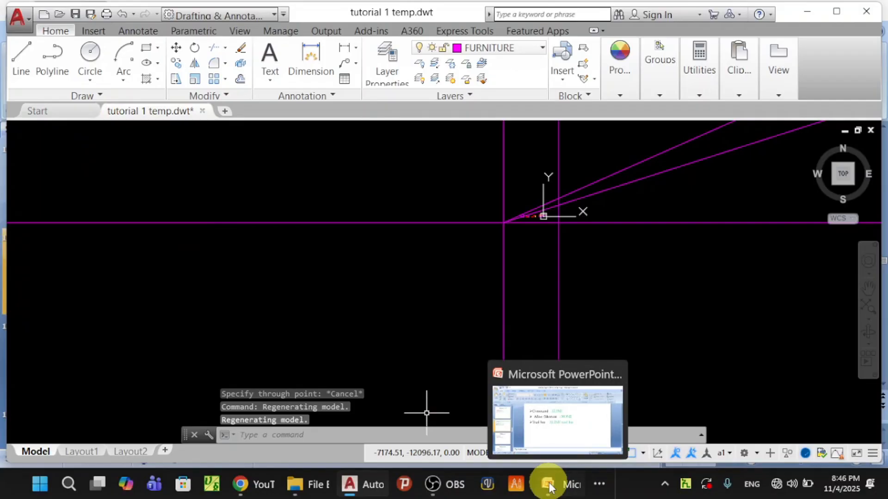
left_click(551, 488)
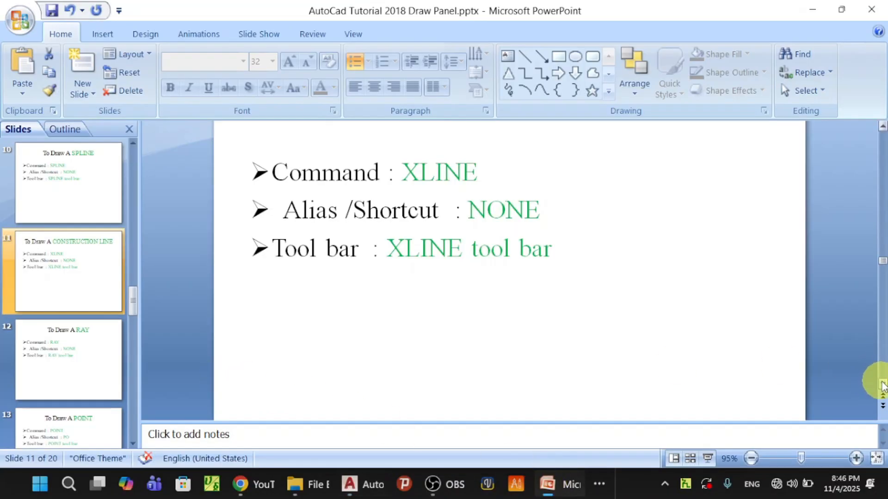
left_click(882, 385)
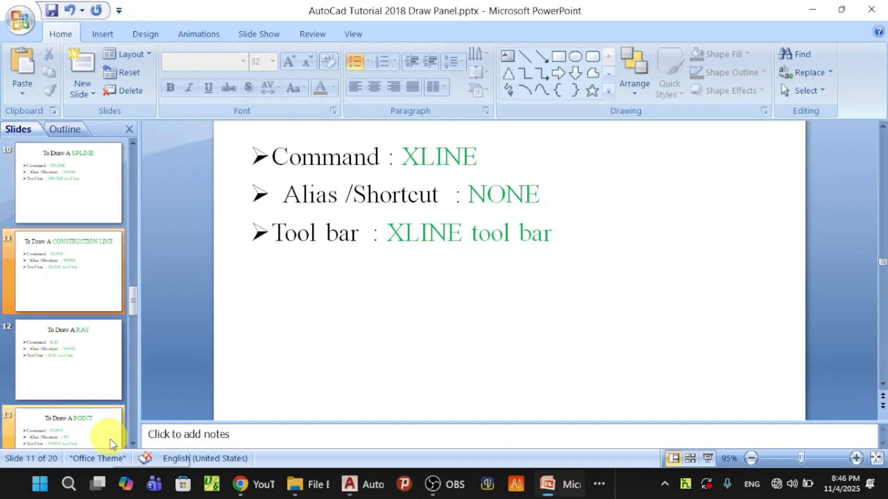
left_click(133, 443)
left_click(133, 444)
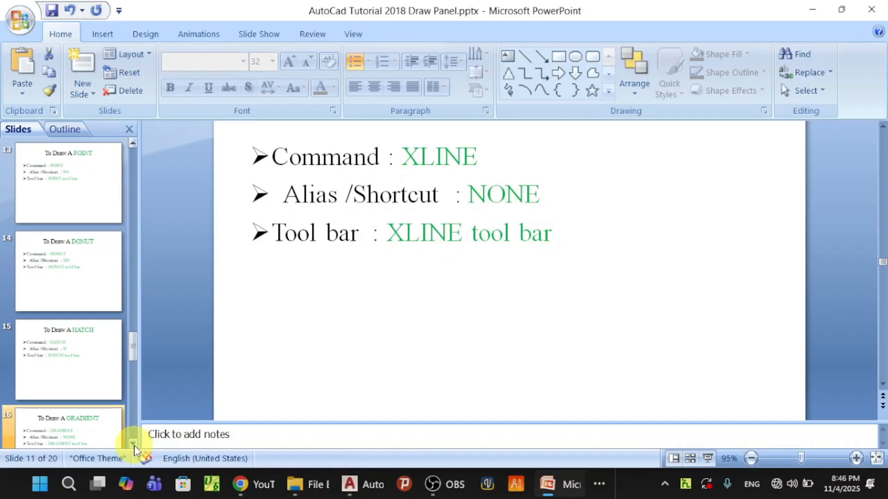
left_click(133, 443)
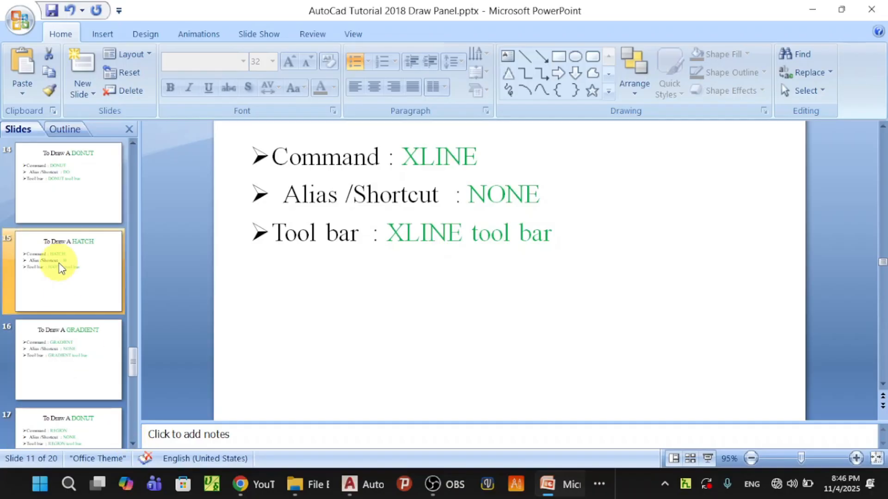
left_click(73, 265)
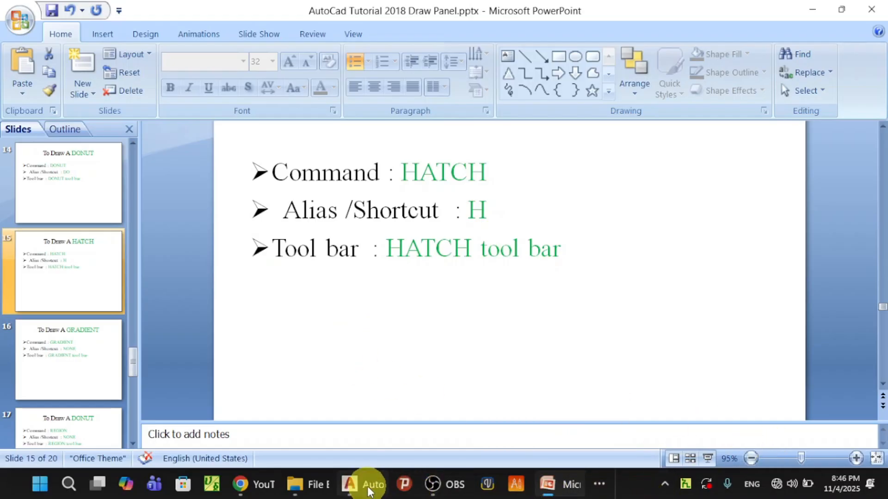
mouse_move(347, 491)
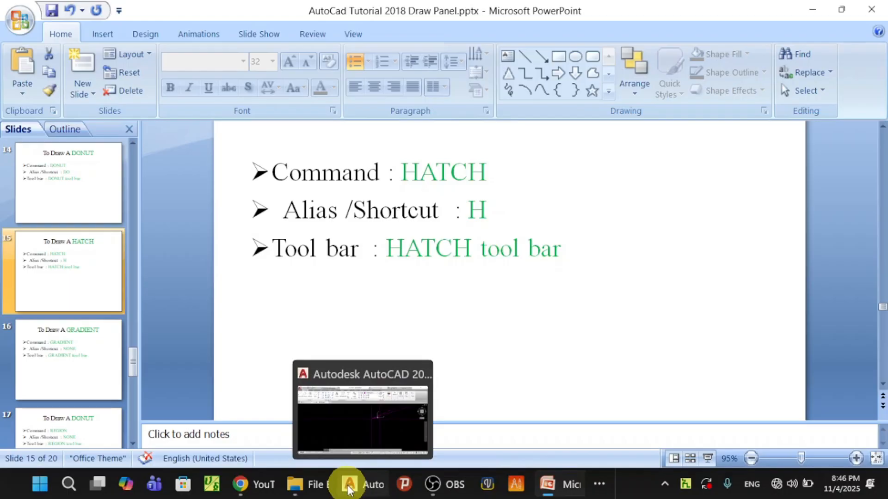
left_click(347, 488)
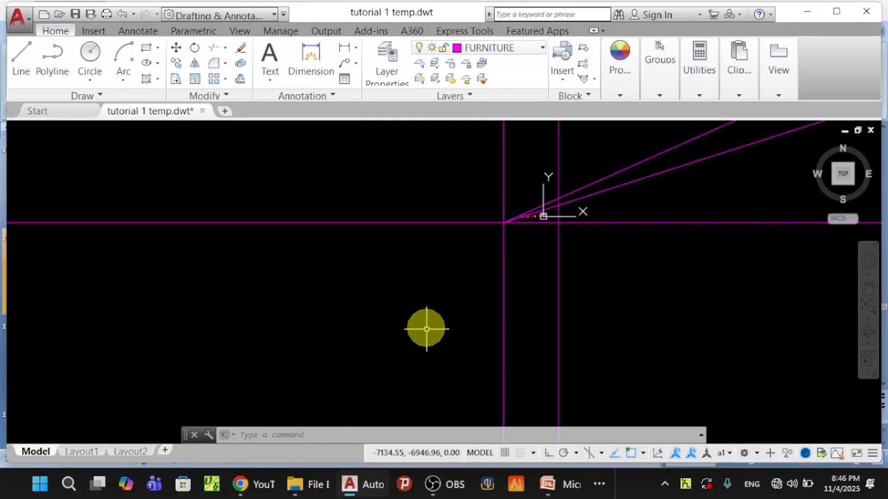
- Erase the horizontal construction line and both vertical construction lines
scroll(427, 319, "down", 2)
scroll(441, 298, "down", 6)
mouse_move(450, 295)
middle_mouse_down()
mouse_move(499, 284)
mouse_move(504, 268)
mouse_move(494, 280)
middle_mouse_up()
scroll(500, 283, "down", 6)
scroll(505, 268, "down", 5)
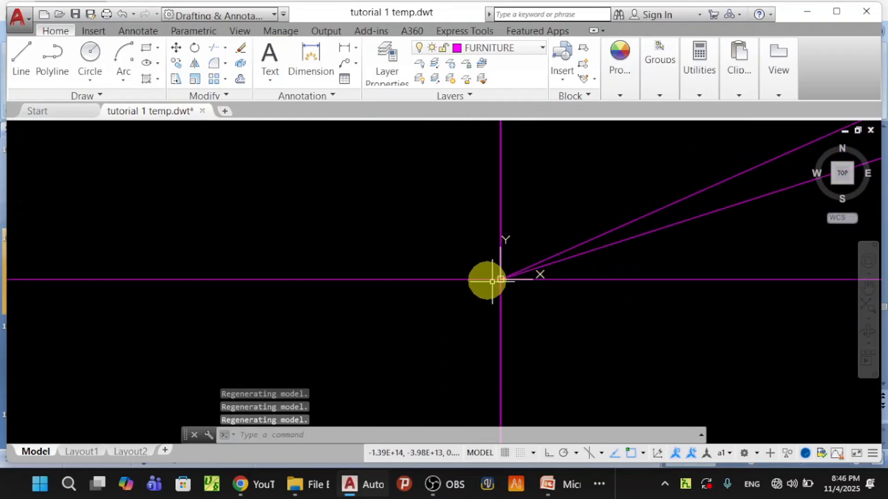
scroll(439, 271, "down", 5)
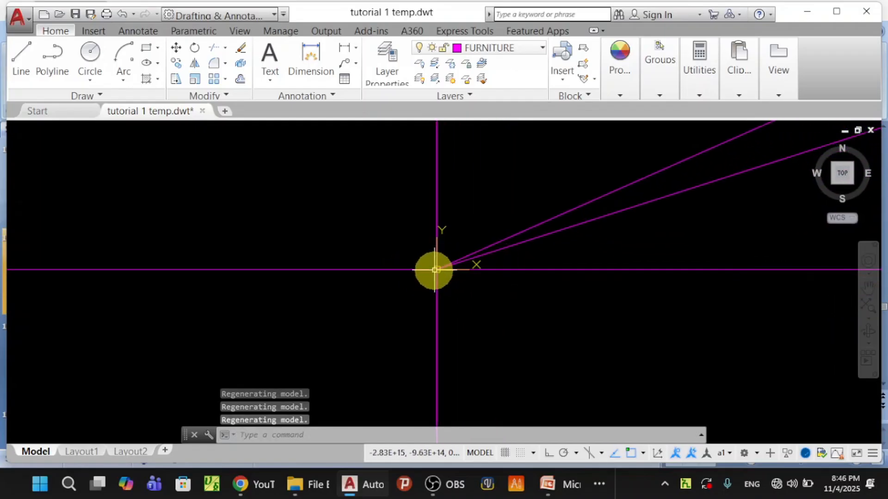
scroll(433, 267, "down", 5)
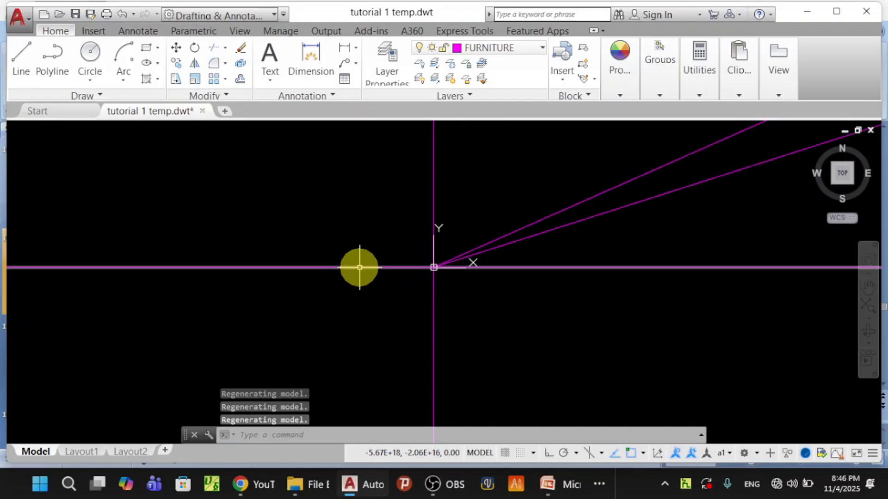
left_click(358, 266)
left_click(432, 192)
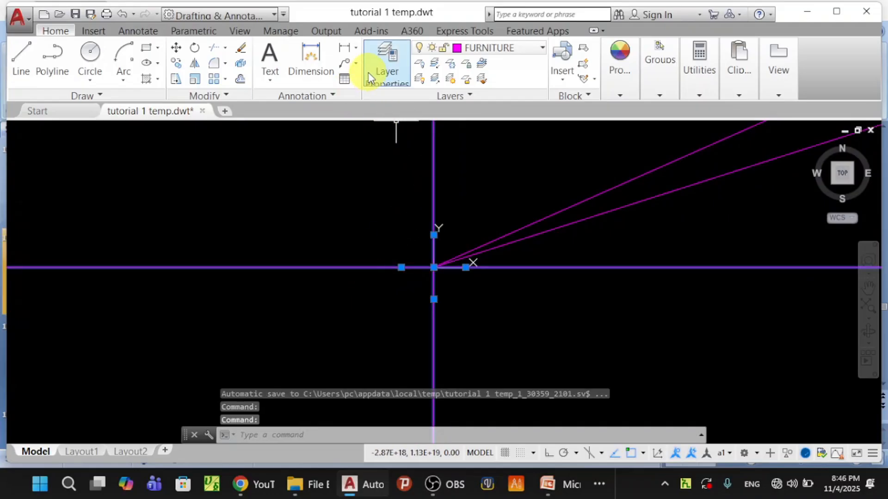
left_click(241, 48)
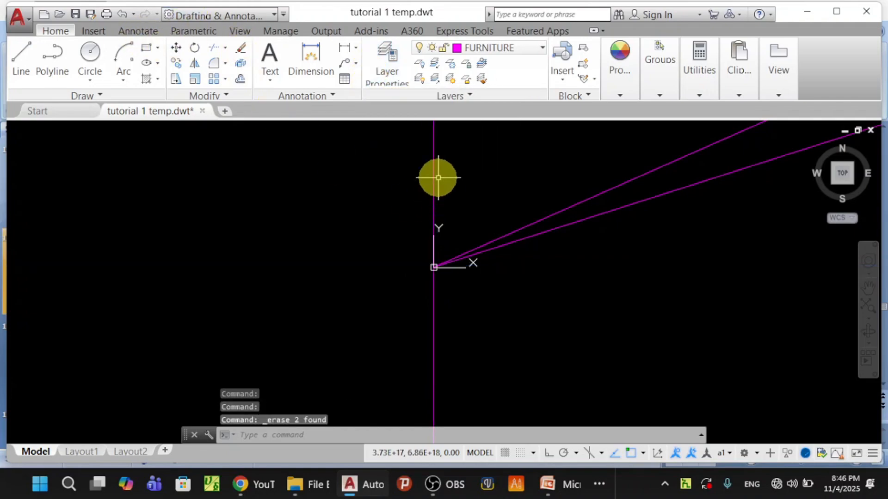
left_click(432, 167)
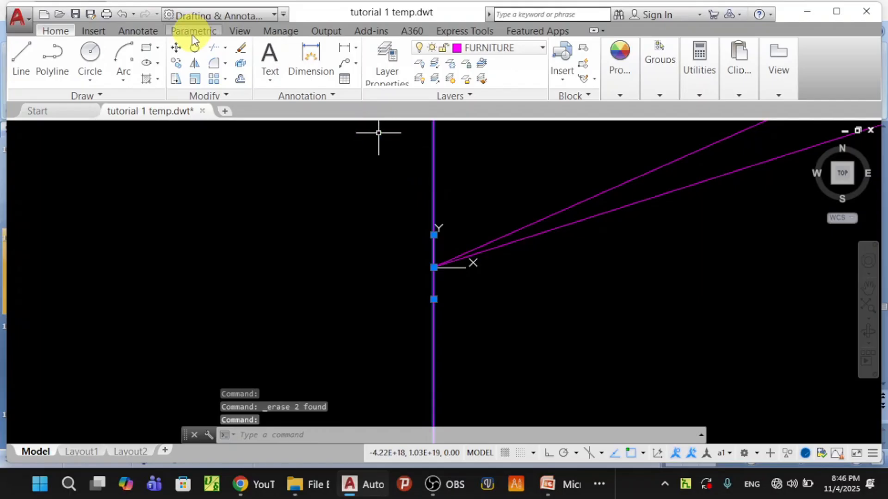
left_click(241, 48)
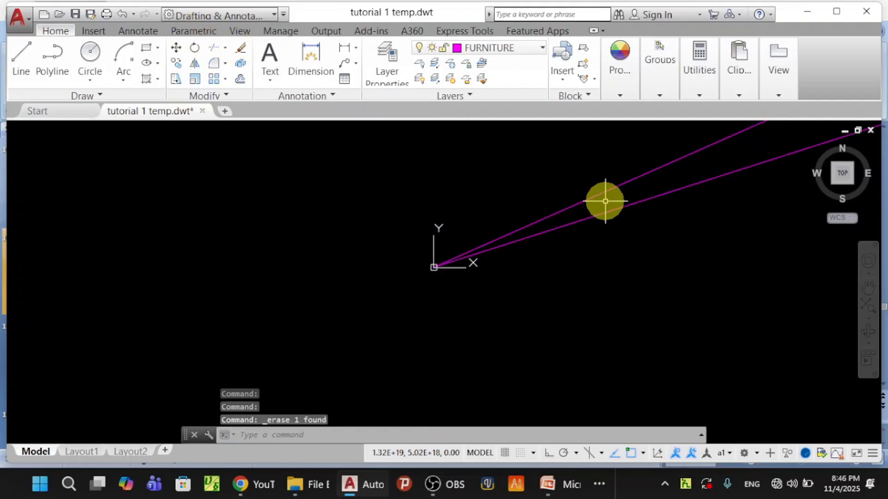
- Erase the two slanted rays
left_click(604, 193)
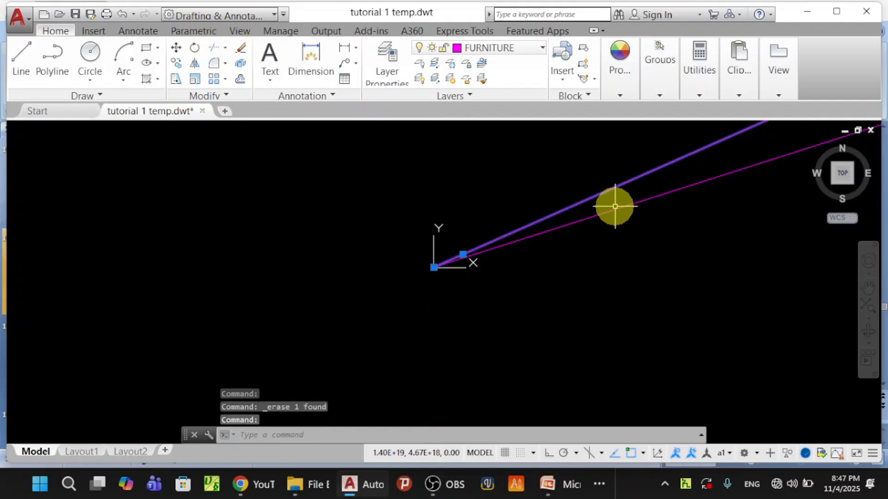
left_click(615, 206)
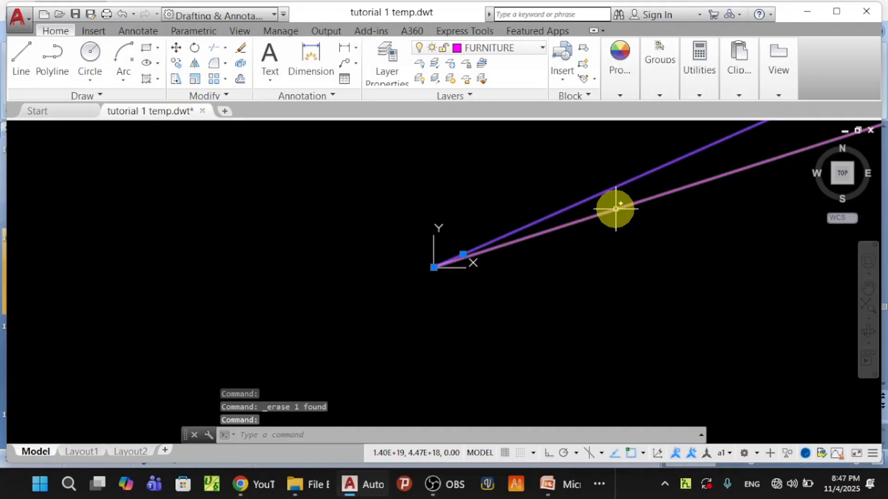
left_click(241, 49)
scroll(512, 228, "down", 3)
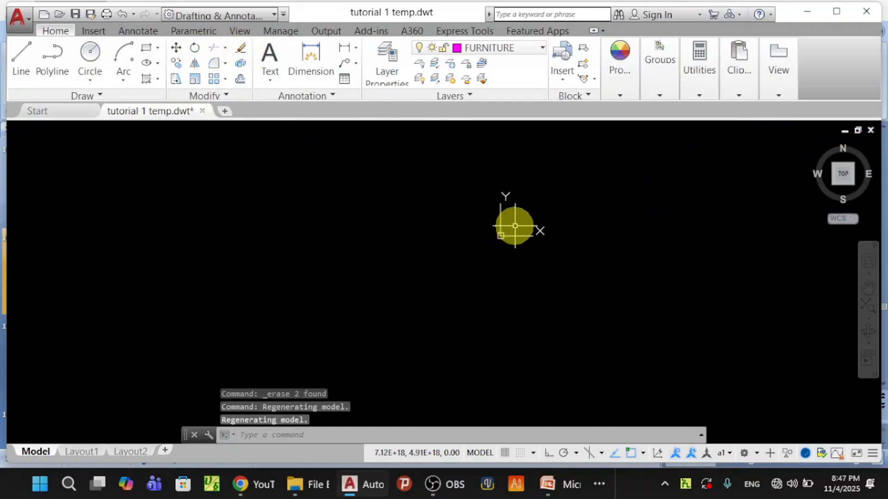
scroll(450, 287, "down", 10)
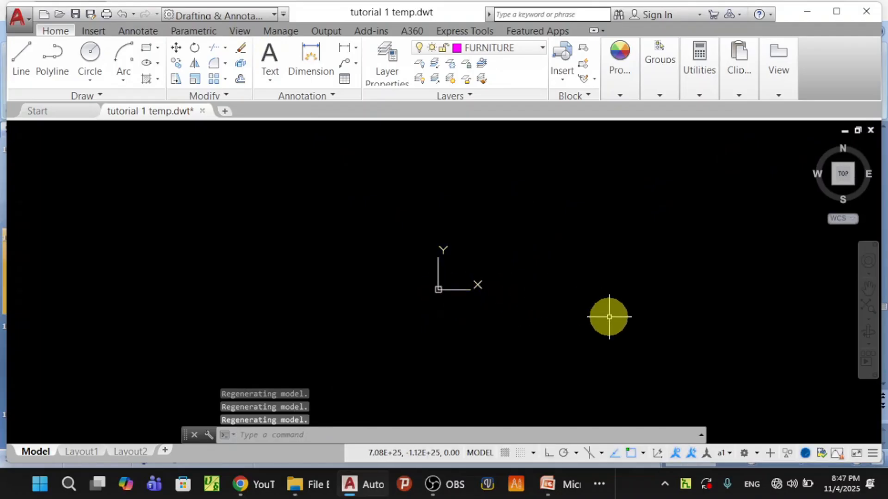
- Zoom to the drawing extents and examine the two red rectangles with the existing hatch
key("Return")
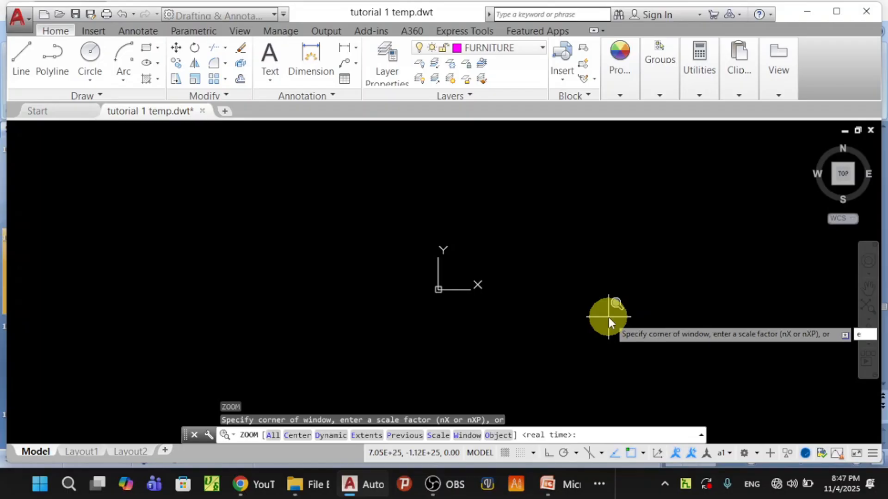
key("Return")
scroll(578, 242, "down", 6)
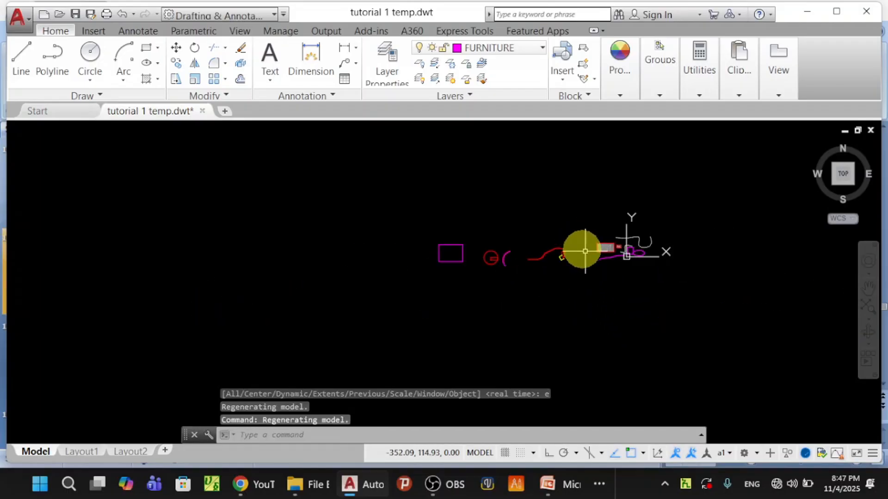
scroll(606, 243, "up", 4)
scroll(587, 287, "up", 10)
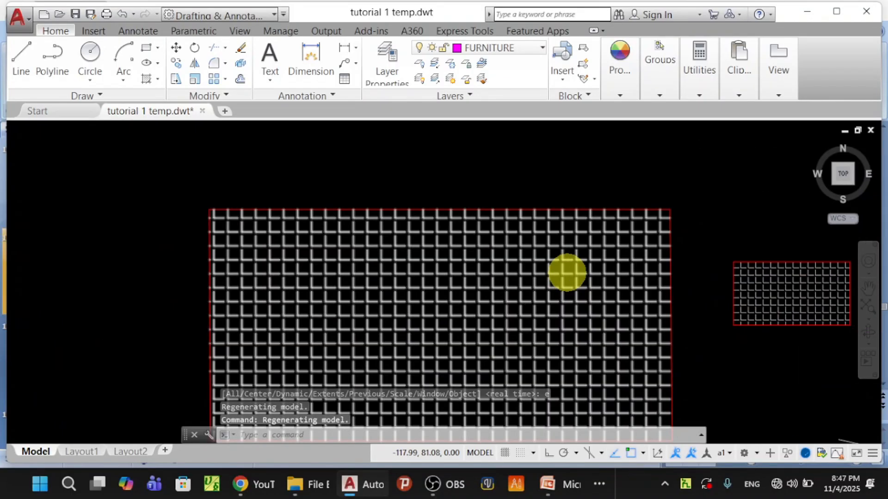
scroll(590, 286, "down", 10)
scroll(543, 283, "up", 6)
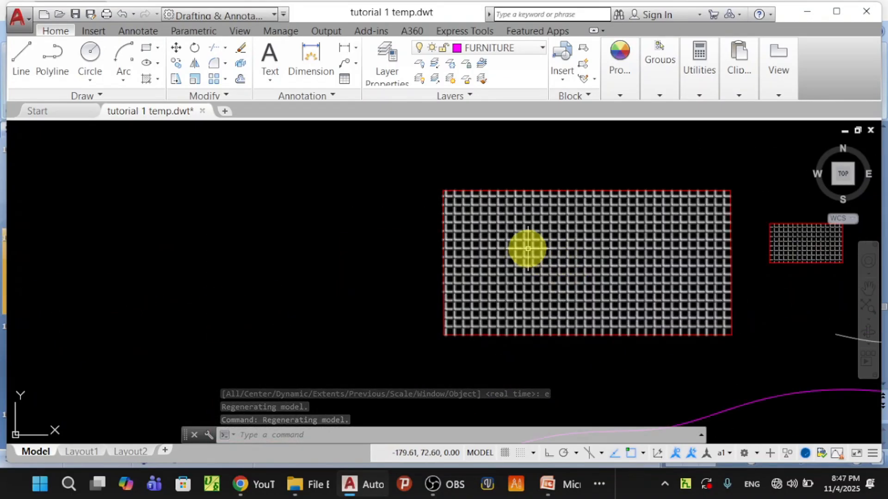
scroll(396, 257, "down", 8)
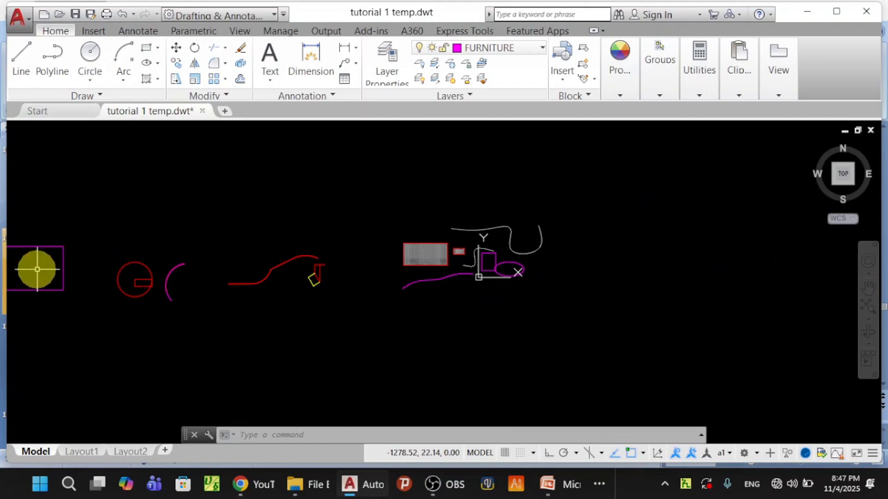
- Make HATCH the current layer and hatch the large magenta rectangle left of the red circle with the ANGLE pattern
middle_click_drag(36, 266, 184, 238)
scroll(179, 222, "up", 3)
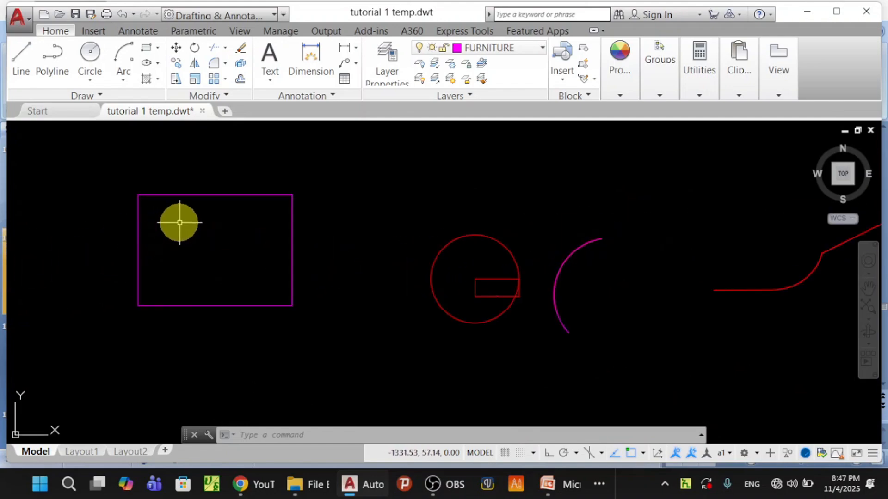
left_click(541, 49)
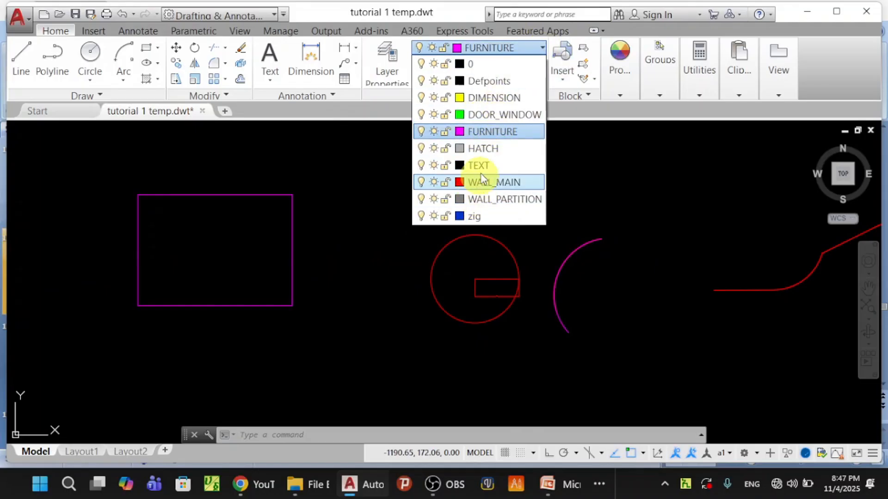
left_click(479, 151)
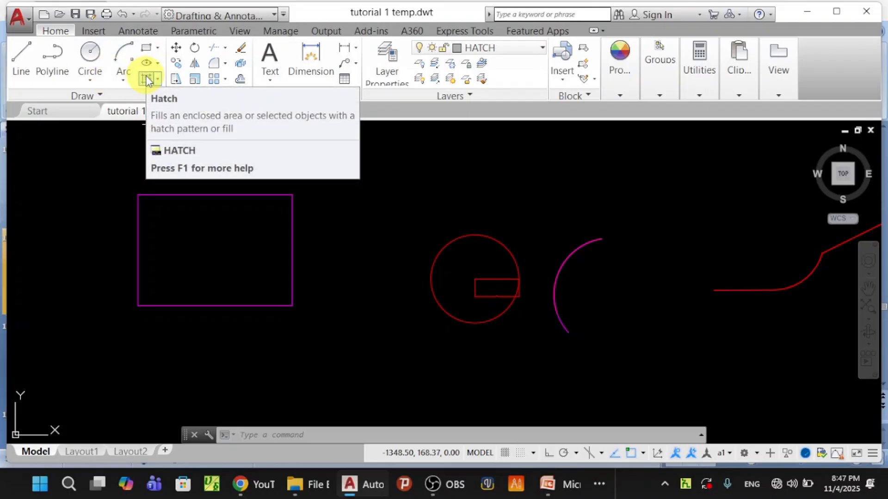
left_click(157, 78)
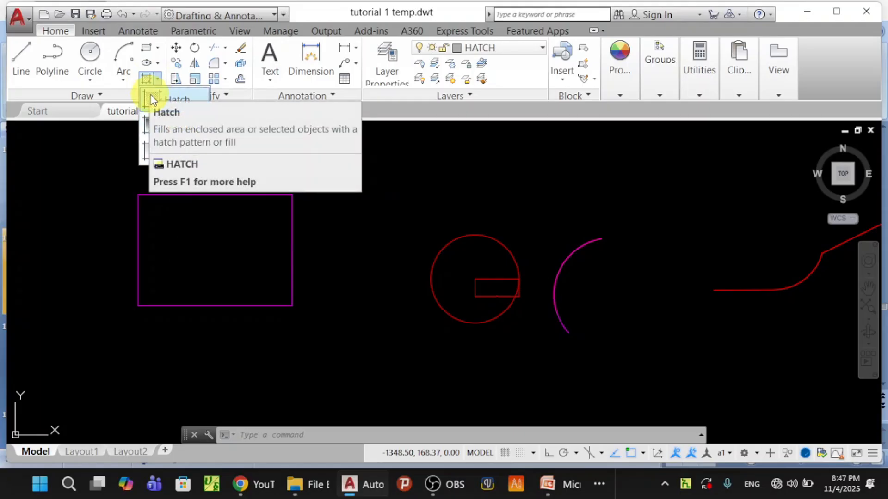
left_click(175, 99)
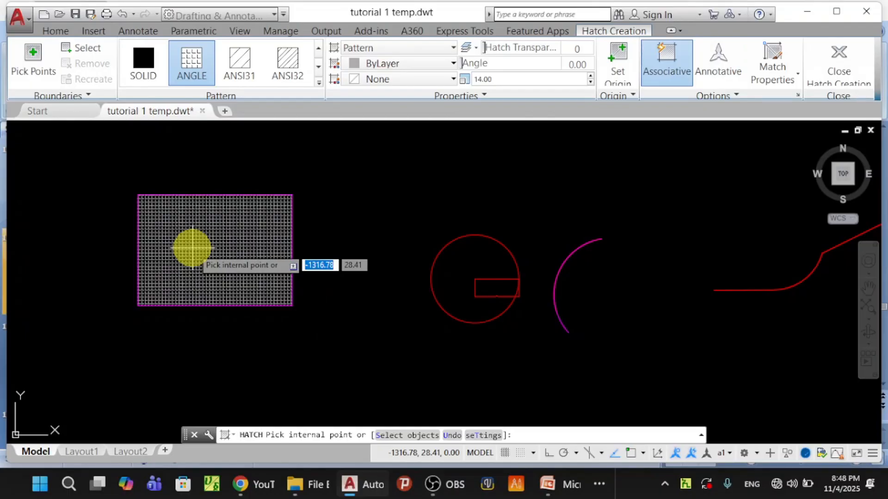
left_click(191, 248)
scroll(226, 262, "up", 4)
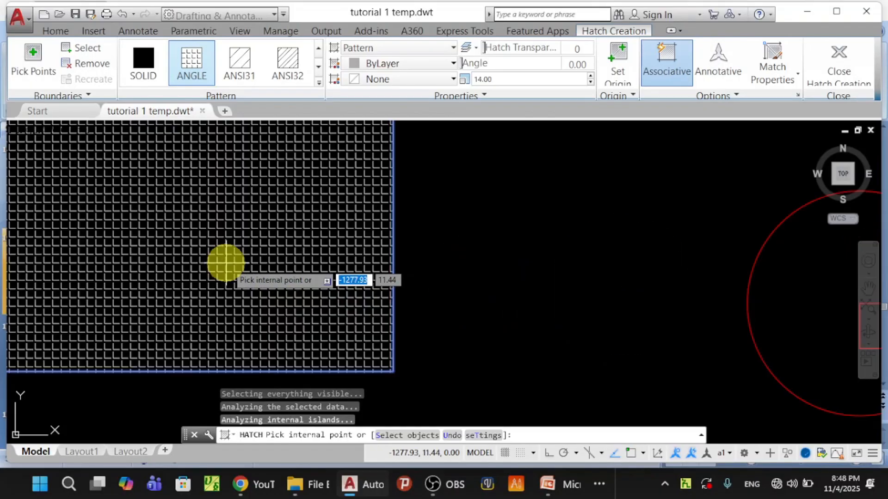
scroll(225, 258, "down", 8)
scroll(225, 255, "up", 6)
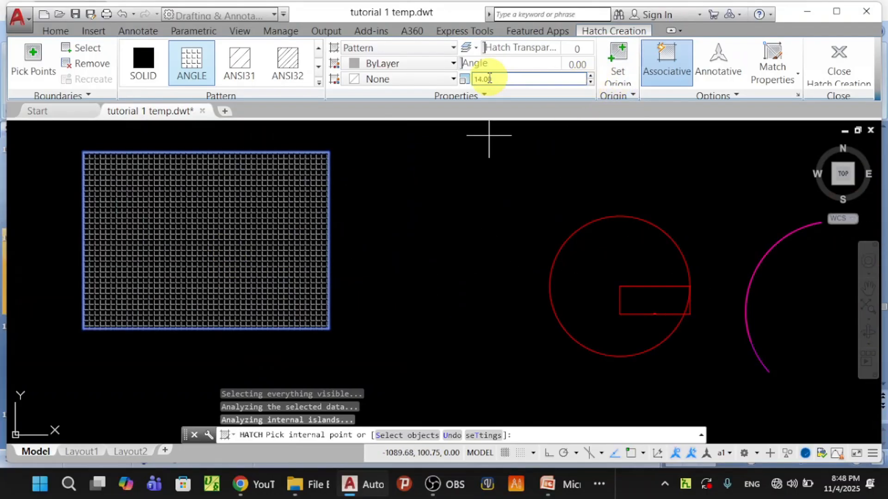
- Increase the pattern scale of the magenta rectangle's hatch to 27
left_click(591, 77)
left_click(590, 77)
left_click(591, 76)
left_click(590, 77)
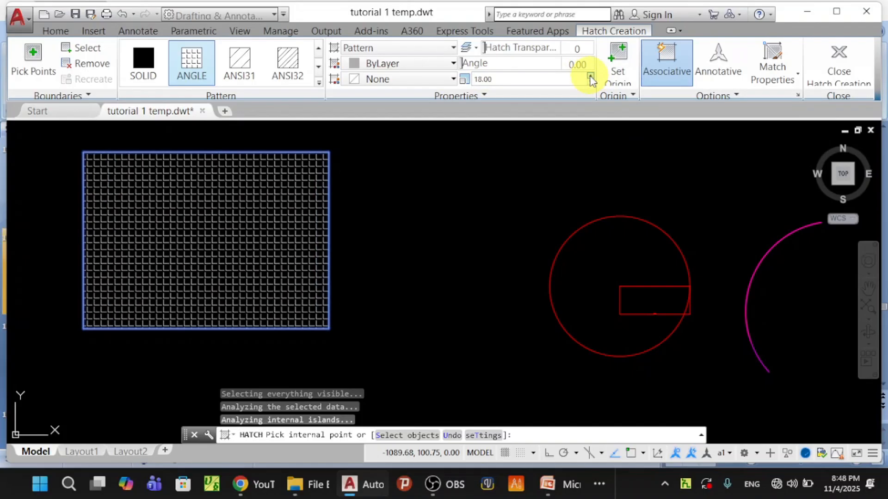
left_click(590, 77)
left_click(590, 76)
left_click(591, 77)
left_click(591, 77)
left_click(590, 77)
left_click(590, 77)
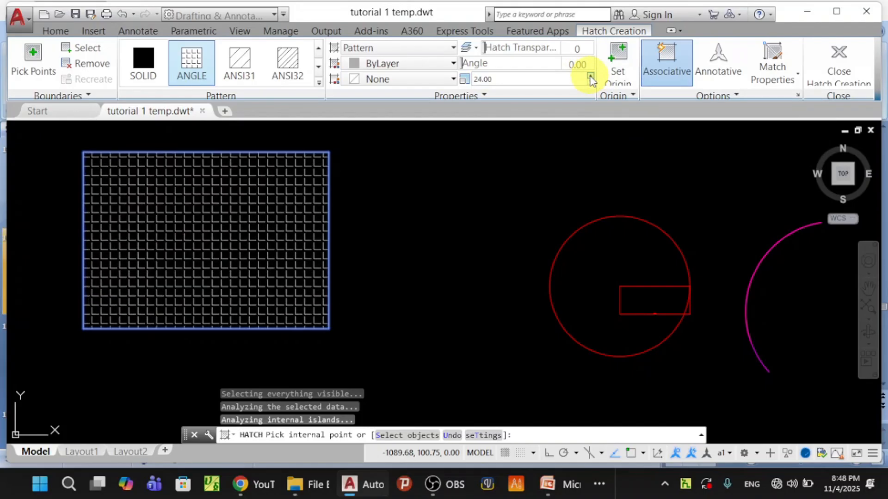
left_click(591, 79)
left_click(591, 78)
left_click(591, 79)
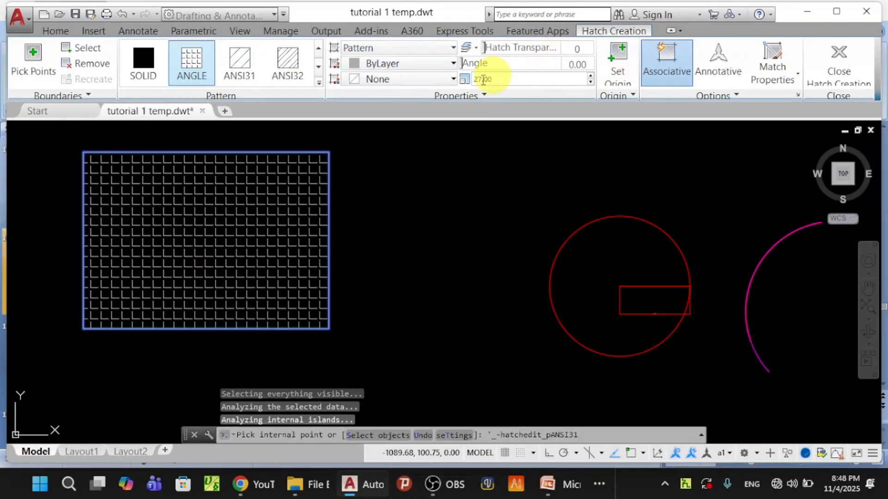
scroll(331, 170, "down", 4)
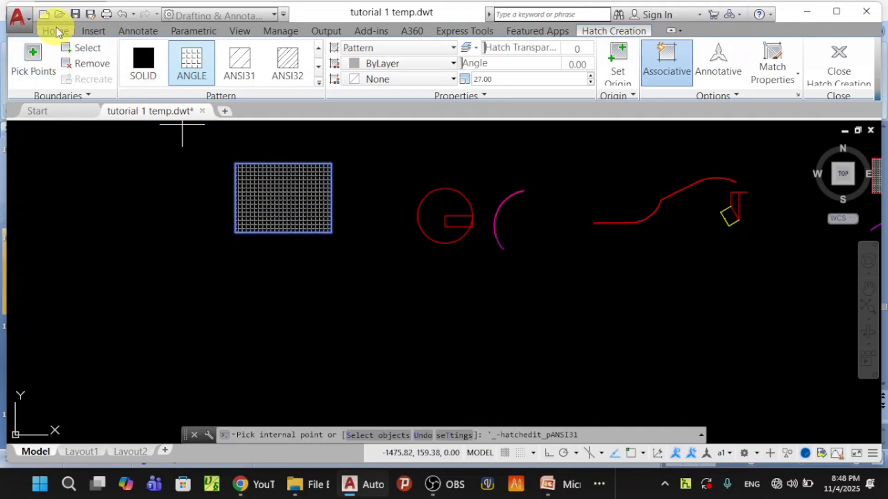
- Switch to the PowerPoint presentation and view the SOLID slide
left_click(563, 483)
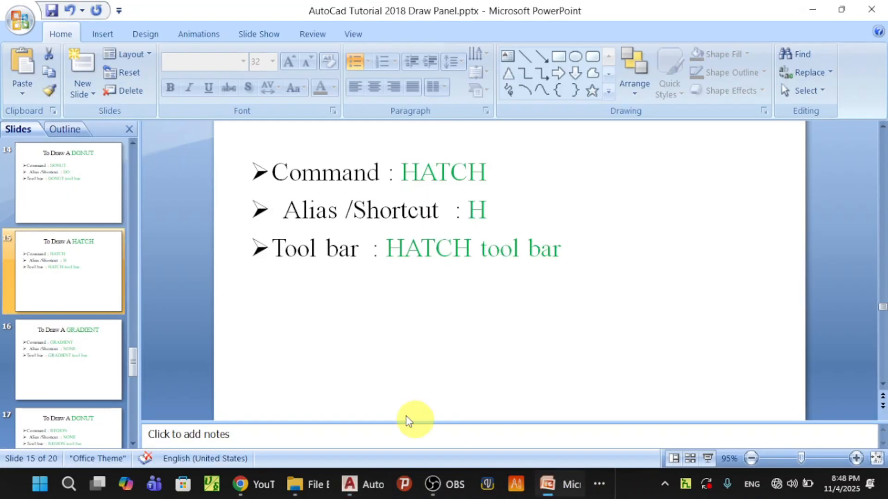
left_click(134, 447)
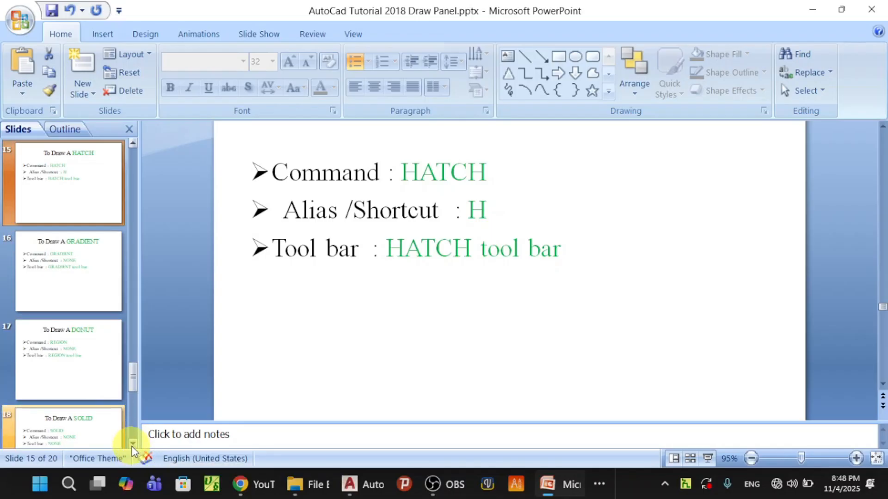
left_click(132, 444)
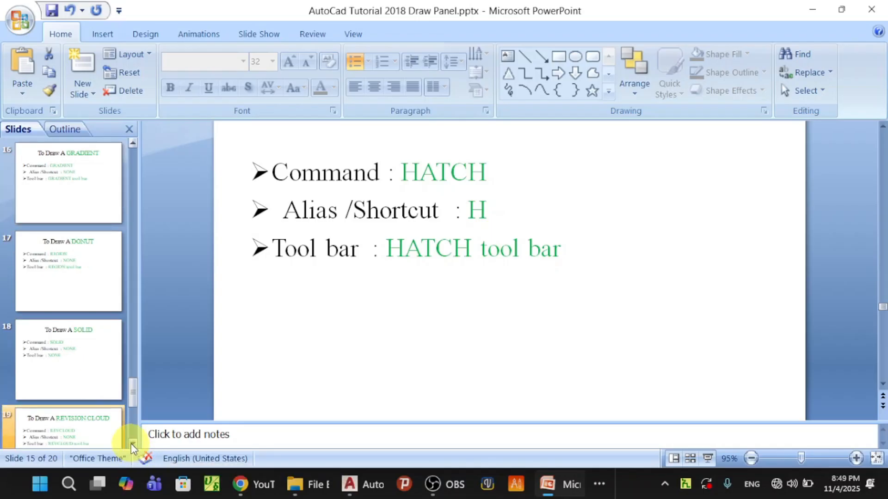
left_click(57, 345)
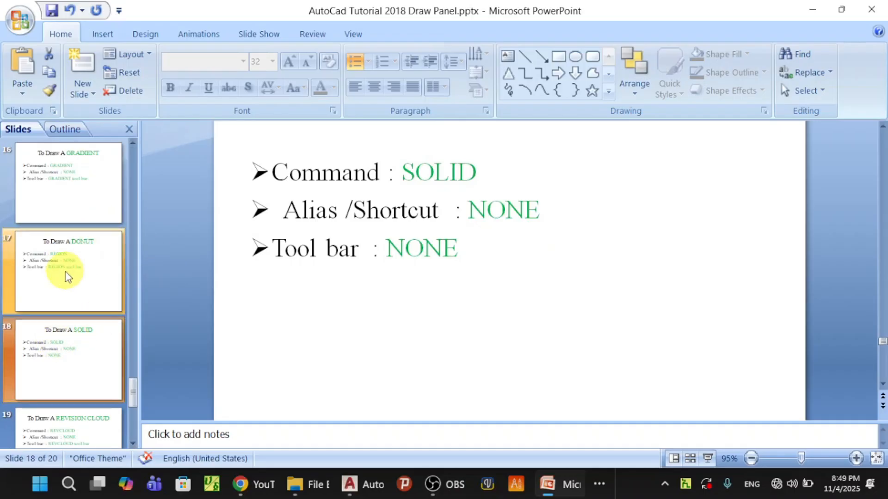